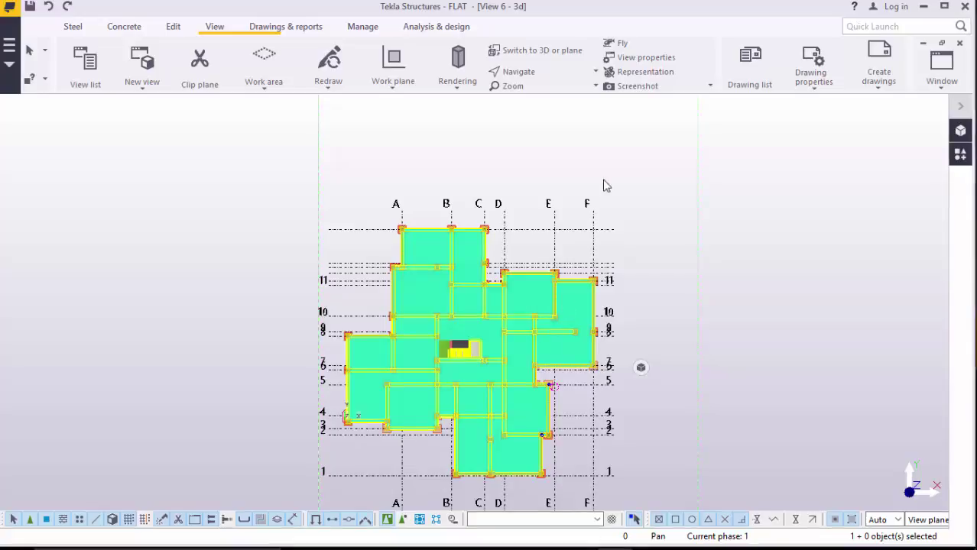
Switch the plan view to 3D and examine the ground-floor beams, columns and pad footings around grid lines E and 5.
click(554, 53)
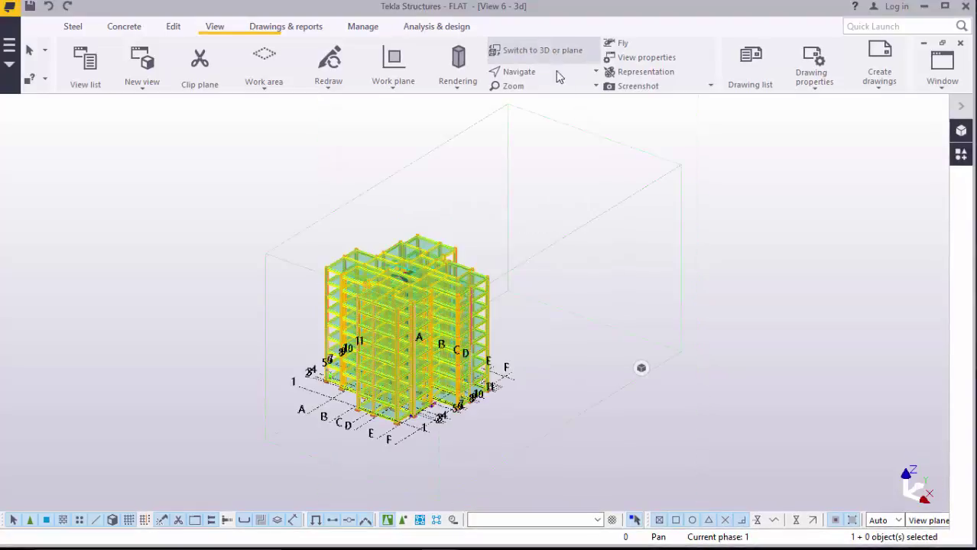
scroll(347, 385, up, 5)
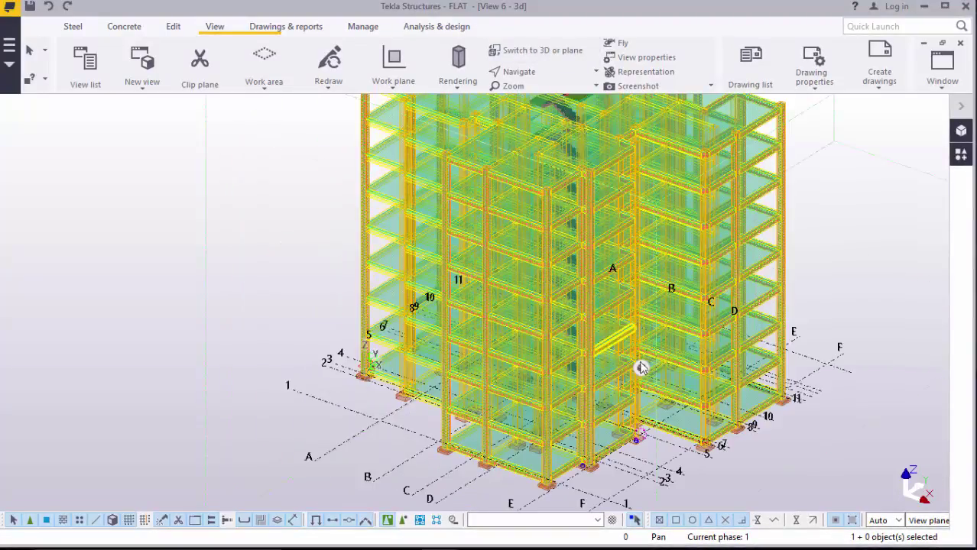
scroll(632, 447, up, 6)
scroll(624, 461, up, 7)
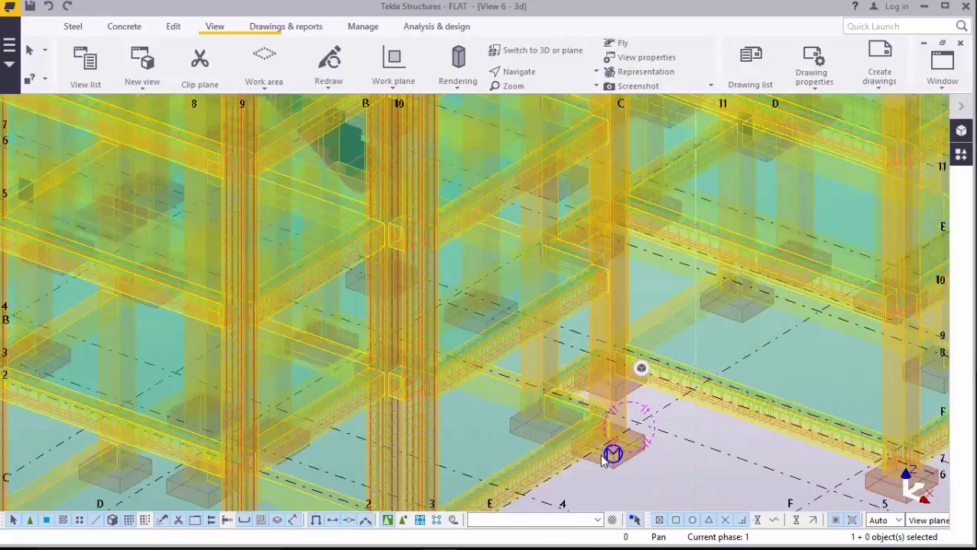
scroll(552, 419, down, 5)
ctrl+middle_drag(452, 404, 455, 402)
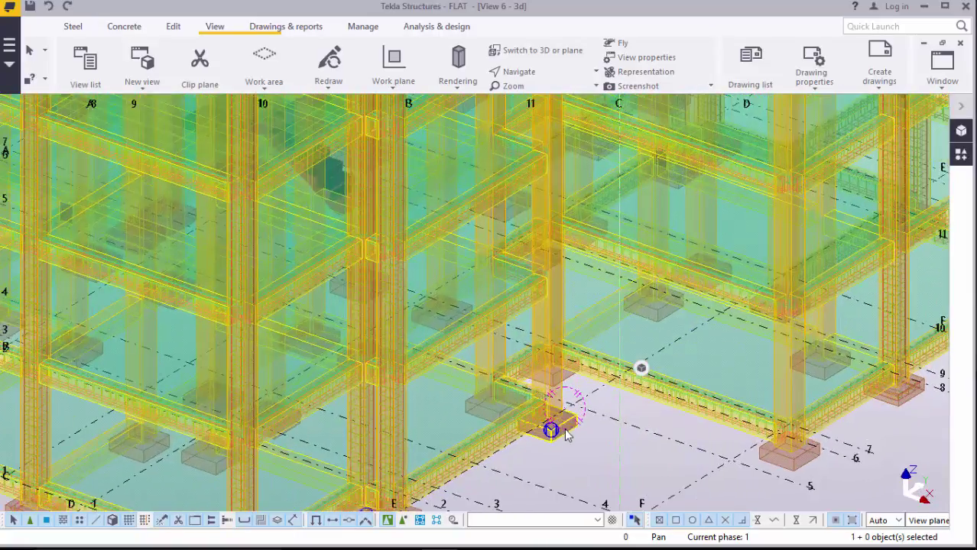
scroll(567, 432, up, 3)
ctrl+middle_drag(567, 431, 556, 419)
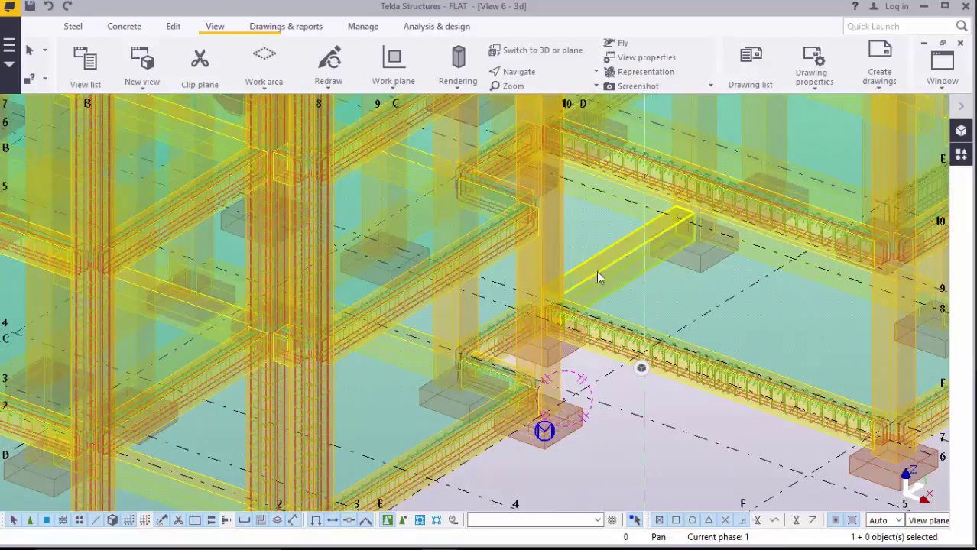
scroll(573, 346, up, 3)
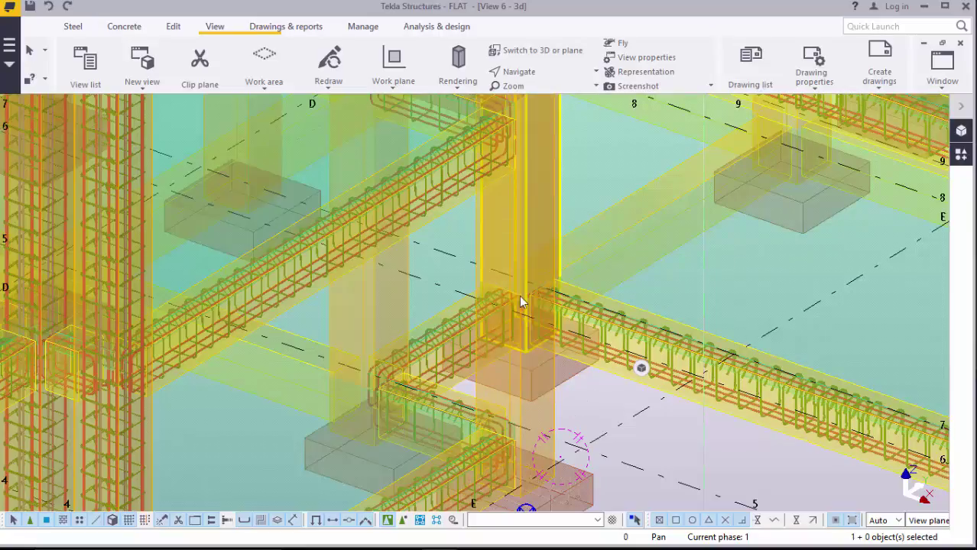
Open the Applications & components catalog and clear its current search.
click(960, 154)
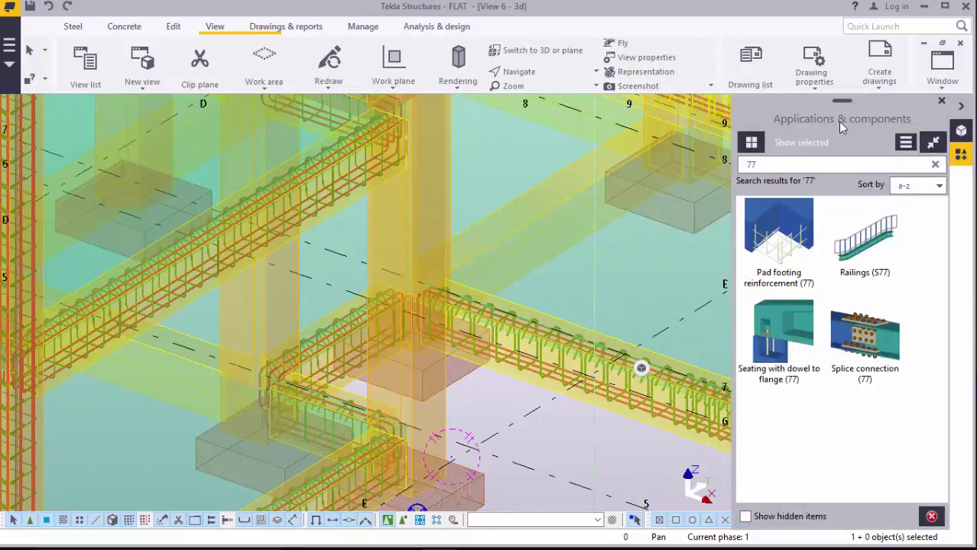
click(771, 163)
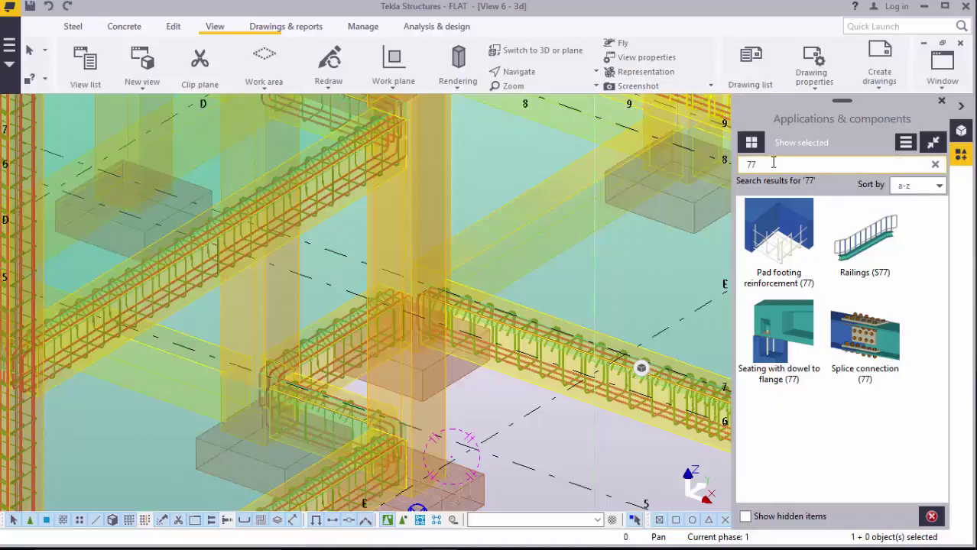
key(BackSpace)
key(BackSpace)
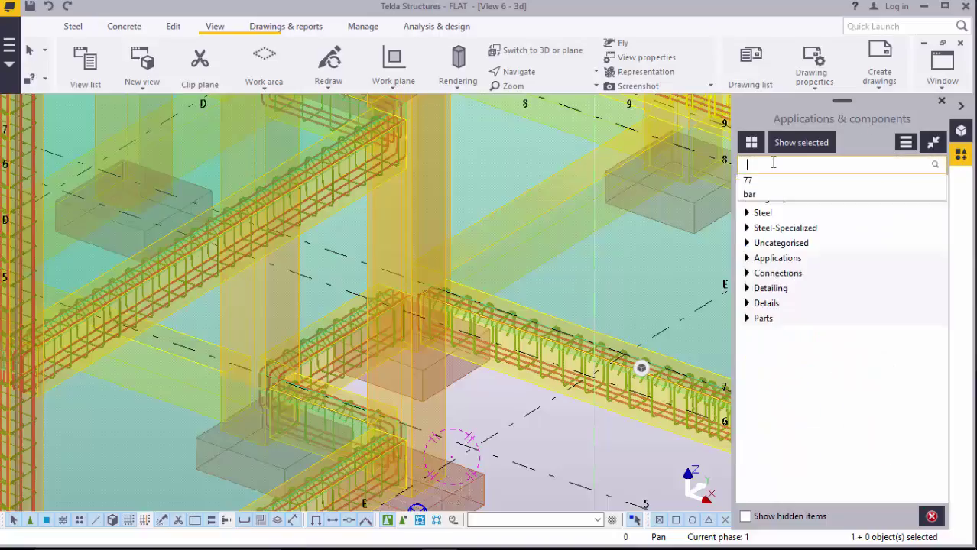
text(bar)
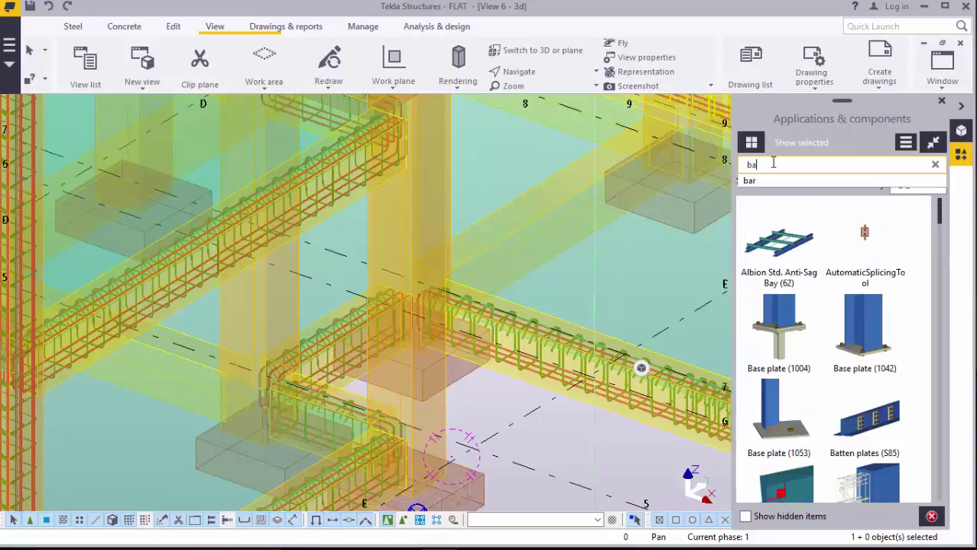
key(BackSpace)
key(BackSpace)
key(BackSpace)
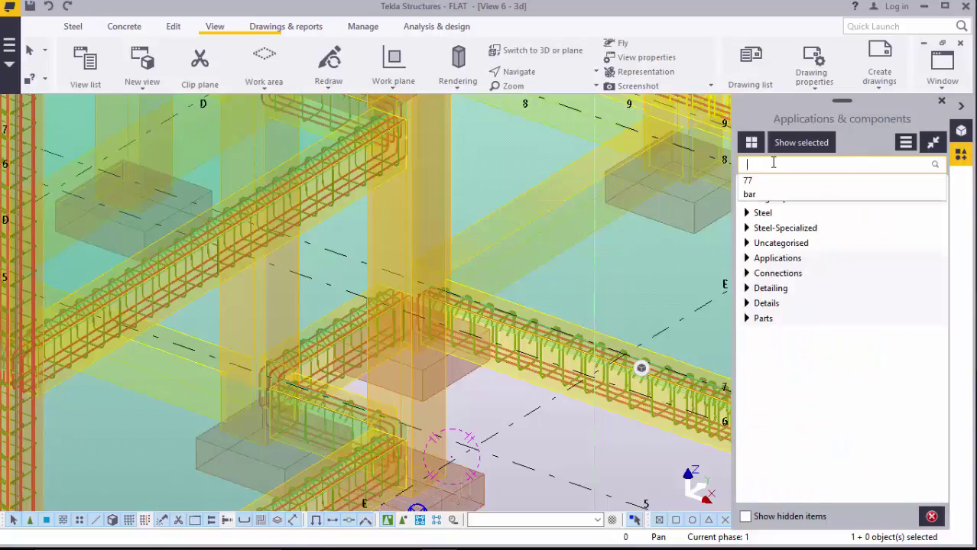
Search the catalog for 77 and apply Pad footing reinforcement (77) to the unreinforced pad footing under the short beam along grid line 5.
text(77)
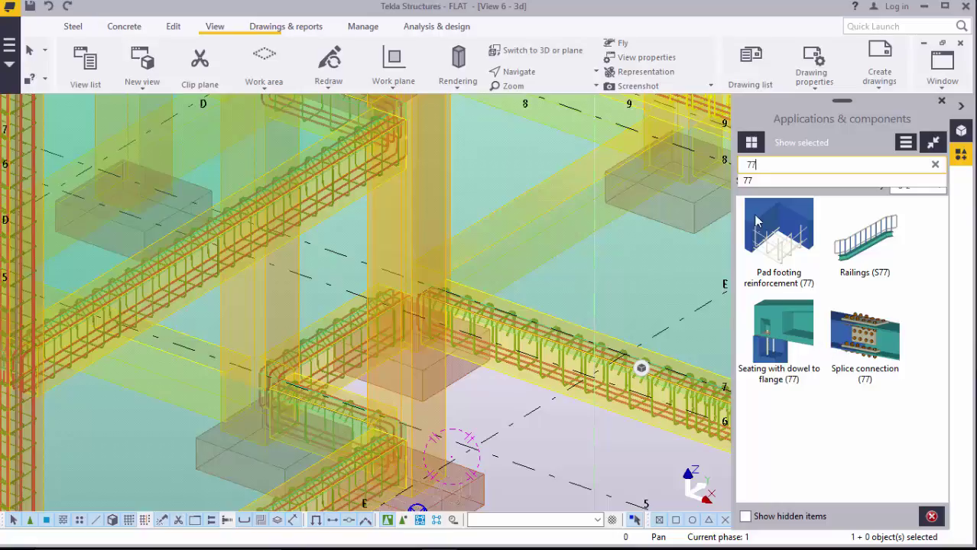
click(786, 262)
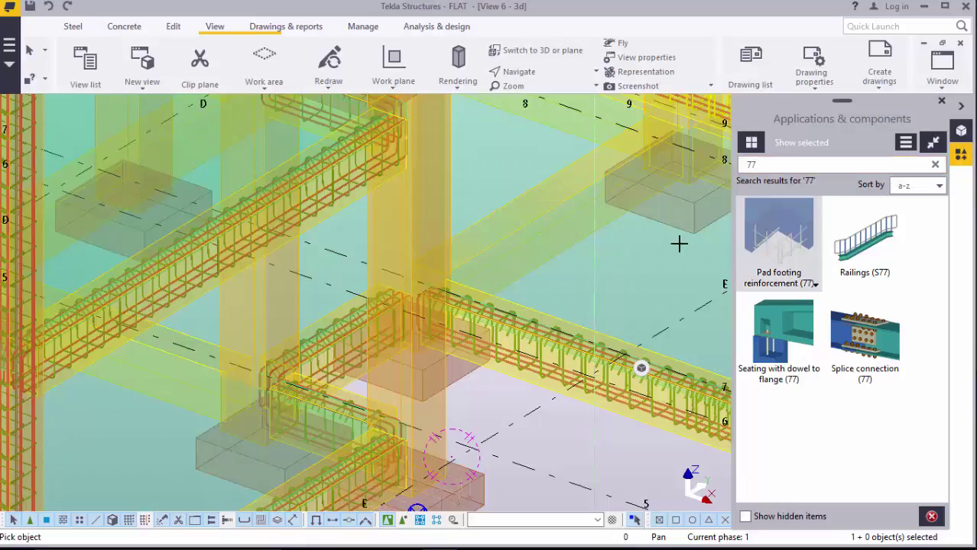
scroll(591, 249, up, 3)
scroll(468, 340, up, 3)
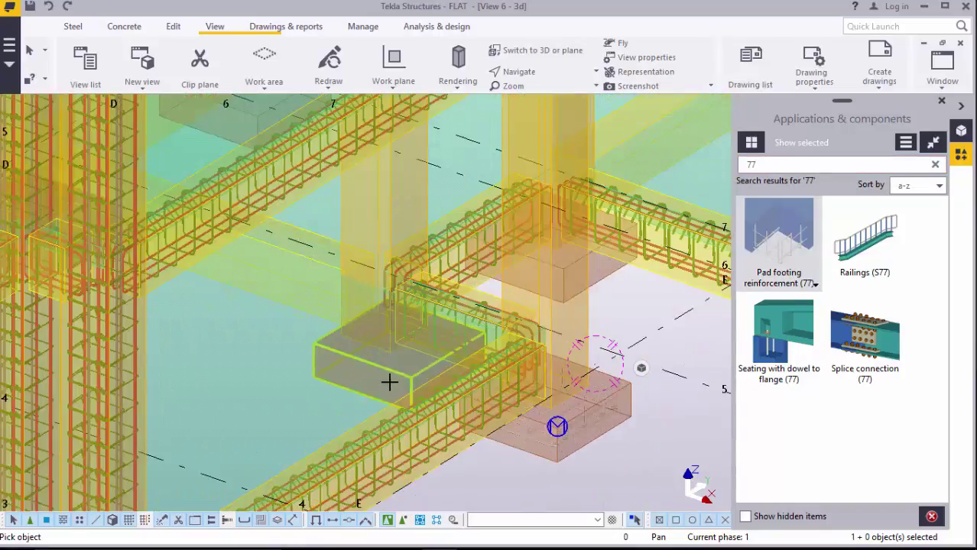
scroll(327, 399, up, 1)
scroll(320, 386, up, 1)
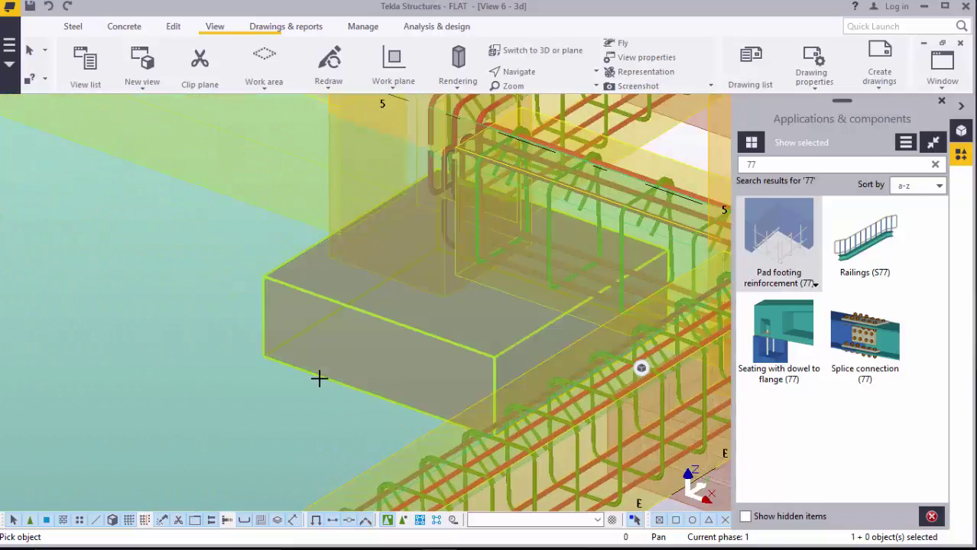
scroll(264, 327, up, 2)
scroll(149, 271, up, 2)
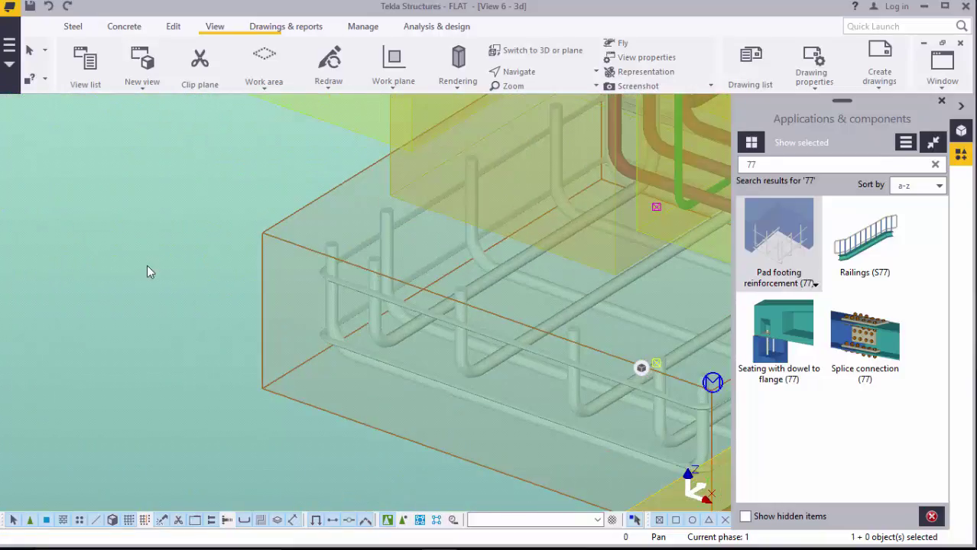
Close the component catalog and examine the pad footing's bottom bars and edge bars from several viewing angles.
scroll(229, 235, up, 1)
scroll(228, 235, down, 4)
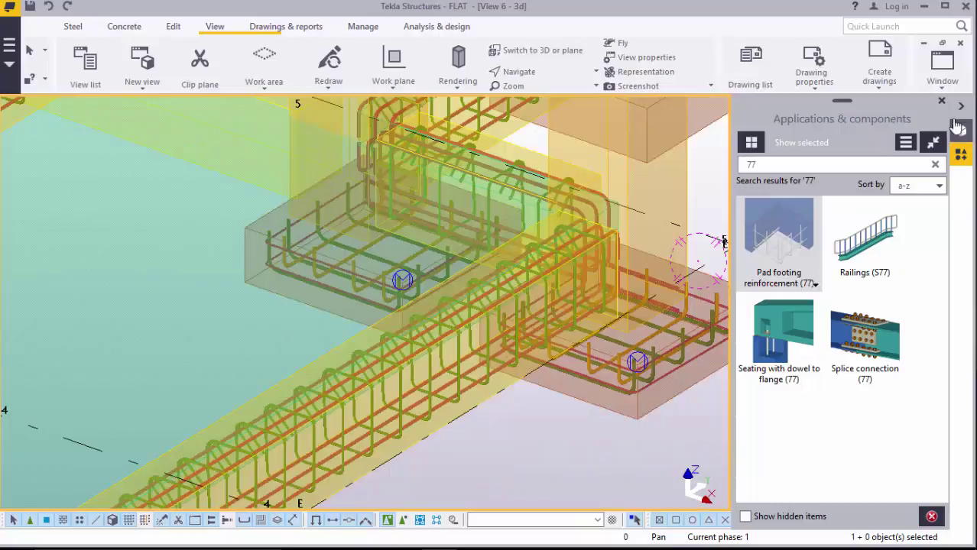
click(943, 103)
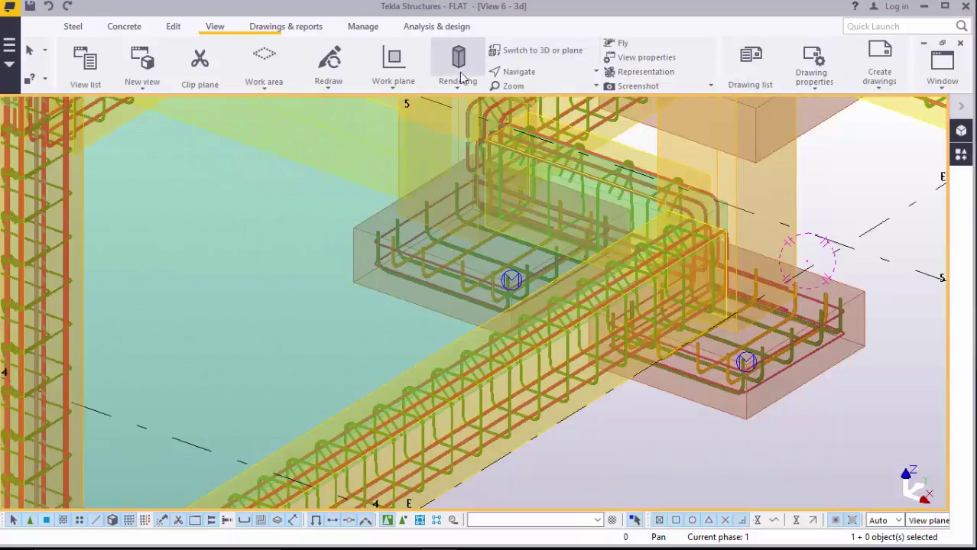
click(526, 72)
click(524, 91)
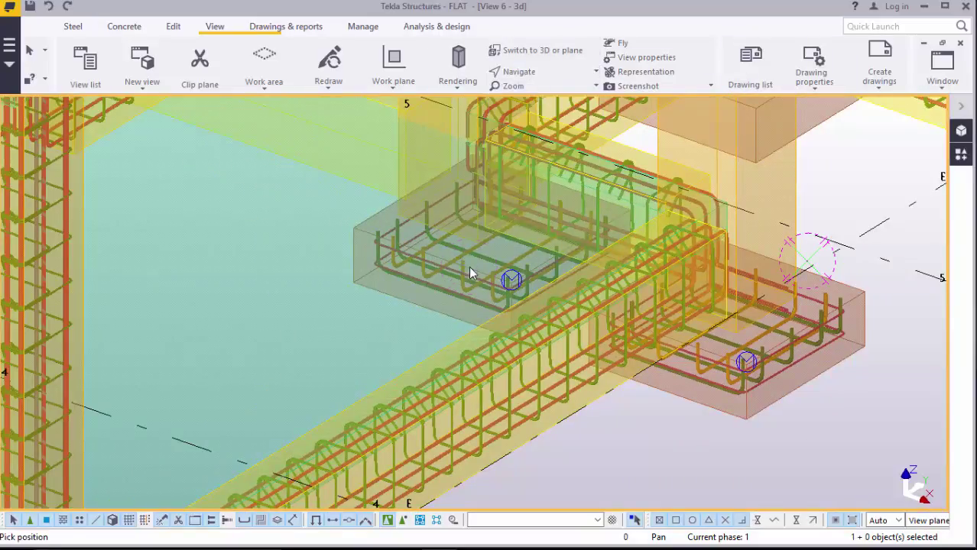
drag(476, 275, 416, 212)
scroll(478, 264, up, 8)
scroll(467, 217, down, 5)
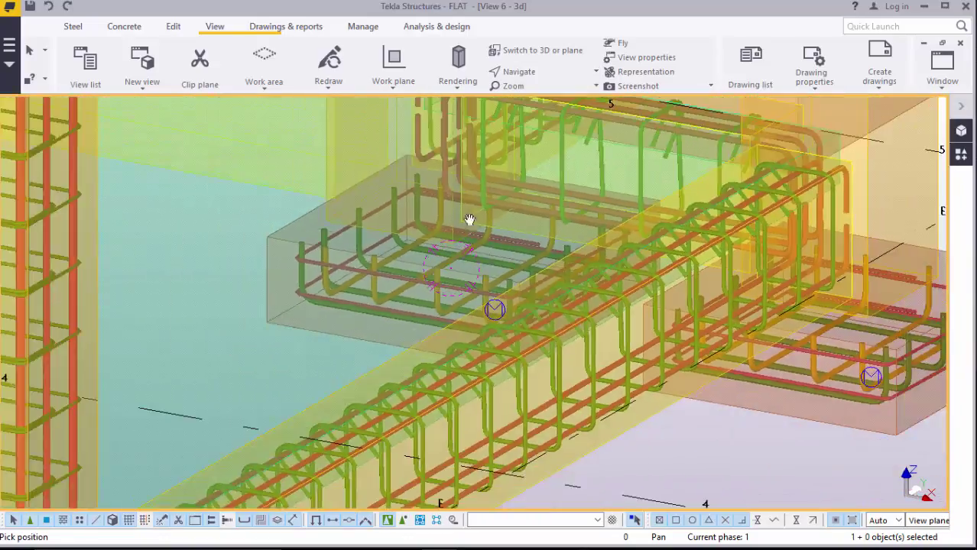
drag(471, 179, 504, 281)
scroll(465, 131, up, 6)
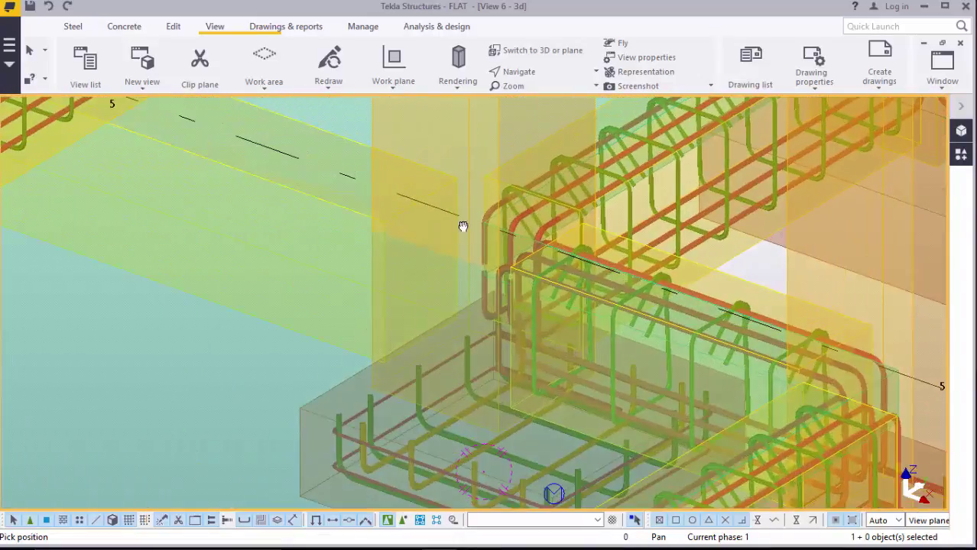
mouse_move(462, 225)
middle_down()
mouse_move(459, 198)
mouse_move(437, 212)
mouse_move(448, 208)
mouse_move(457, 227)
middle_up()
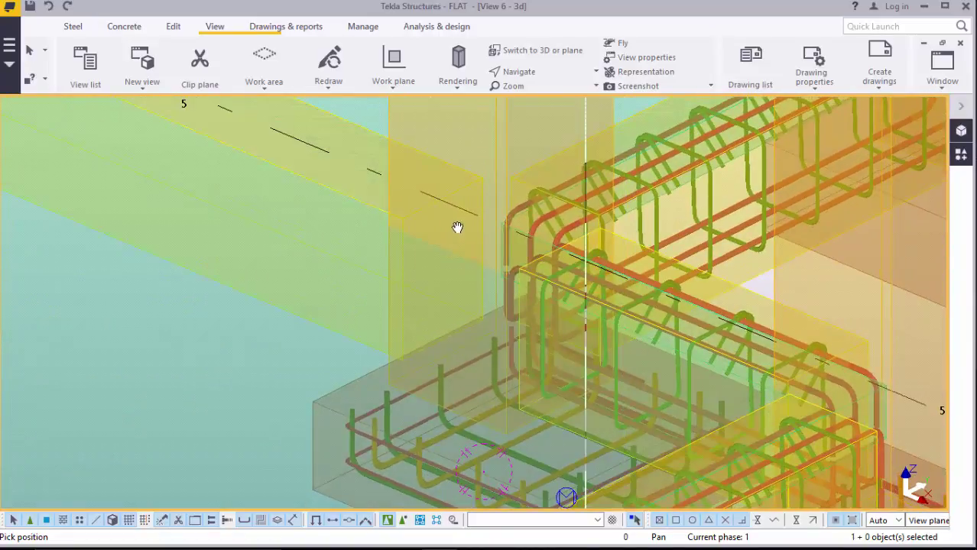
scroll(465, 208, down, 4)
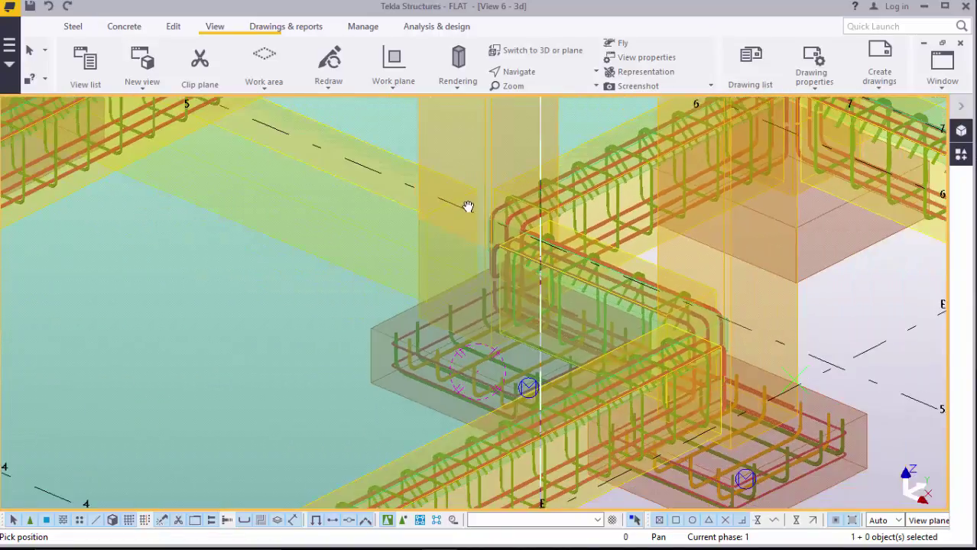
scroll(496, 340, up, 3)
right_click(274, 215)
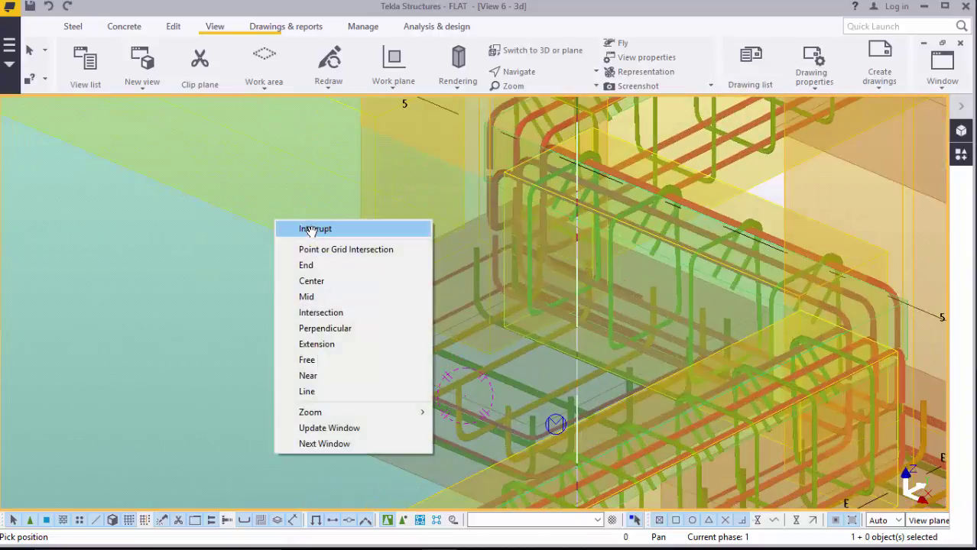
click(284, 223)
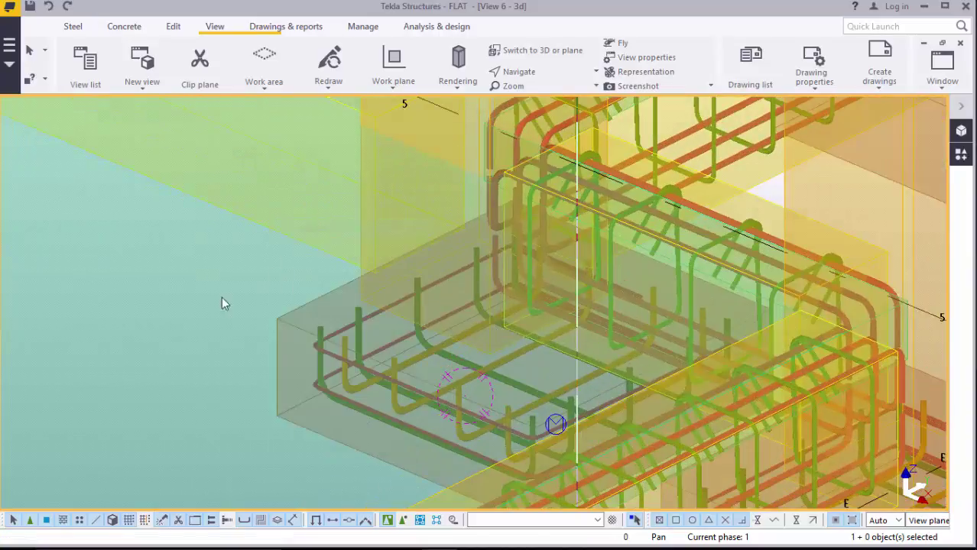
Reopen the Applications & components catalog and search it for bar.
click(960, 156)
click(770, 163)
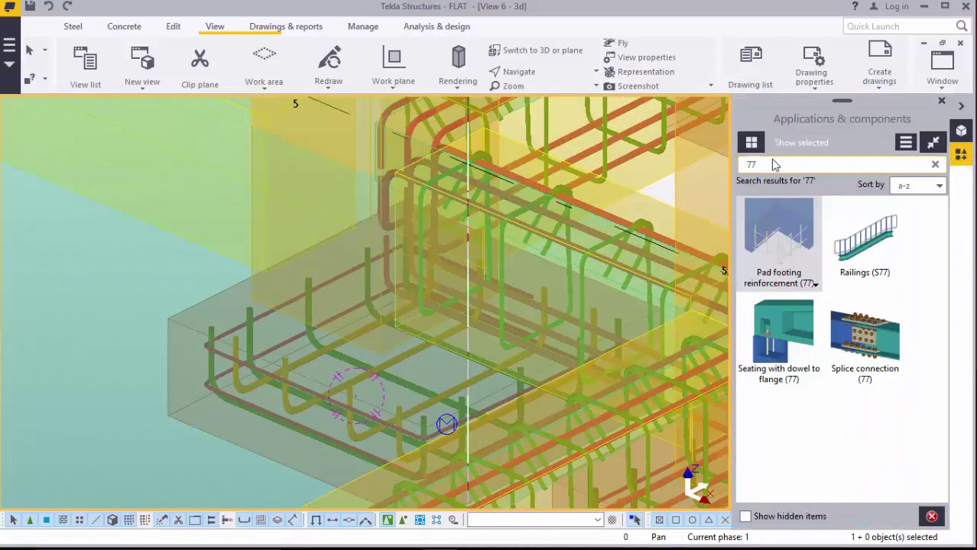
key(BackSpace)
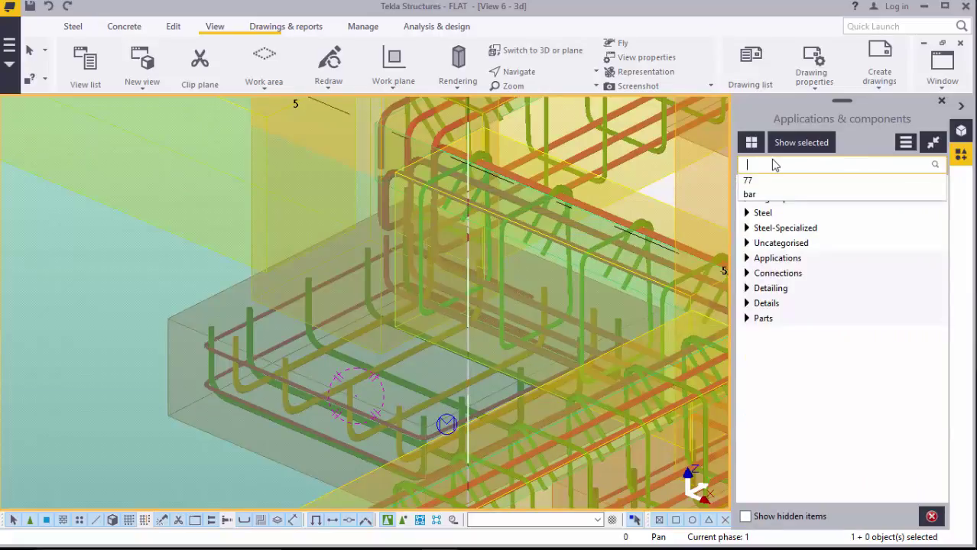
text(bar)
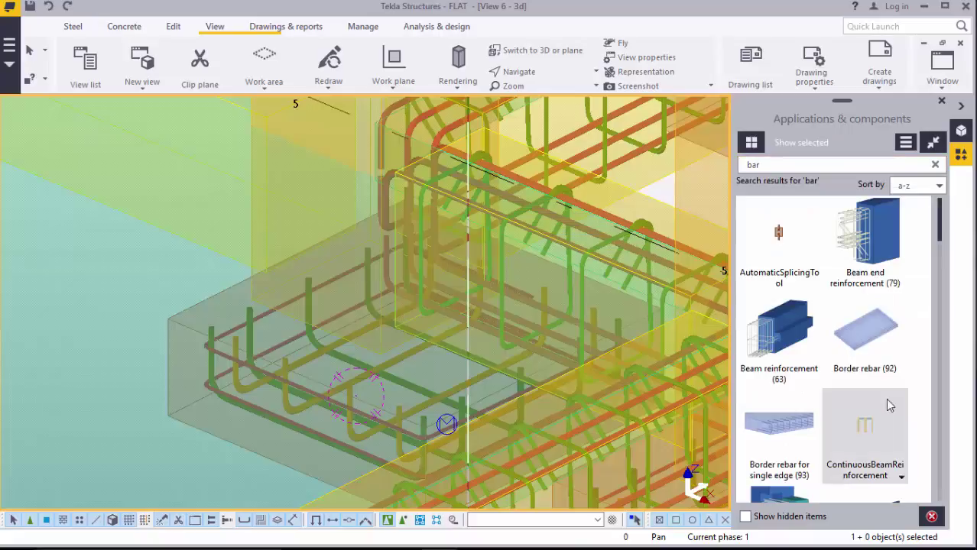
Look through the bar search results for the starter bar components for footings.
scroll(881, 399, down, 4)
scroll(880, 399, down, 2)
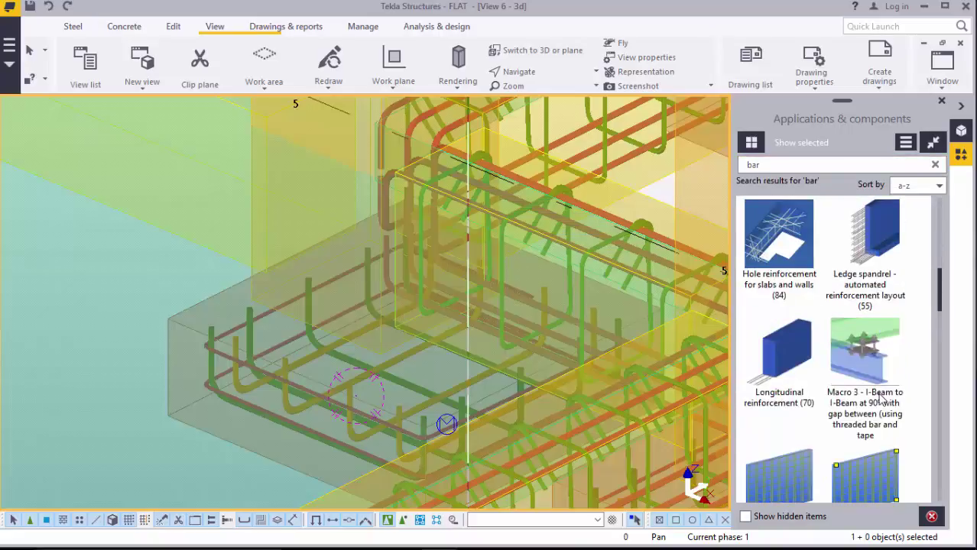
scroll(880, 399, down, 6)
scroll(883, 395, up, 3)
scroll(882, 395, down, 3)
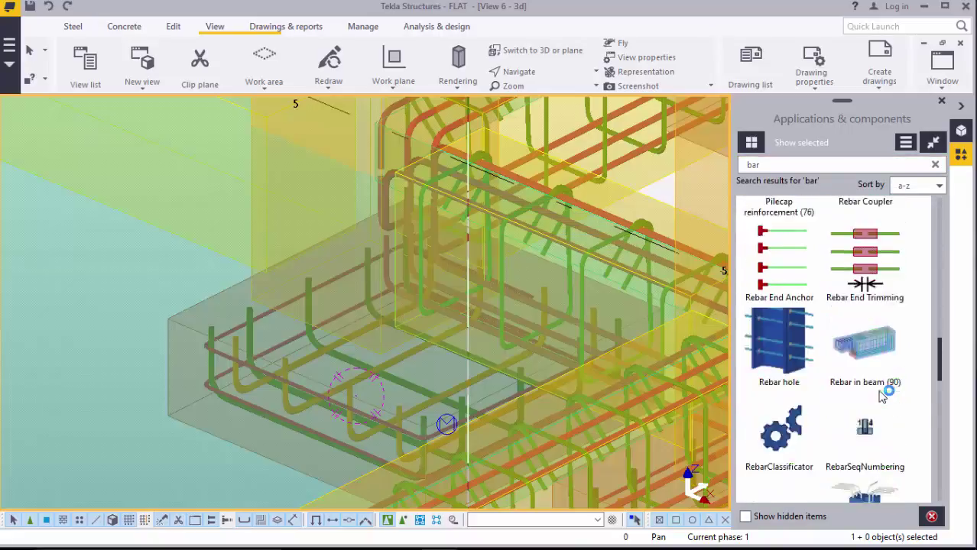
scroll(882, 395, down, 4)
scroll(871, 395, down, 2)
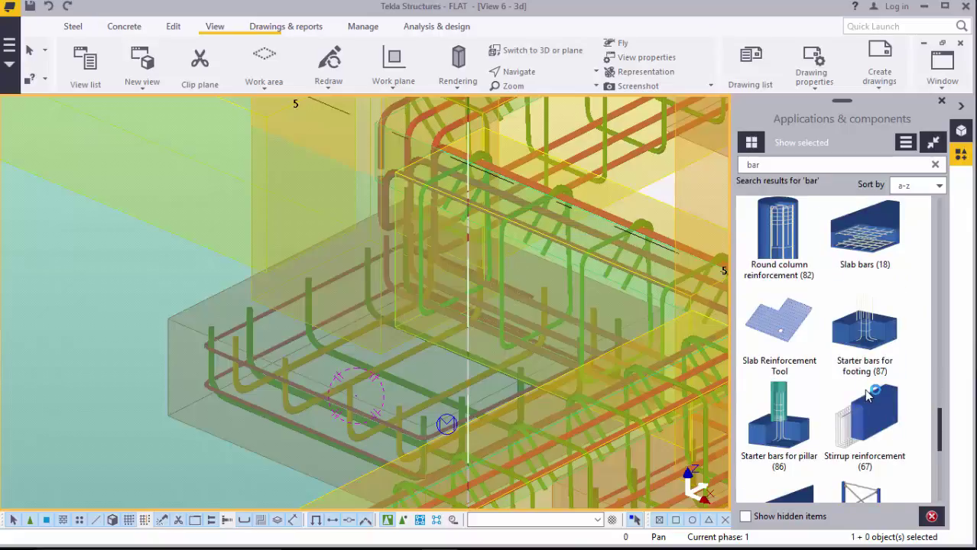
scroll(868, 393, down, 1)
scroll(861, 395, up, 1)
scroll(833, 416, down, 1)
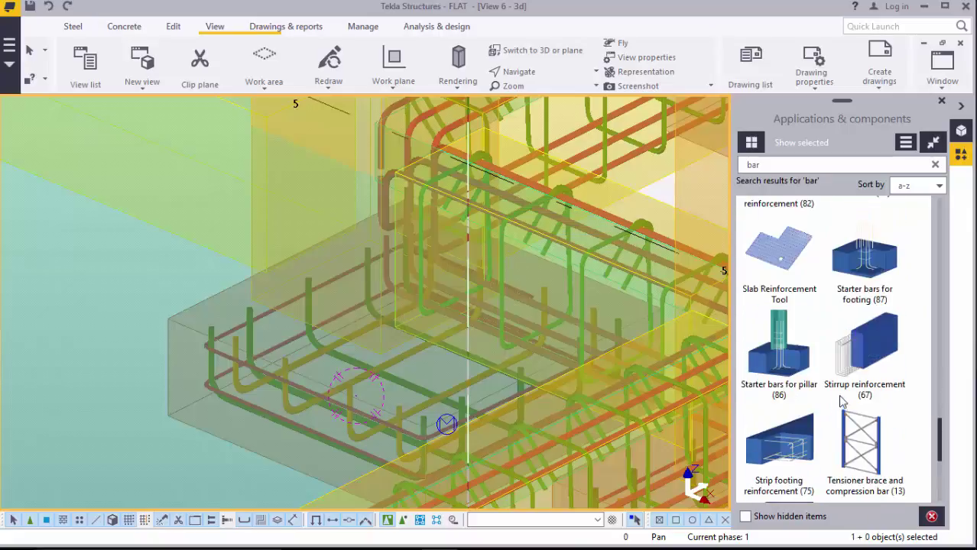
scroll(811, 384, down, 1)
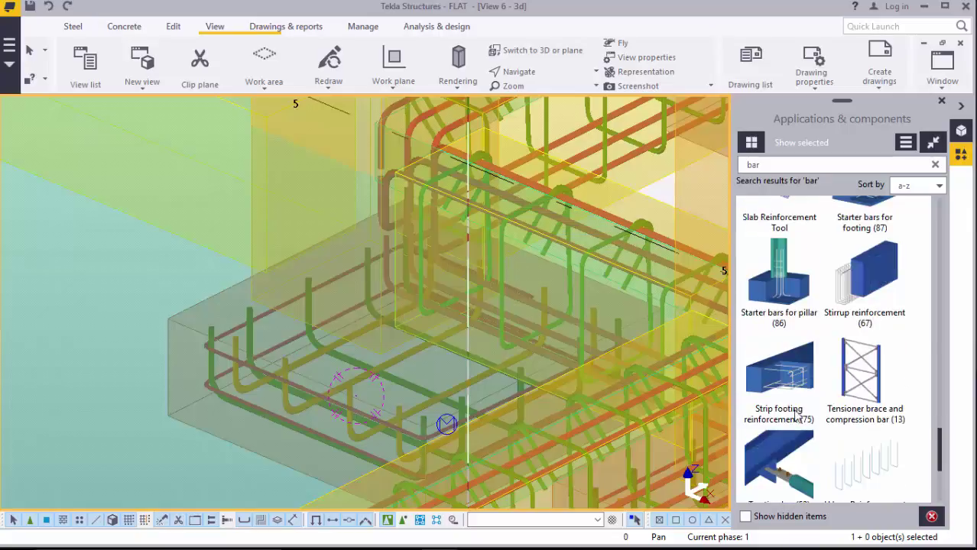
scroll(766, 438, up, 2)
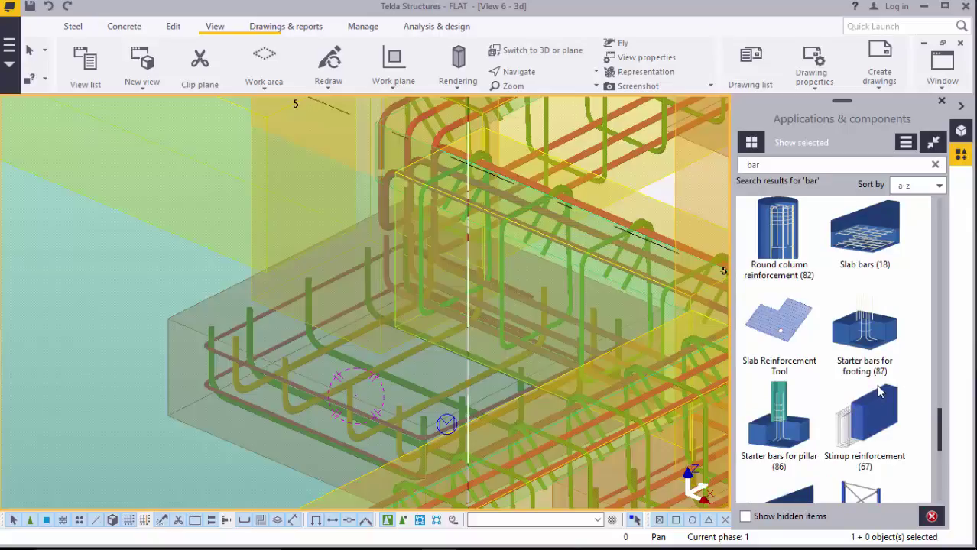
Try to apply Starter bars for footing (87) to the pad footing under the short beam along grid line 5.
click(863, 344)
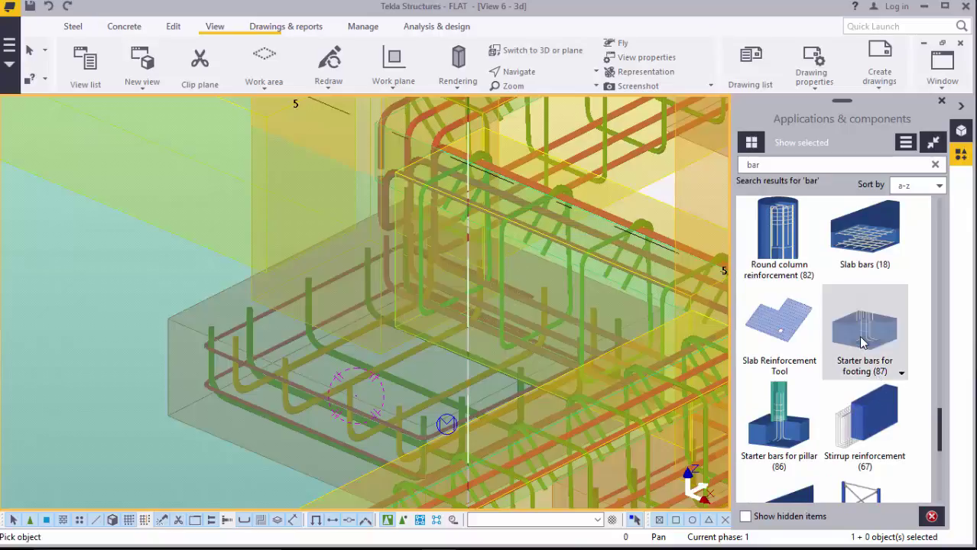
scroll(451, 287, down, 4)
scroll(306, 342, up, 5)
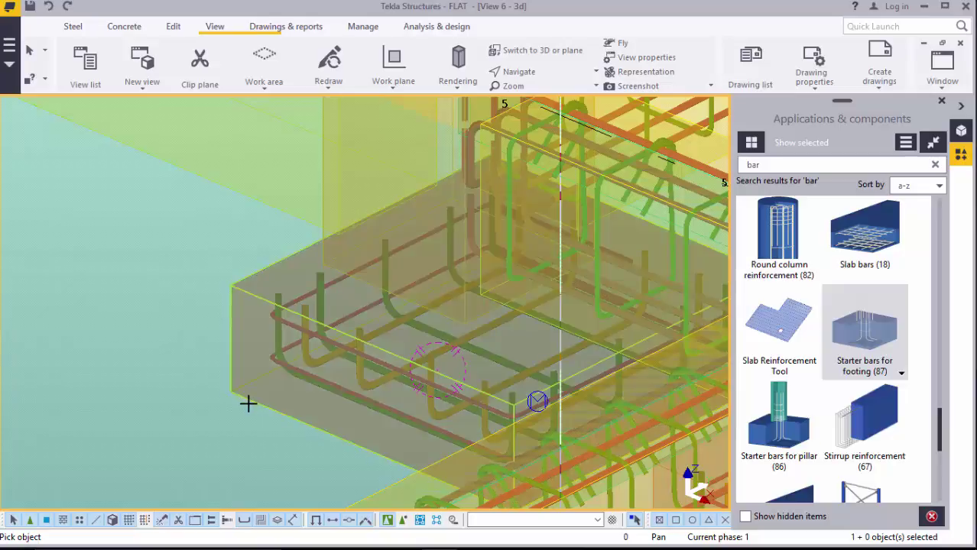
right_click(160, 181)
click(193, 194)
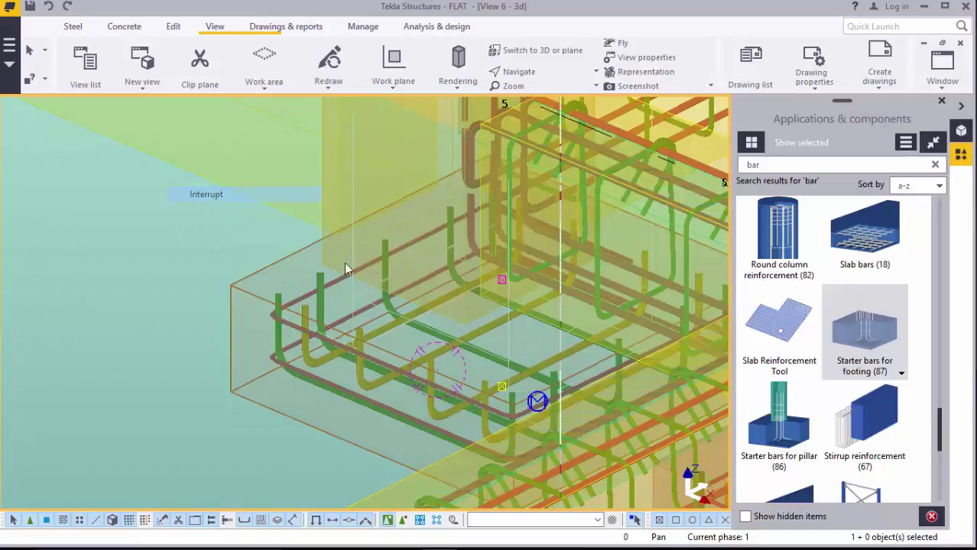
click(48, 9)
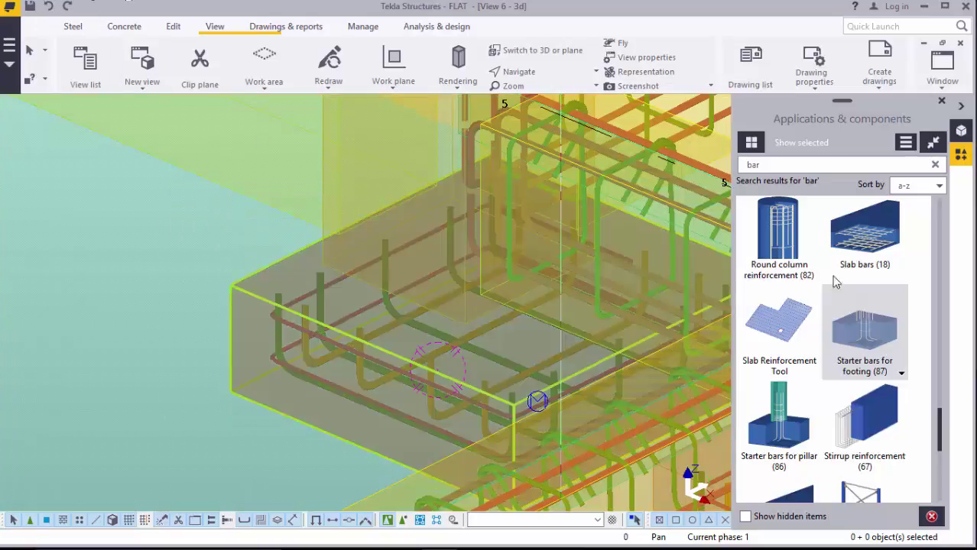
click(862, 325)
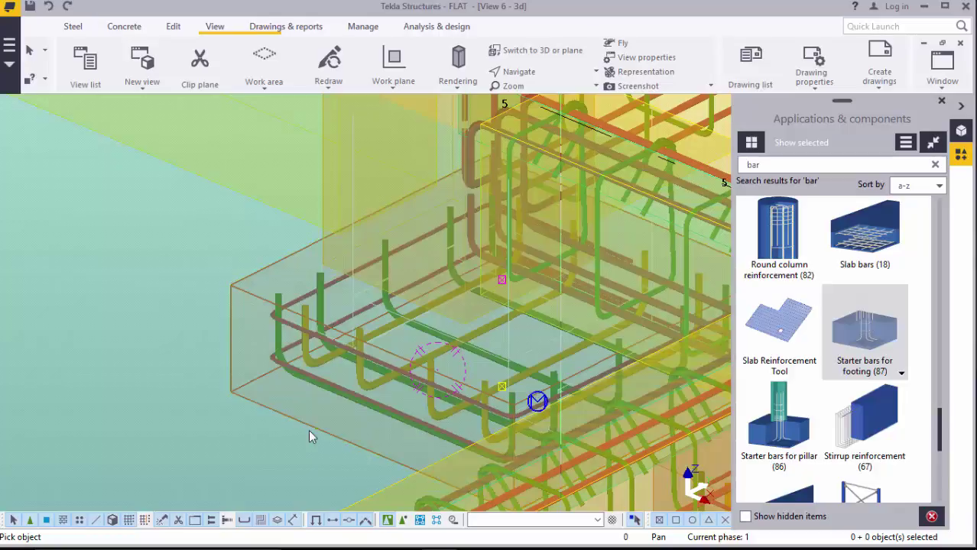
right_click(191, 151)
click(217, 163)
click(49, 9)
Open the Starter bars for footing (87) settings from the existing starter bars under the reinforced column and accept them for reuse.
scroll(377, 196, down, 2)
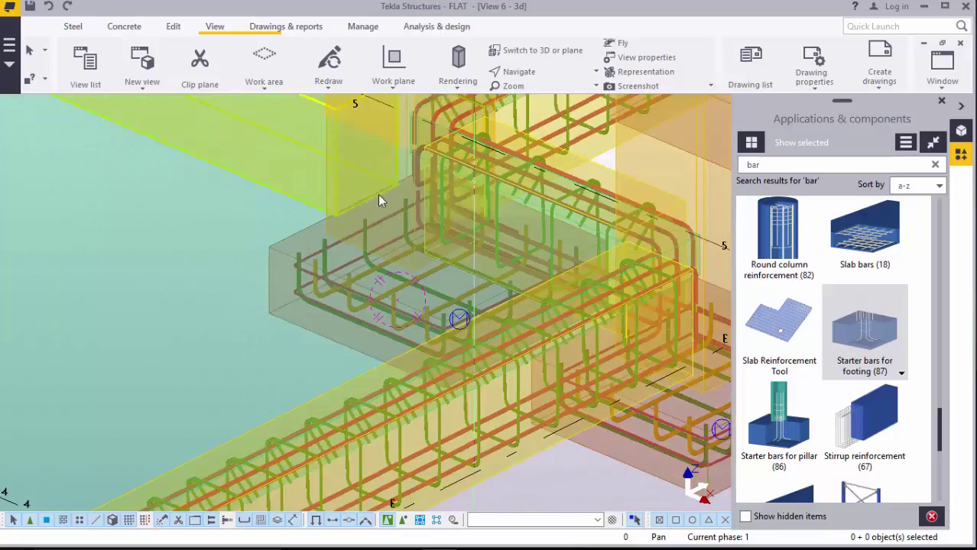
scroll(379, 196, down, 2)
scroll(573, 300, up, 1)
scroll(564, 299, down, 5)
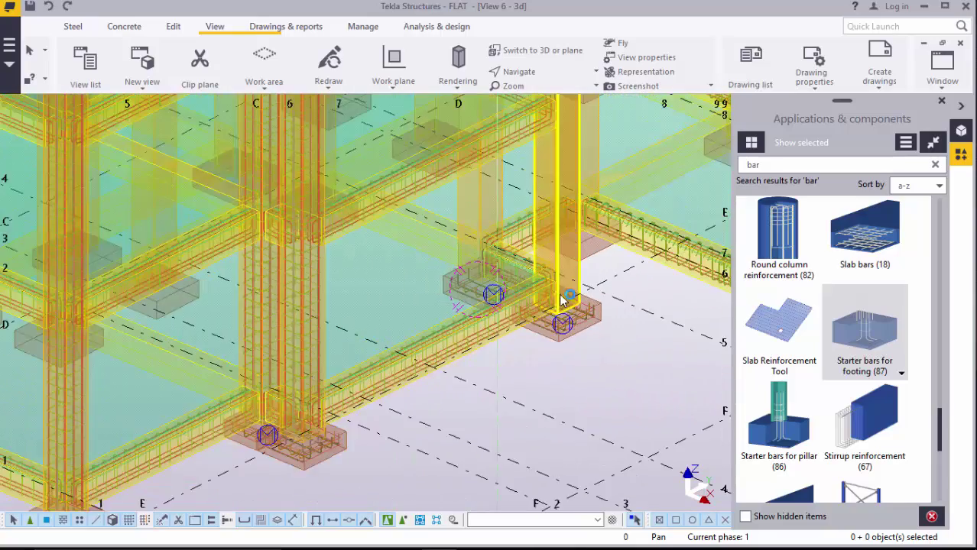
scroll(318, 434, up, 8)
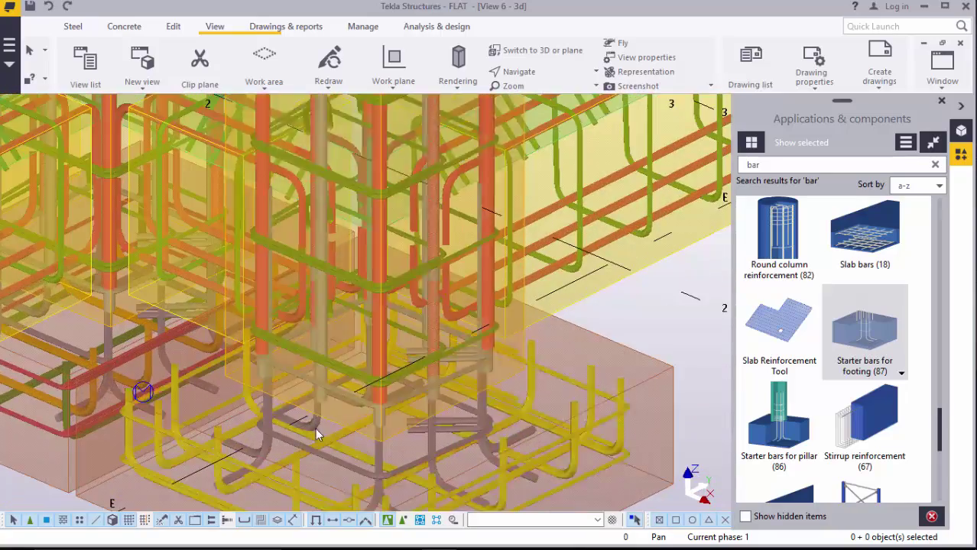
scroll(317, 434, up, 4)
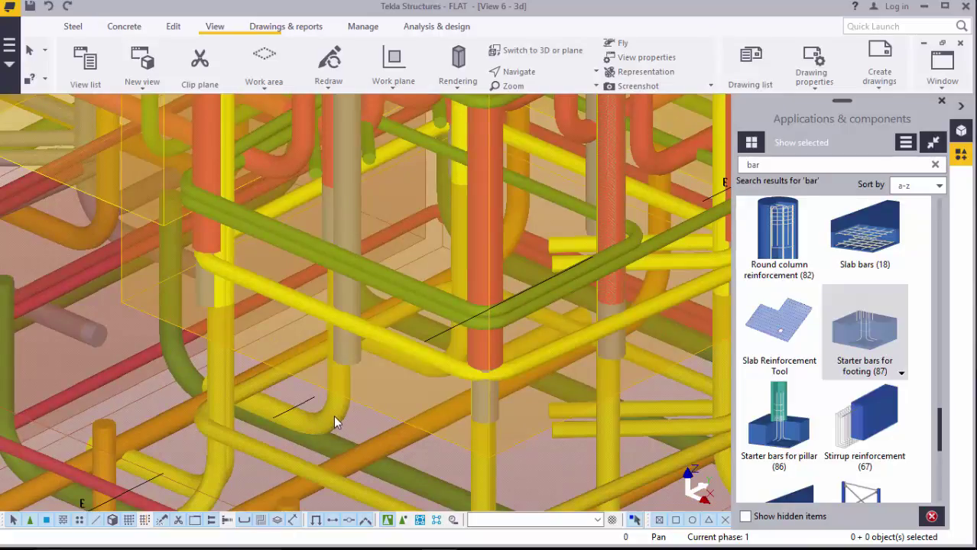
scroll(245, 387, down, 5)
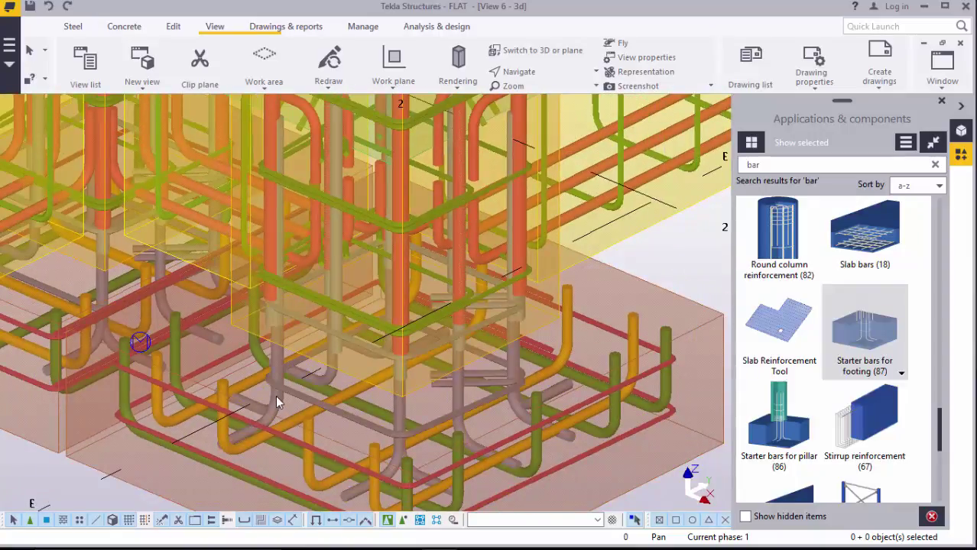
double_click(283, 400)
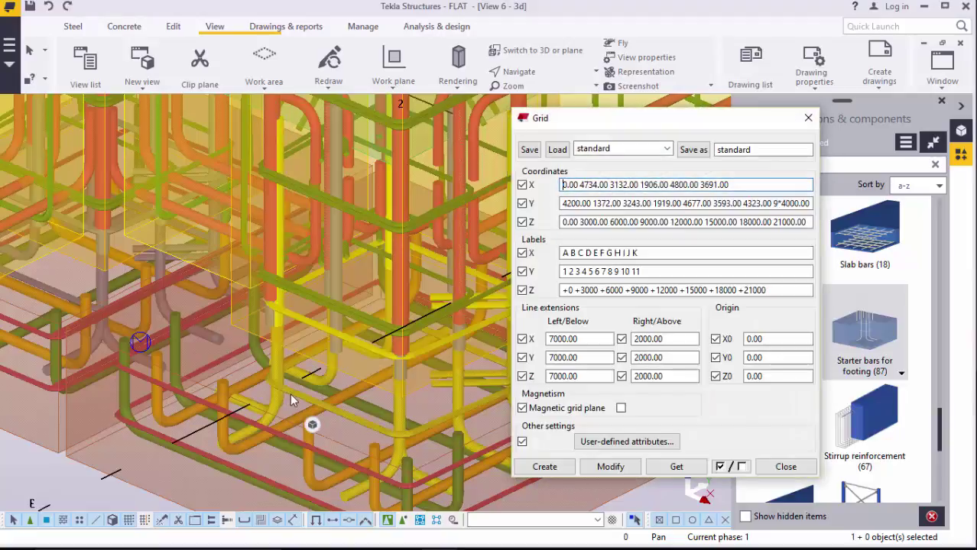
key(Escape)
scroll(321, 369, up, 5)
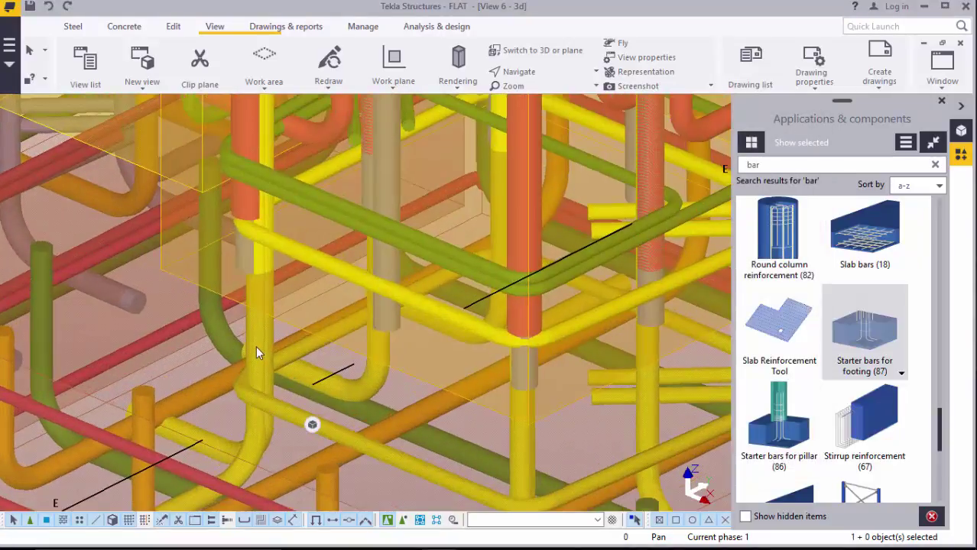
double_click(257, 353)
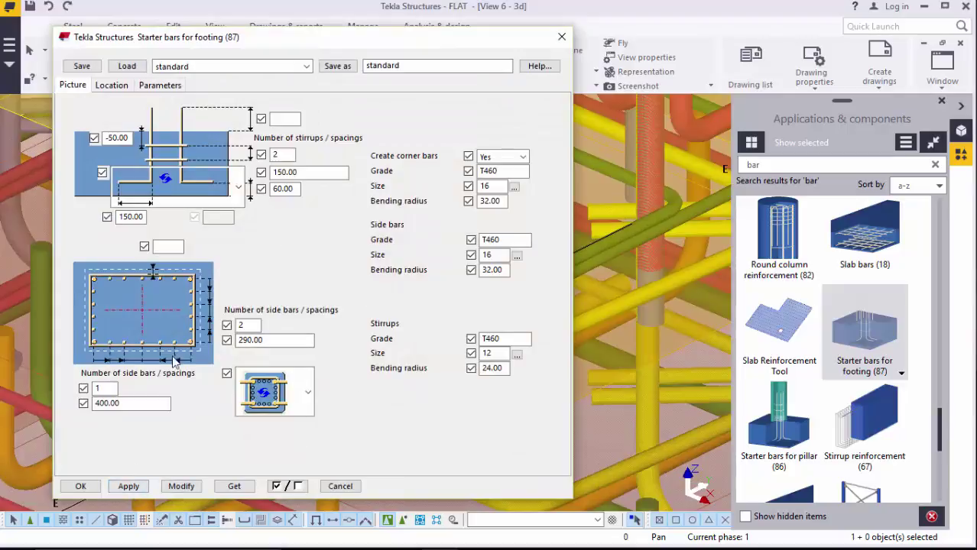
click(80, 486)
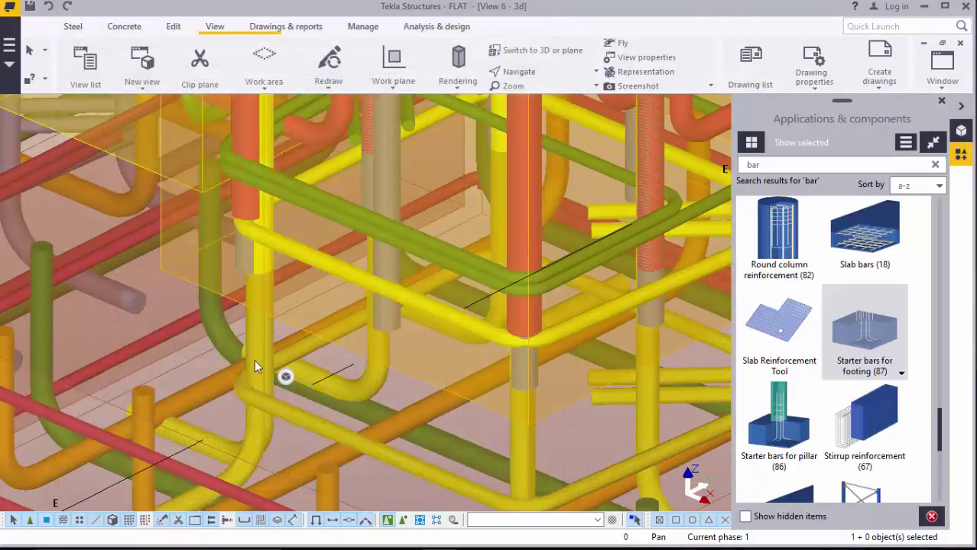
Apply Starter bars for footing (87) to the pad footing under the short beam along grid line 5 and end the command.
scroll(295, 395, down, 8)
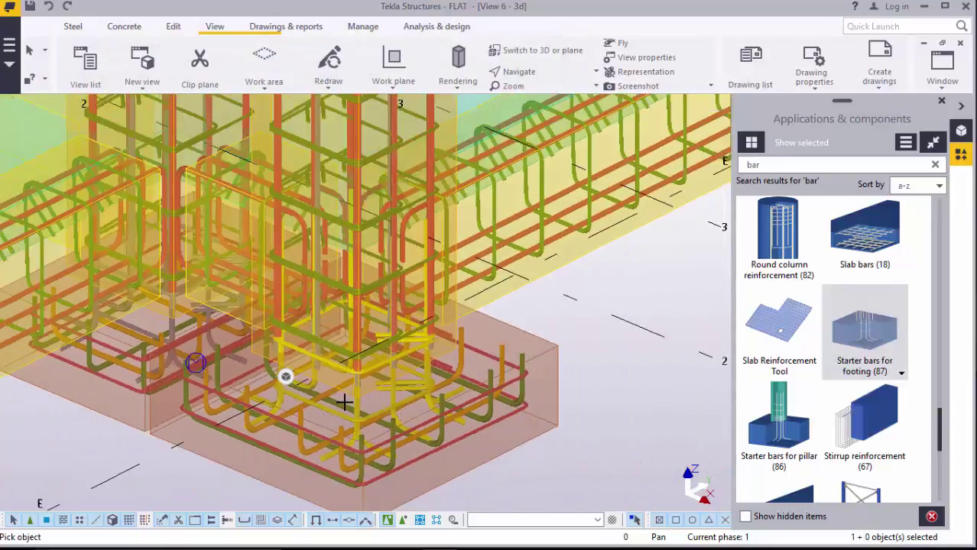
scroll(600, 252, up, 8)
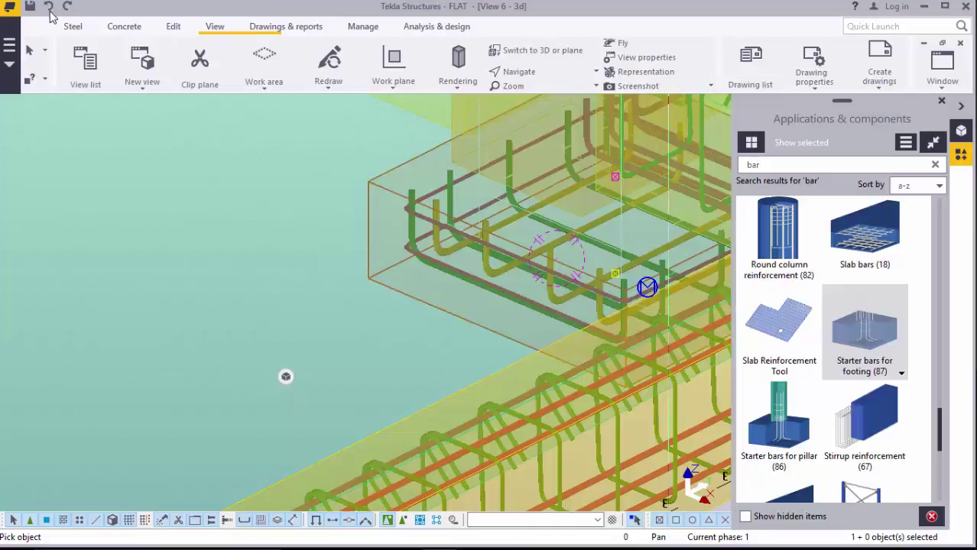
click(391, 193)
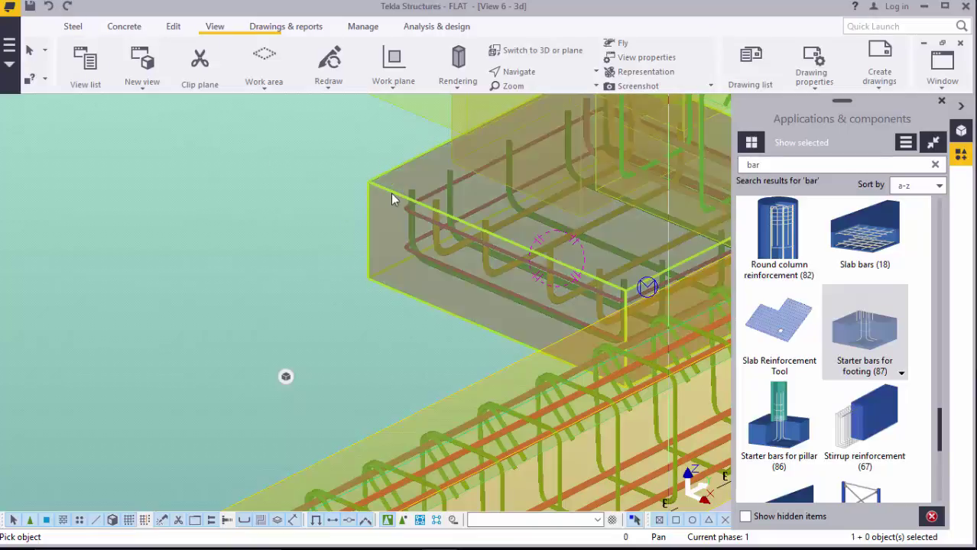
scroll(555, 229, up, 3)
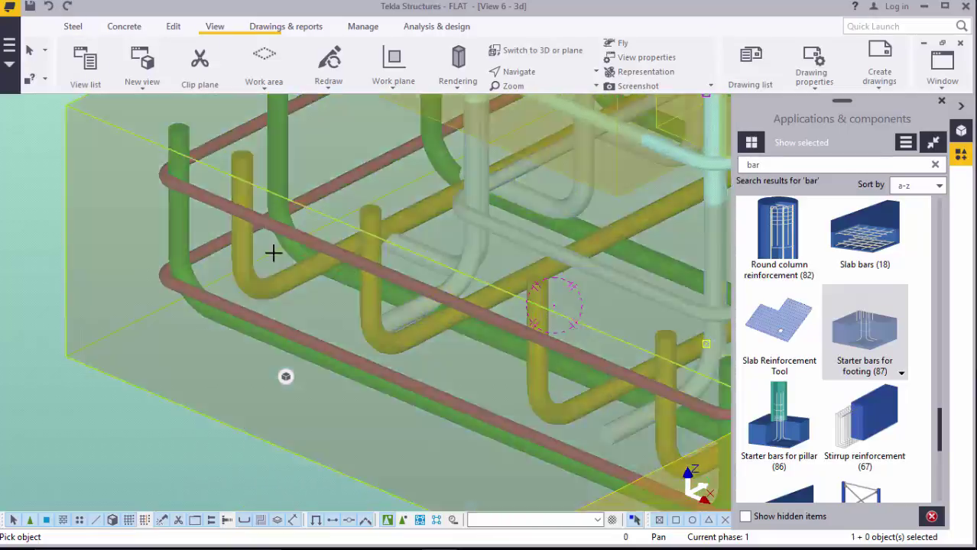
right_click(208, 224)
click(244, 235)
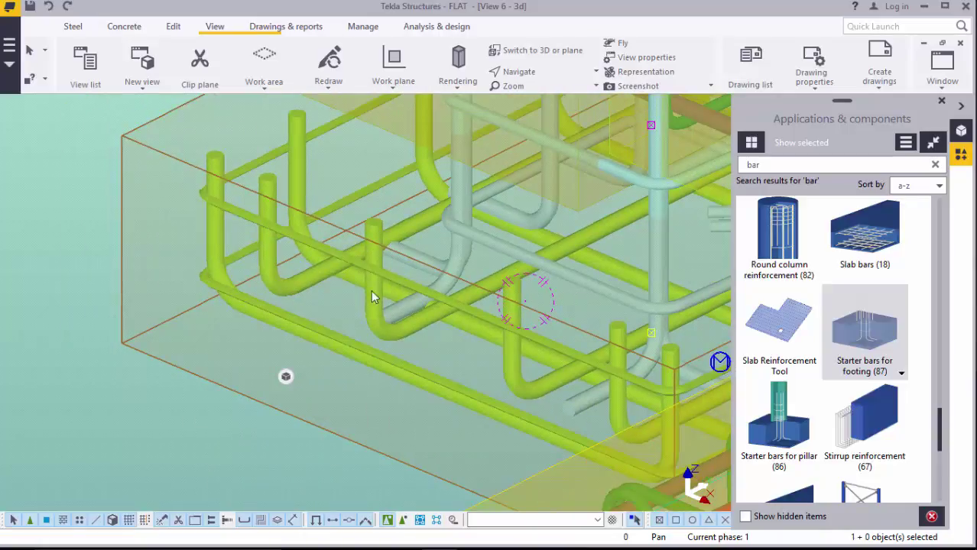
scroll(365, 293, down, 2)
scroll(405, 333, down, 5)
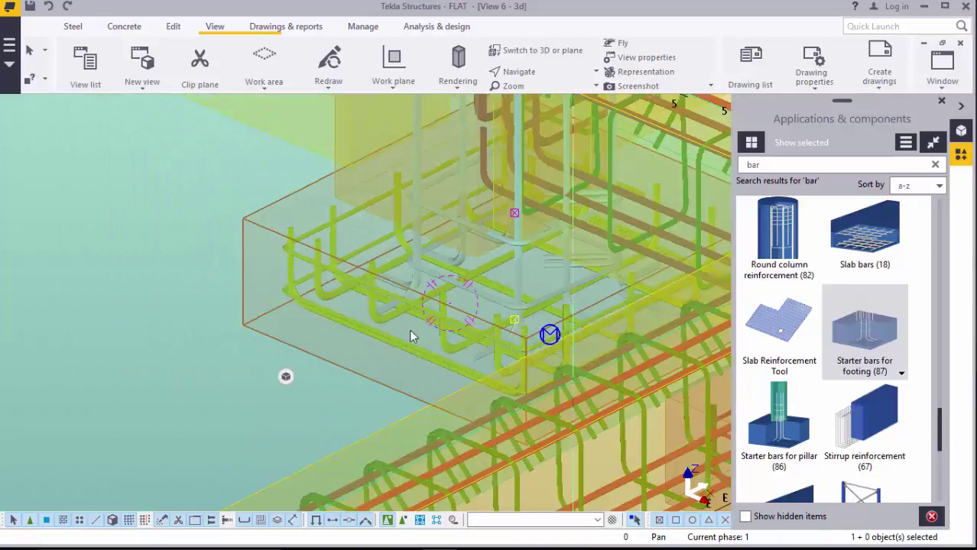
Open the reinforcement component settings of the already reinforced column and accept them for reuse.
scroll(427, 262, down, 4)
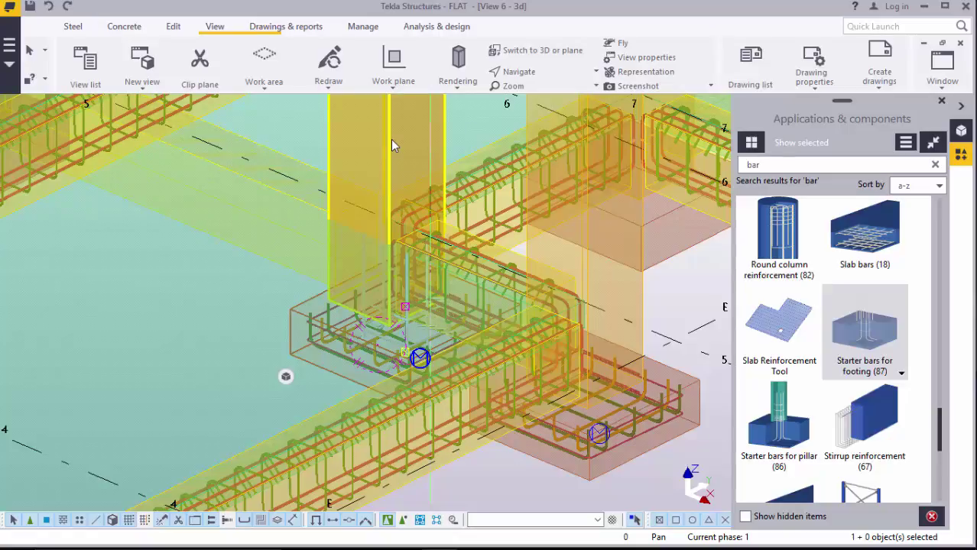
scroll(354, 289, down, 4)
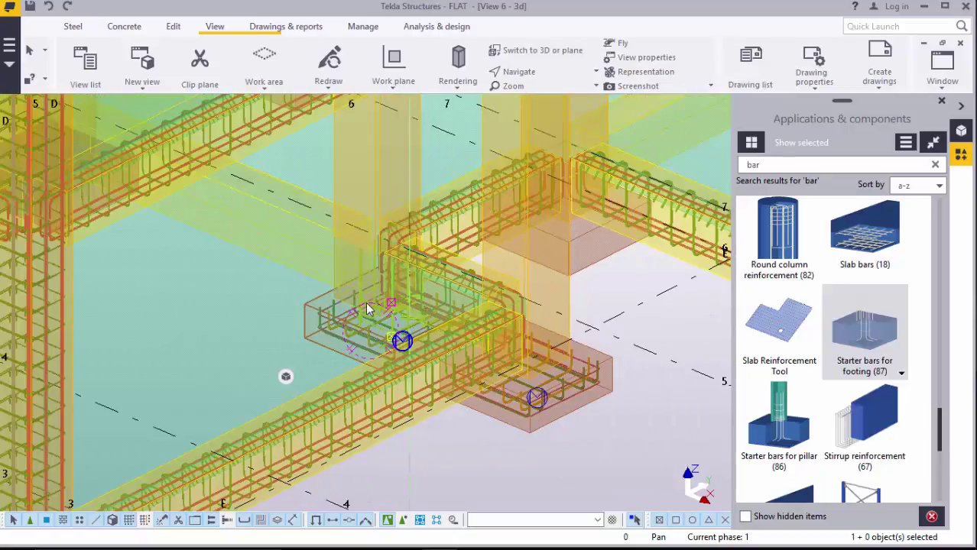
ctrl+middle_drag(391, 194, 229, 376)
scroll(290, 350, up, 7)
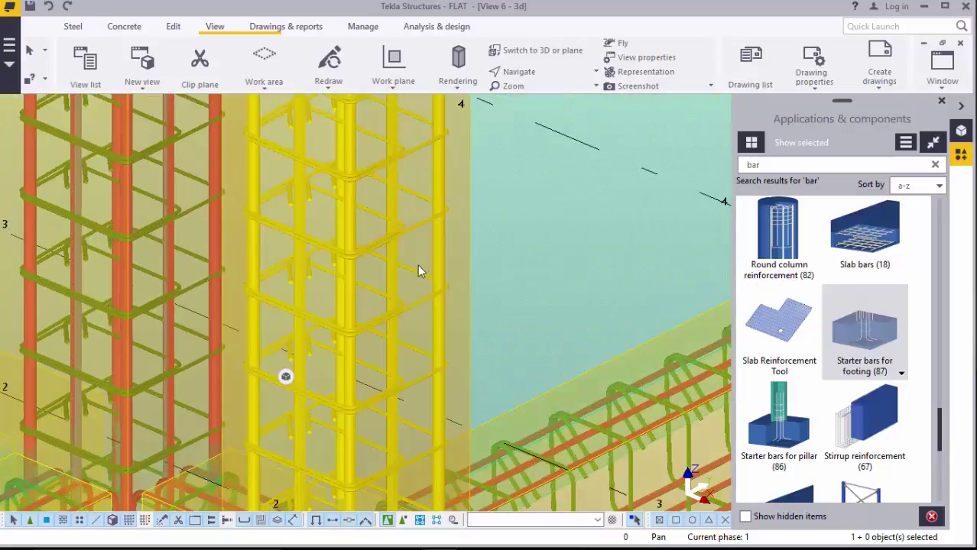
middle_click(438, 231)
double_click(436, 230)
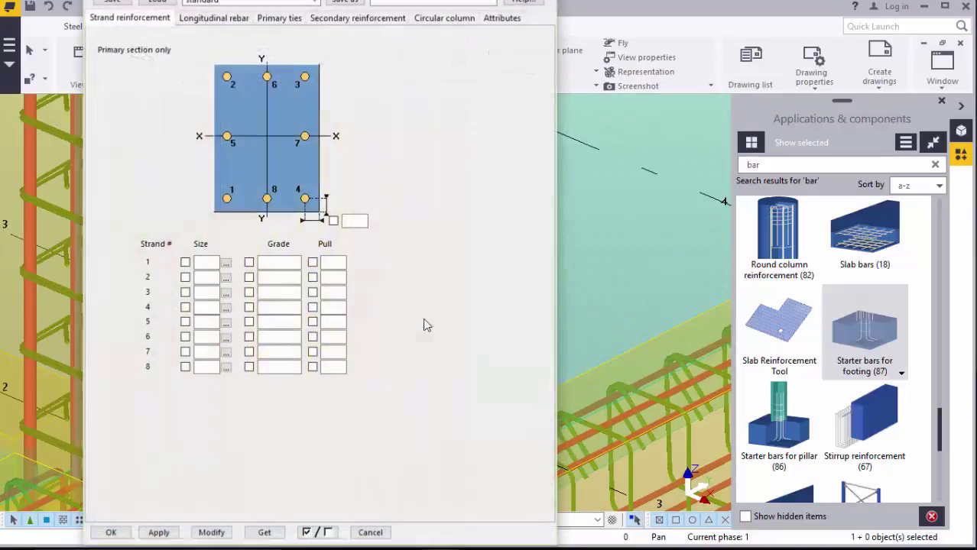
click(120, 535)
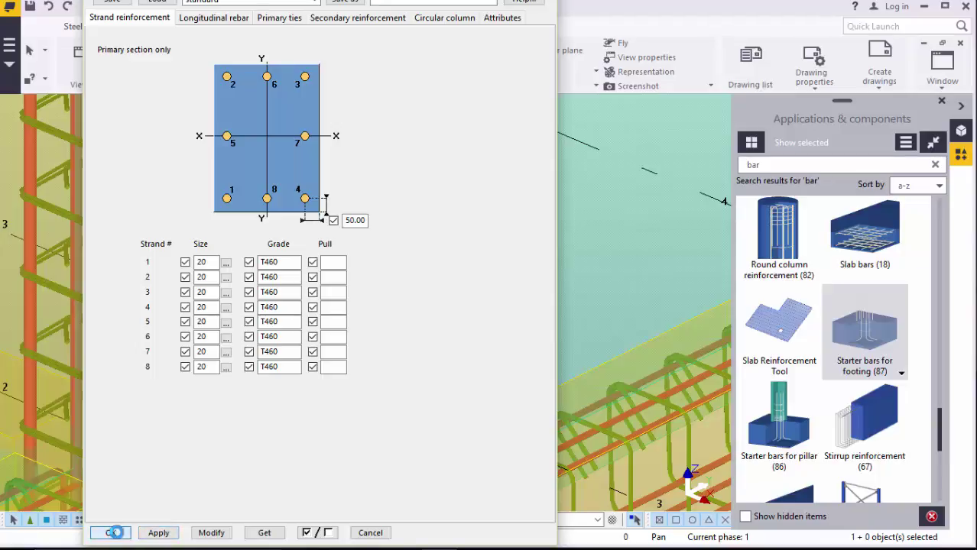
scroll(351, 331, down, 4)
scroll(382, 340, down, 4)
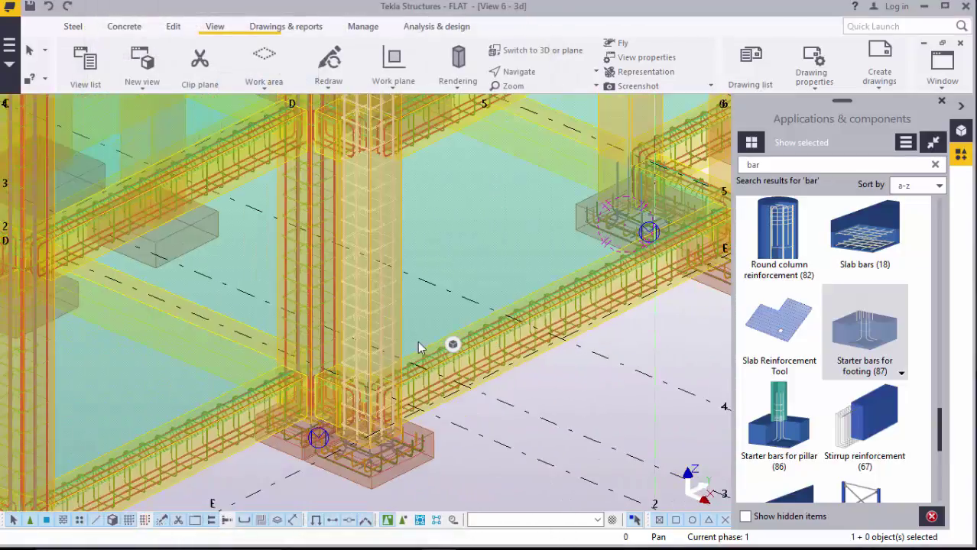
Search the component catalog for "colu" and locate Columns - automated reinforcement layout (57).
click(773, 164)
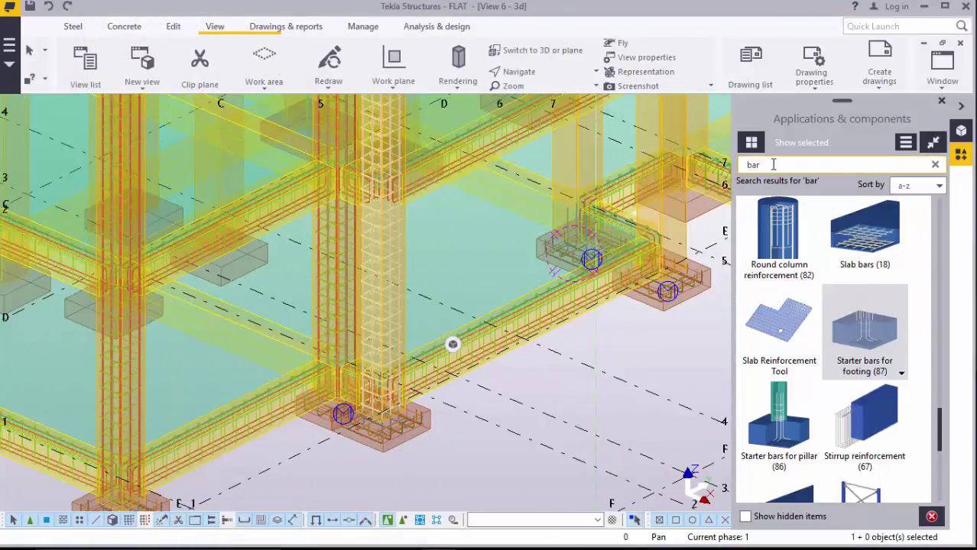
key(BackSpace)
key(BackSpace)
key(BackSpace)
text(co)
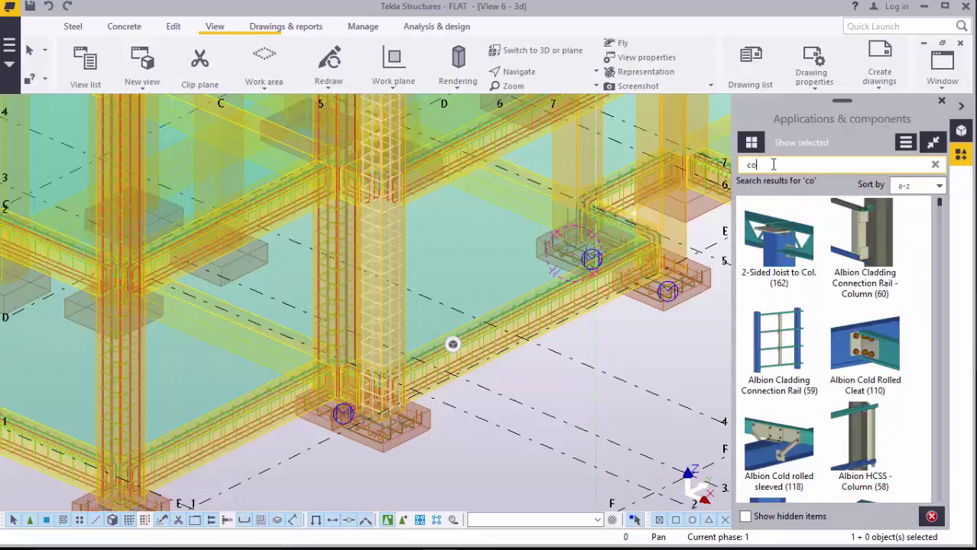
text(lu)
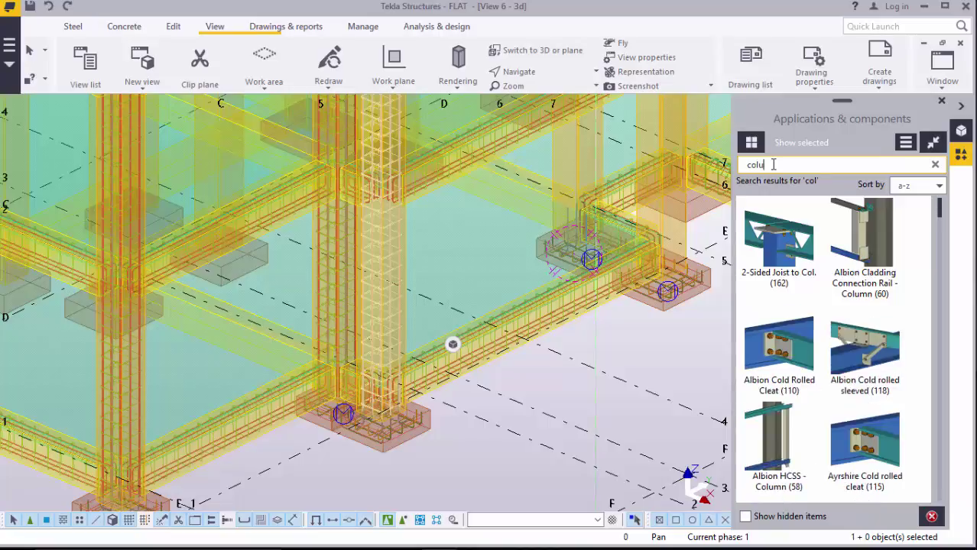
scroll(849, 282, down, 1)
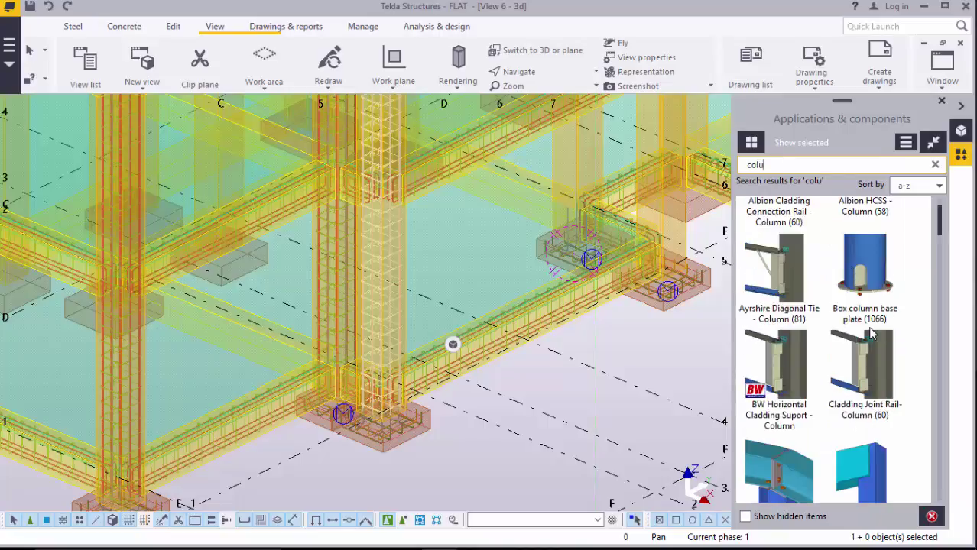
scroll(859, 318, down, 2)
scroll(859, 318, down, 9)
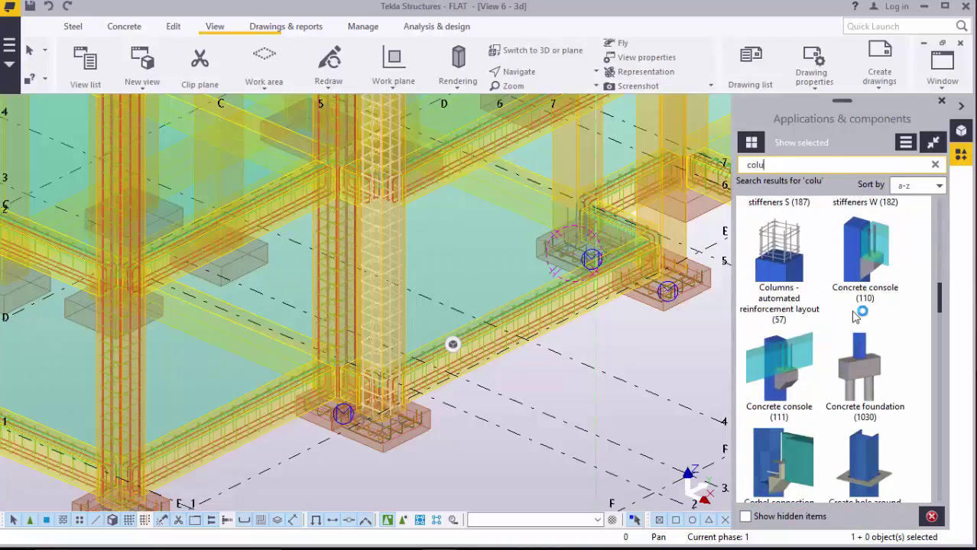
Apply Columns - automated reinforcement layout (57) to the bare column at the inner end of the short beam along grid line 5, ending the command.
click(794, 268)
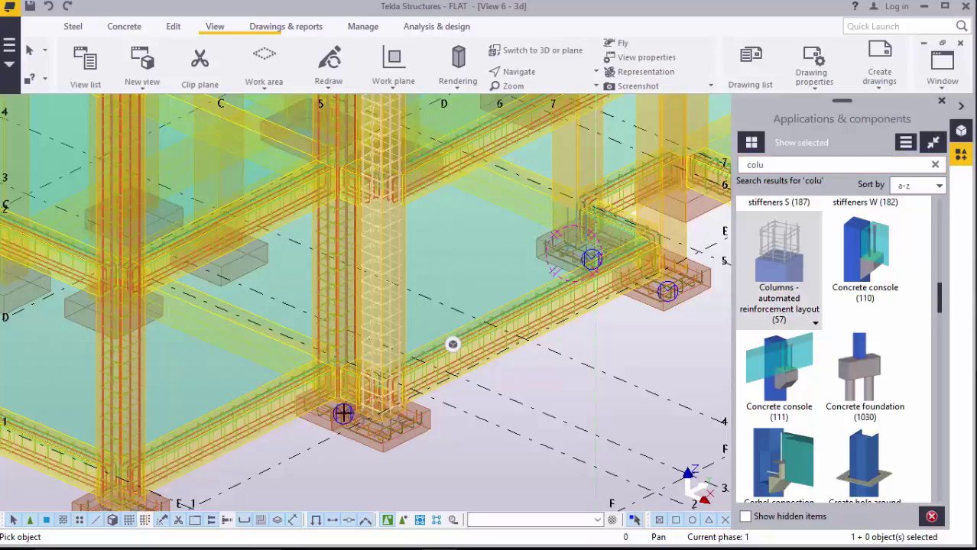
scroll(355, 378, up, 4)
scroll(373, 384, down, 3)
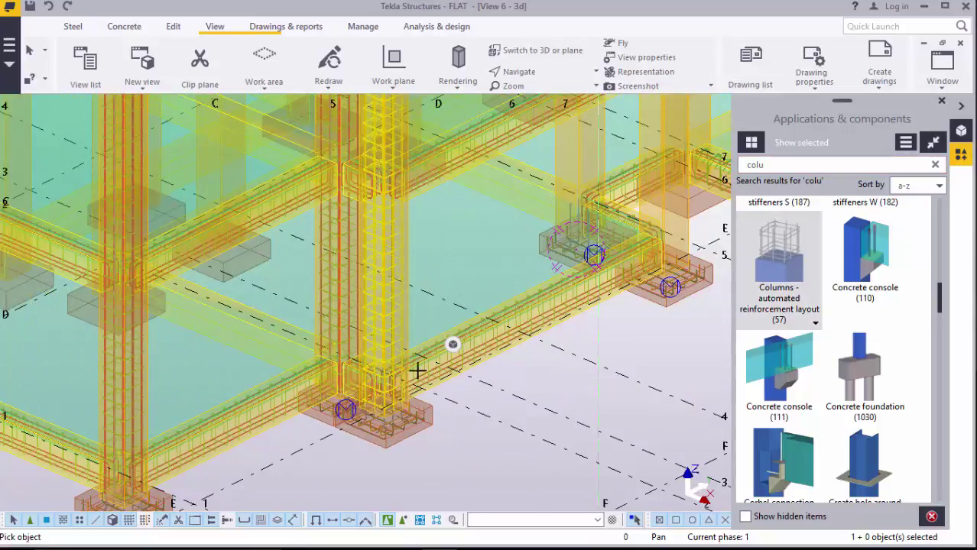
scroll(561, 206, up, 7)
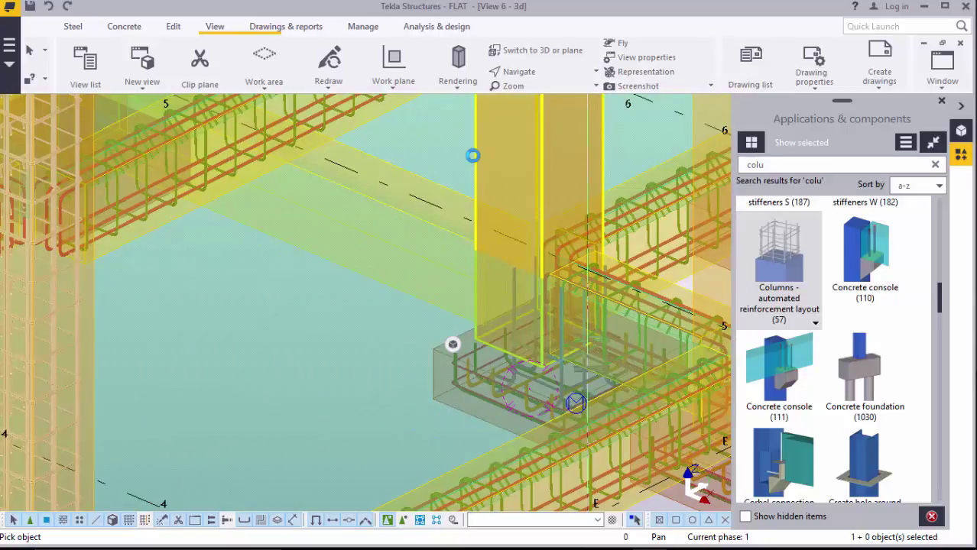
right_click(337, 328)
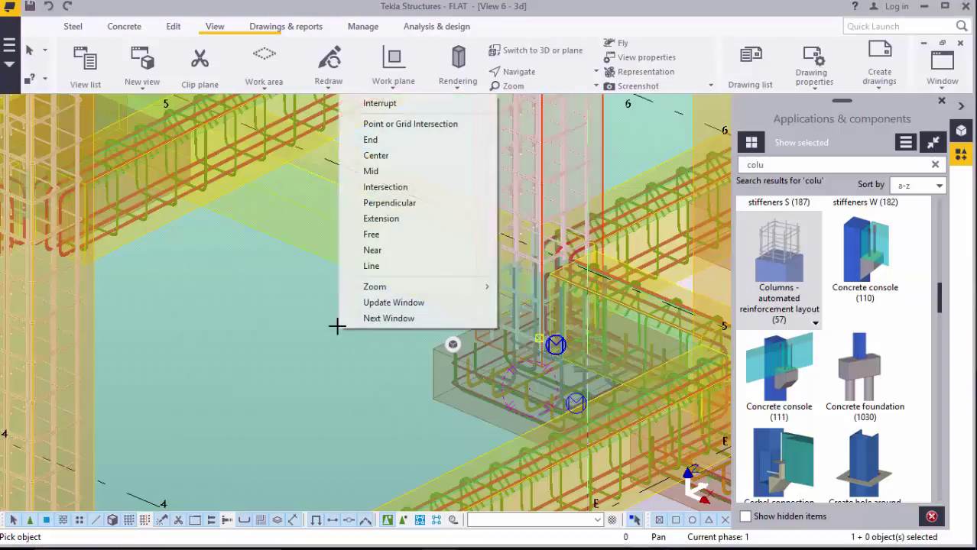
click(377, 106)
Inspect the reinforced column base and the neighbouring pad footing at close range by rotating the 3D view.
scroll(584, 187, up, 3)
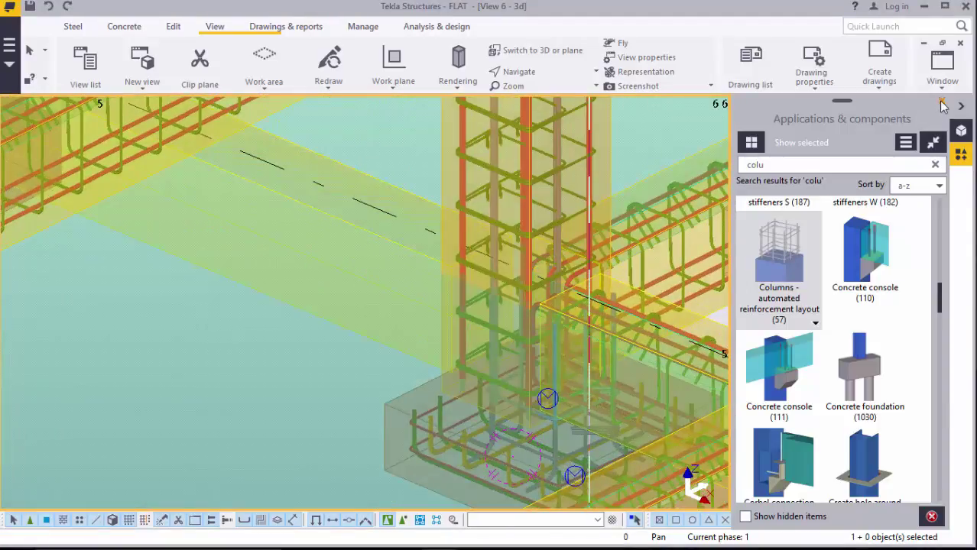
click(941, 101)
click(529, 74)
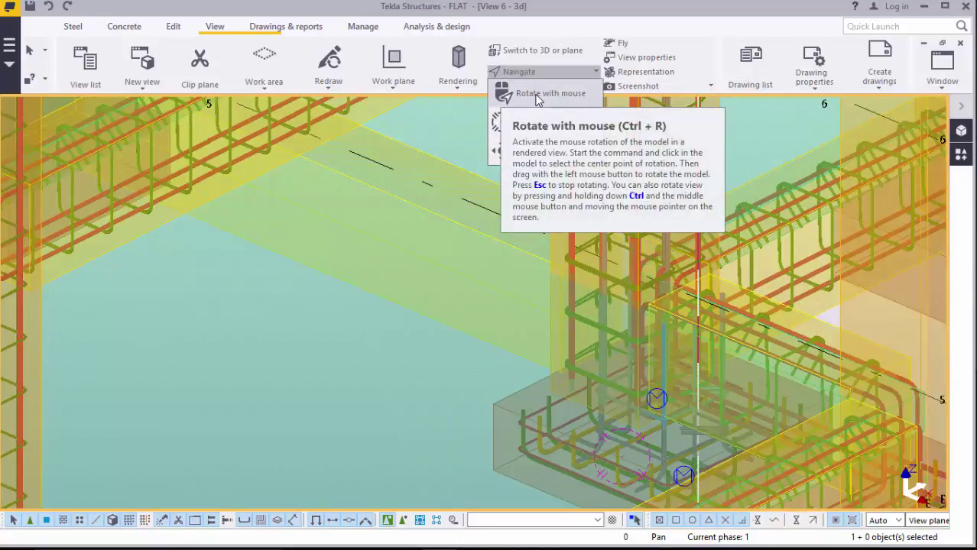
click(537, 94)
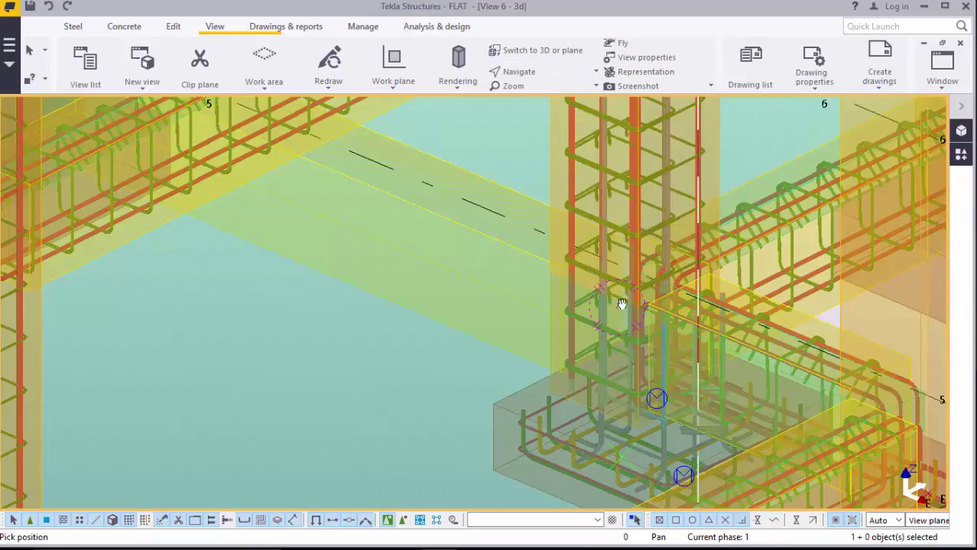
click(615, 306)
drag(615, 306, 636, 361)
scroll(636, 361, up, 3)
right_click(693, 163)
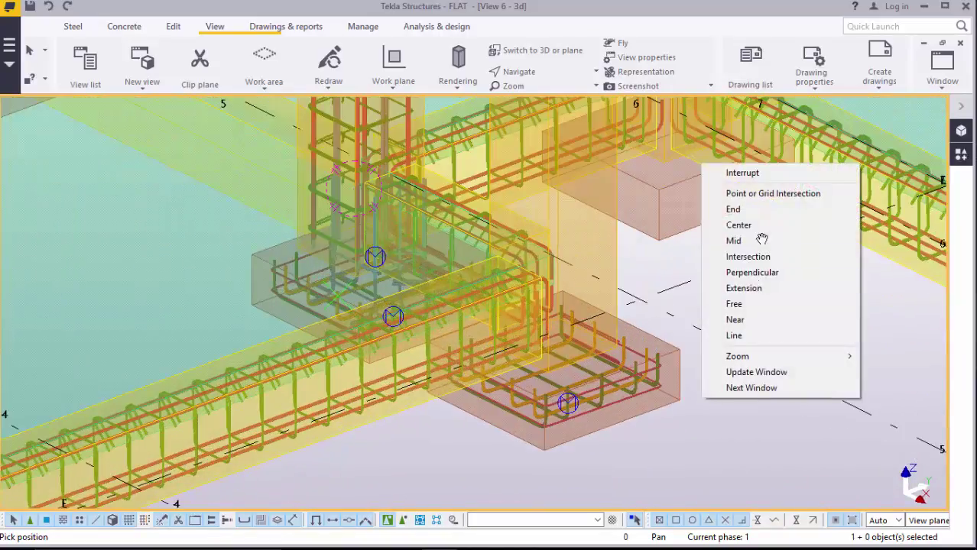
click(711, 167)
Apply Columns - automated reinforcement layout (57) to the column at the outer end of the short beam and end the command.
click(960, 153)
click(815, 167)
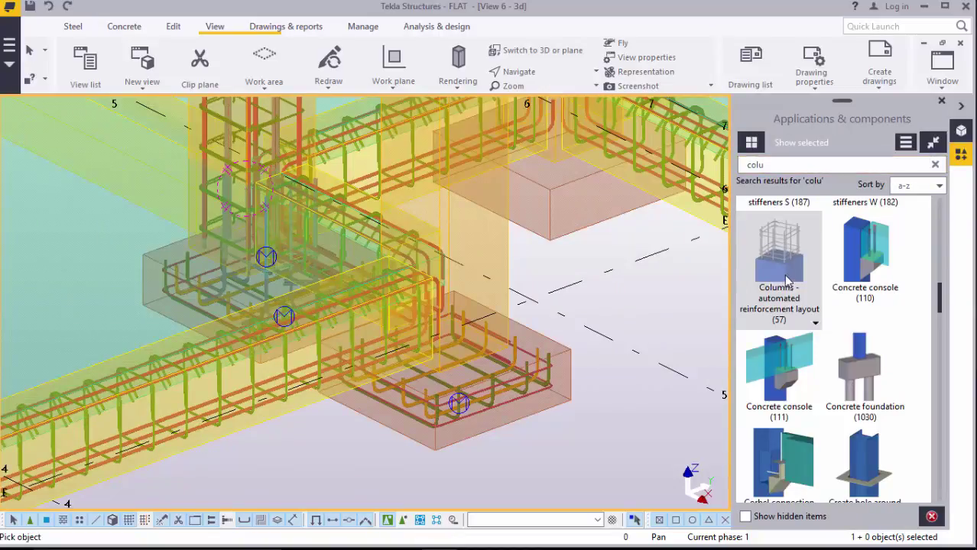
click(509, 247)
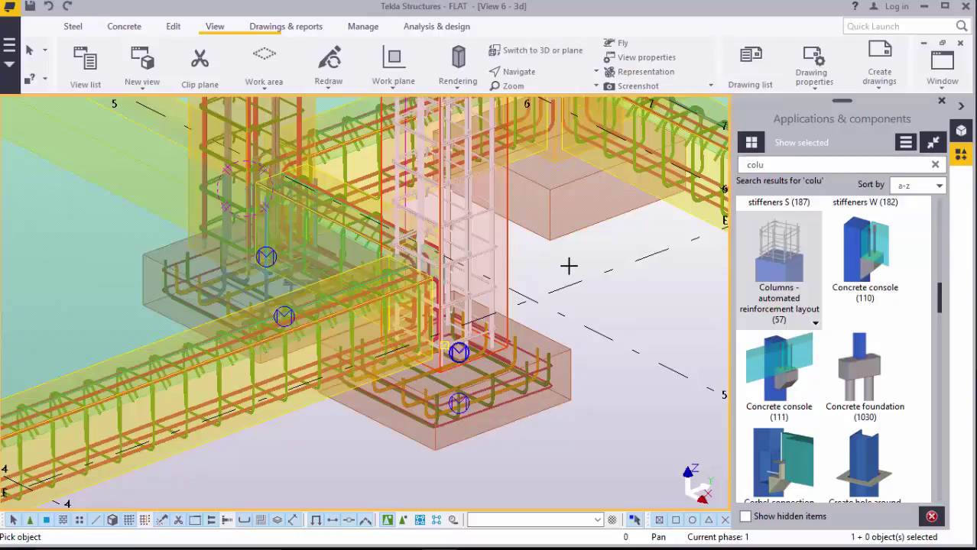
right_click(589, 276)
click(590, 276)
Search the component catalog for "bar" and locate Starter bars for footing (87).
scroll(464, 401, up, 3)
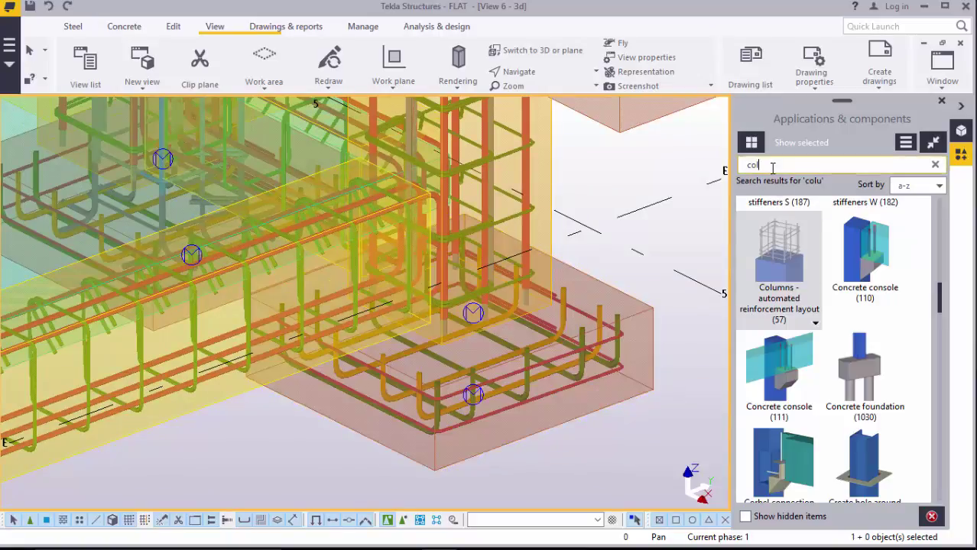
key(BackSpace)
key(BackSpace)
key(BackSpace)
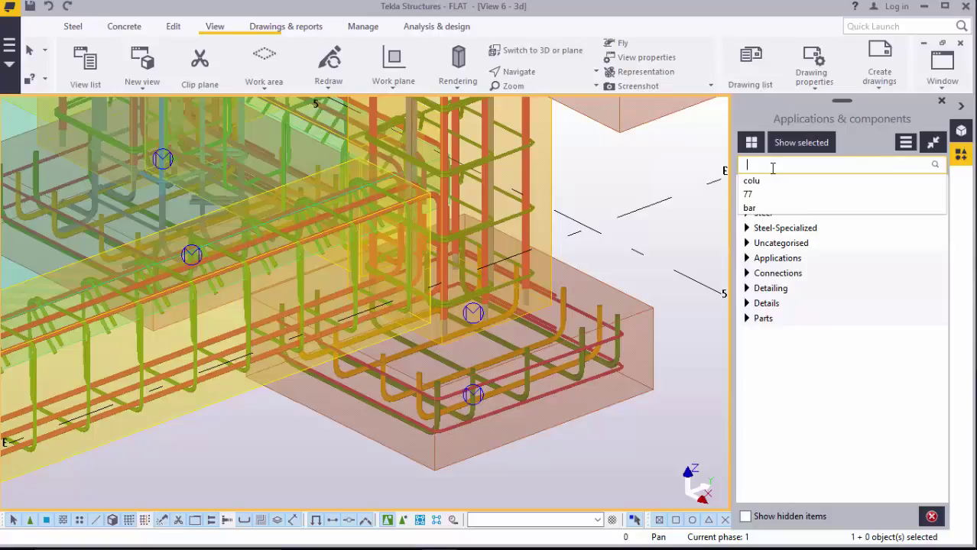
text(77)
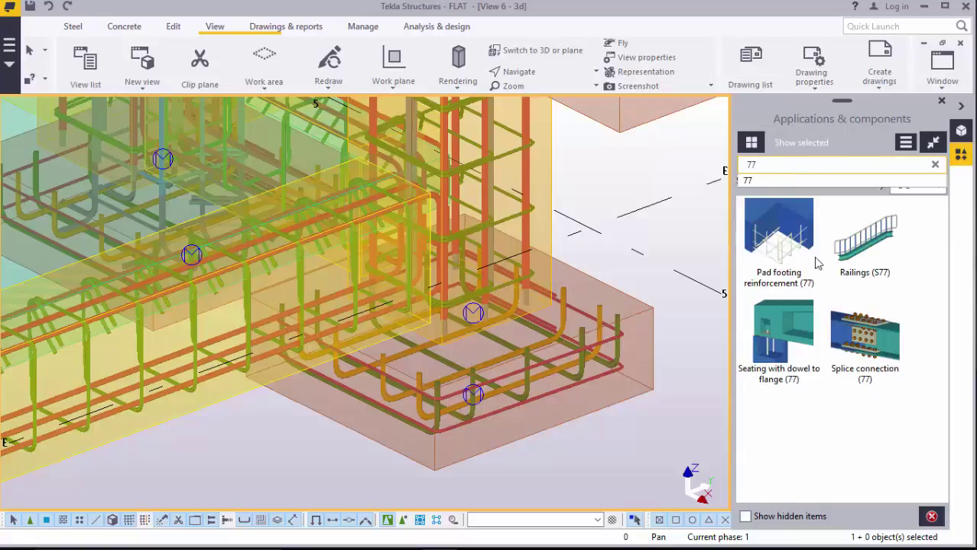
key(BackSpace)
key(BackSpace)
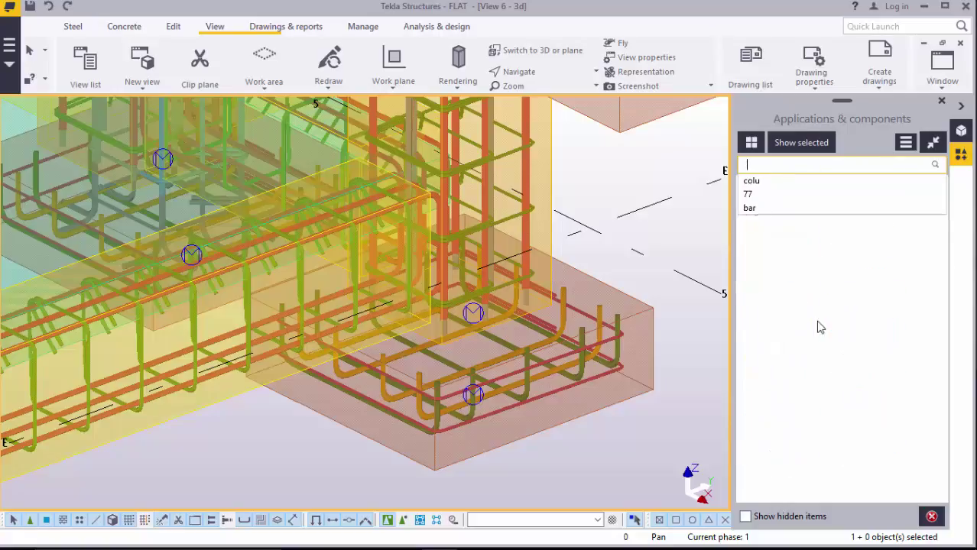
text(bar)
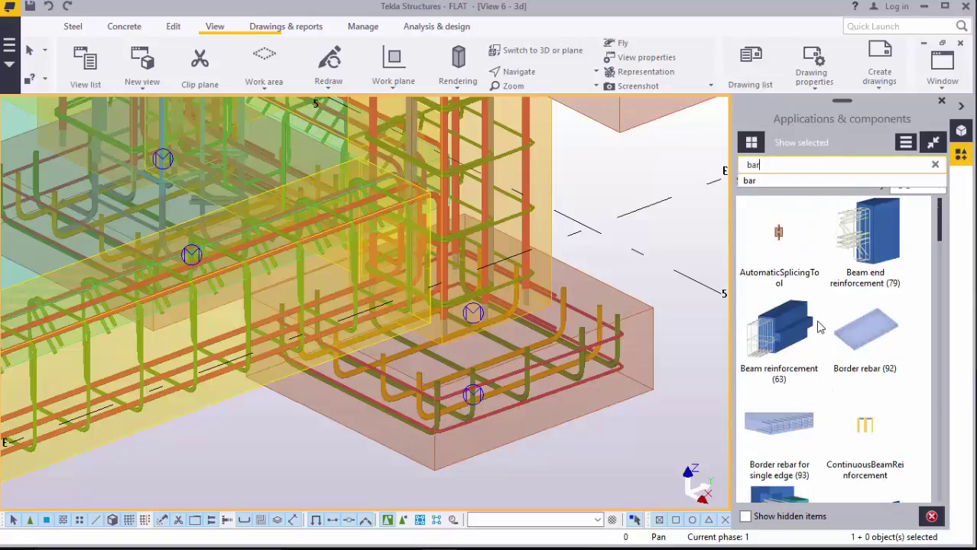
click(897, 407)
scroll(887, 405, down, 5)
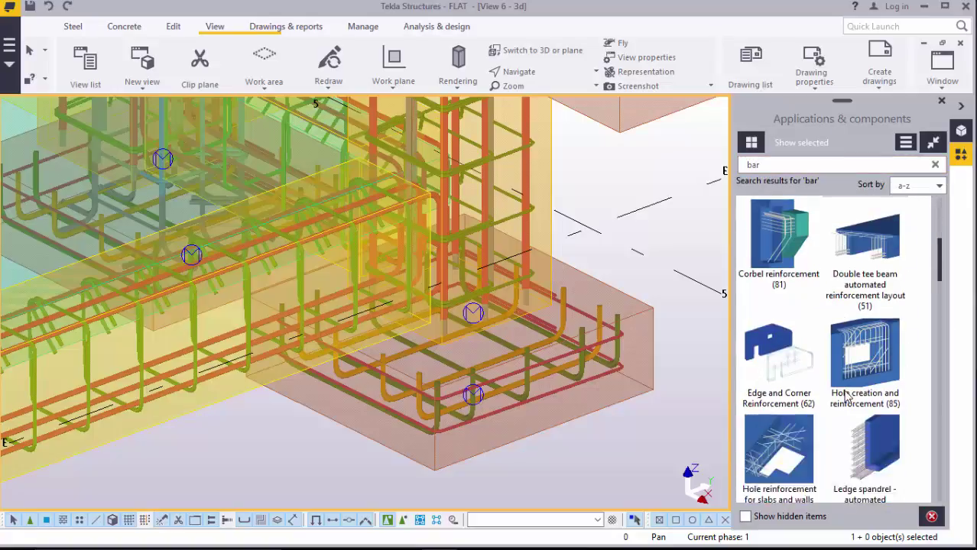
scroll(848, 397, down, 8)
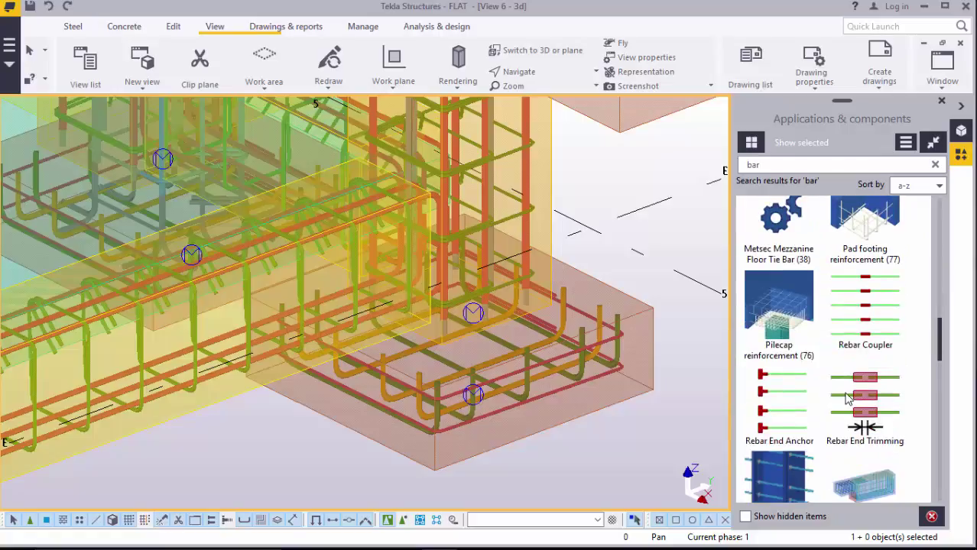
scroll(848, 398, down, 6)
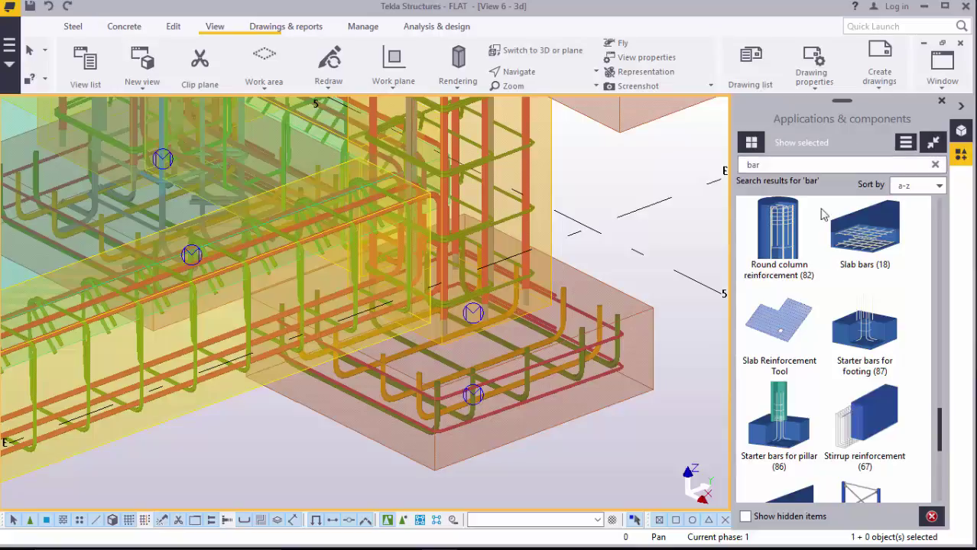
Apply Starter bars for footing (87) to the pad footing under the newly reinforced outer column, end the command and check the bars.
double_click(869, 438)
click(864, 330)
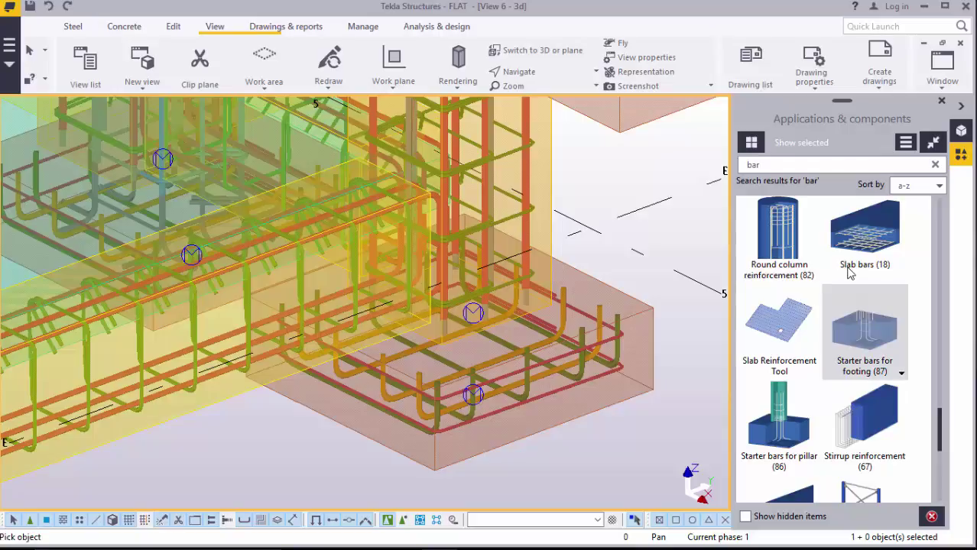
scroll(562, 369, down, 3)
scroll(522, 343, up, 4)
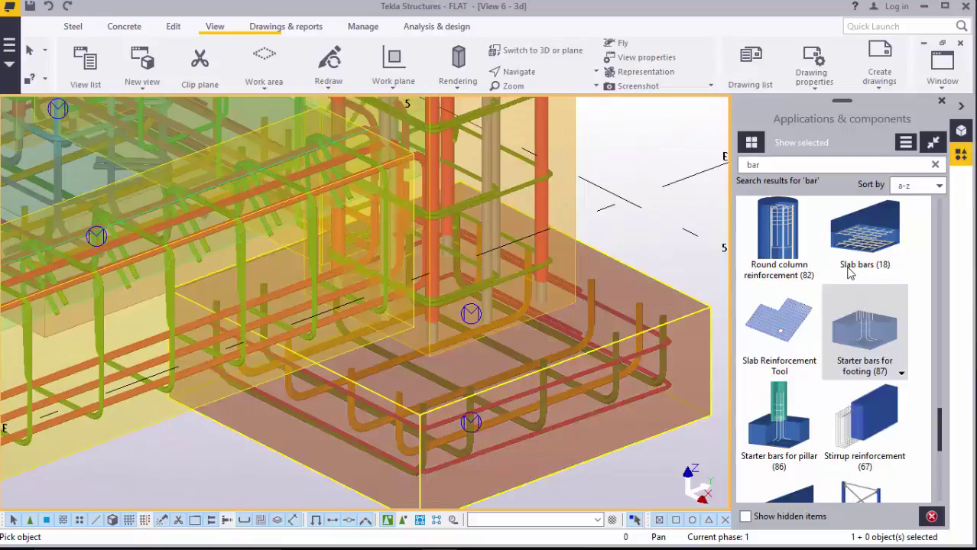
right_click(629, 241)
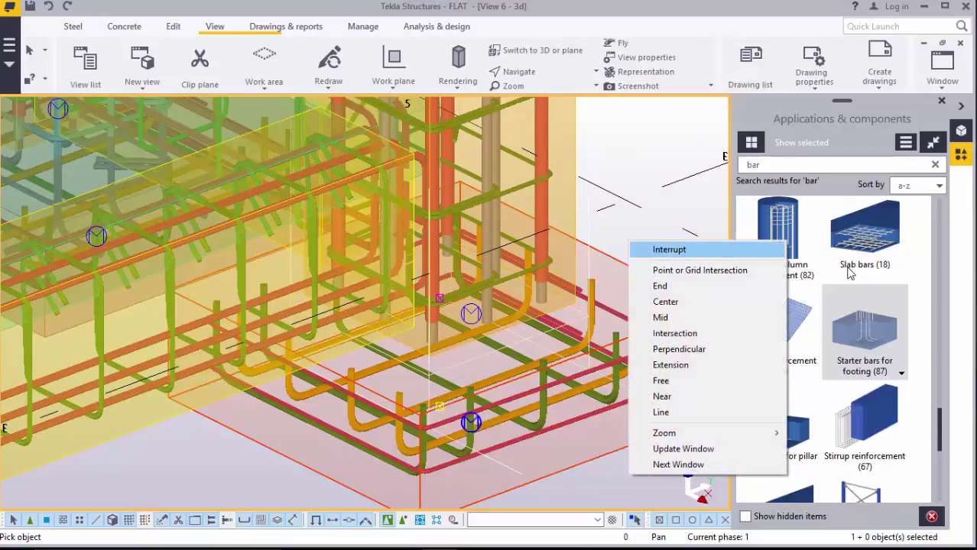
click(668, 250)
key(ctrl+z)
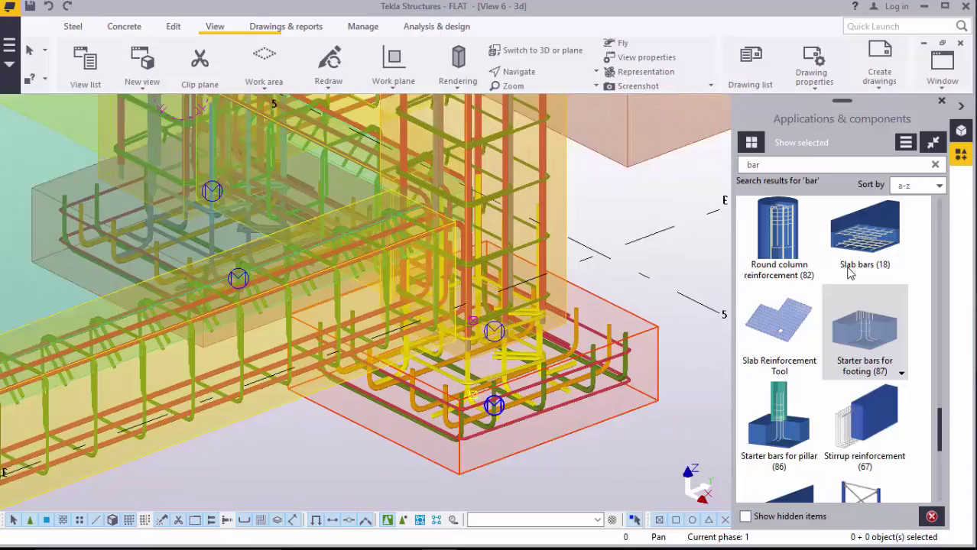
scroll(501, 366, up, 5)
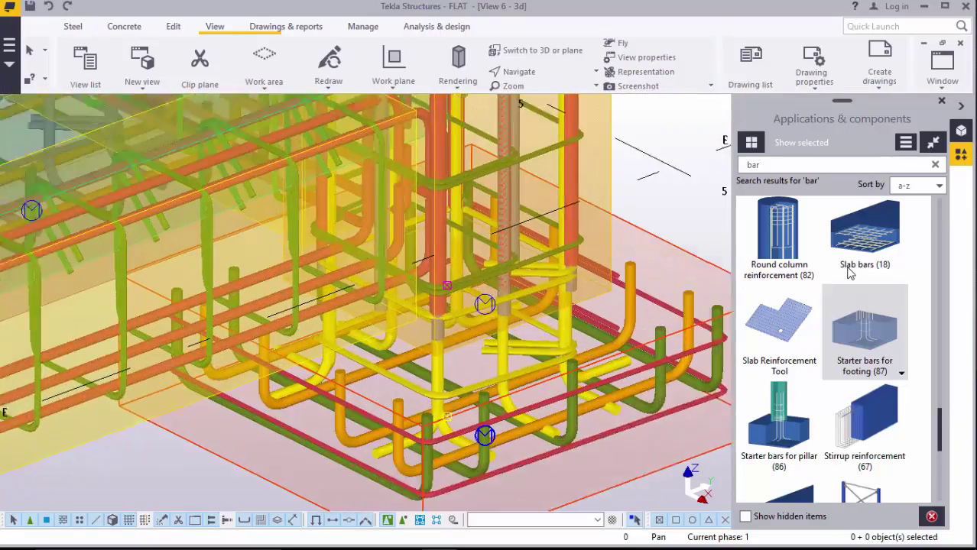
scroll(413, 343, down, 5)
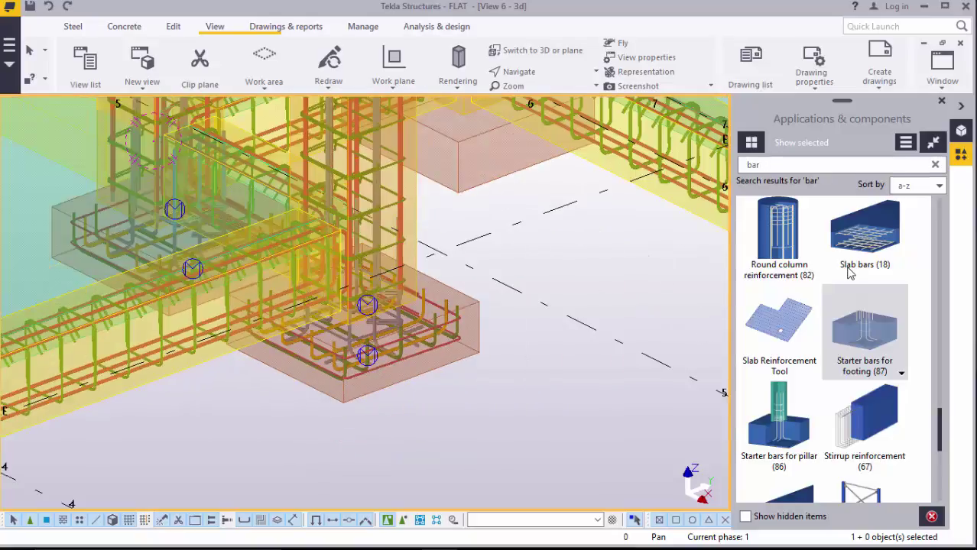
Apply Starter bars for footing (87) to the unreinforced pad footing at the corner where two beams meet near grid line 7, ending the command.
key(ctrl+f)
scroll(849, 273, down, 4)
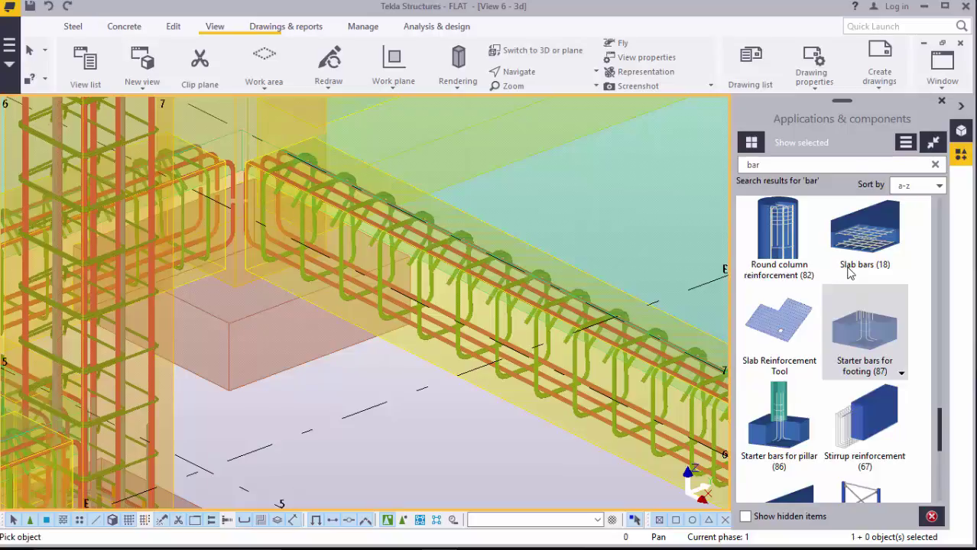
right_click(339, 151)
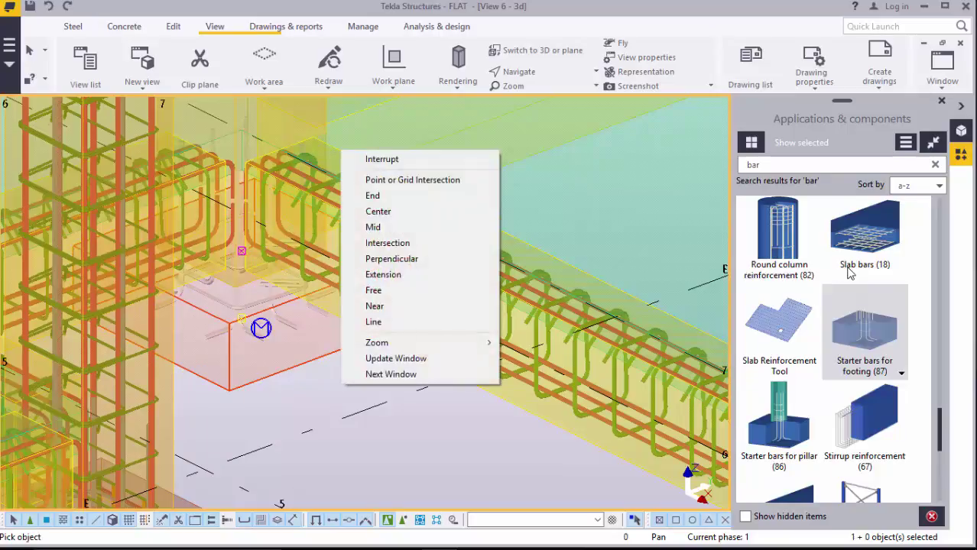
click(364, 159)
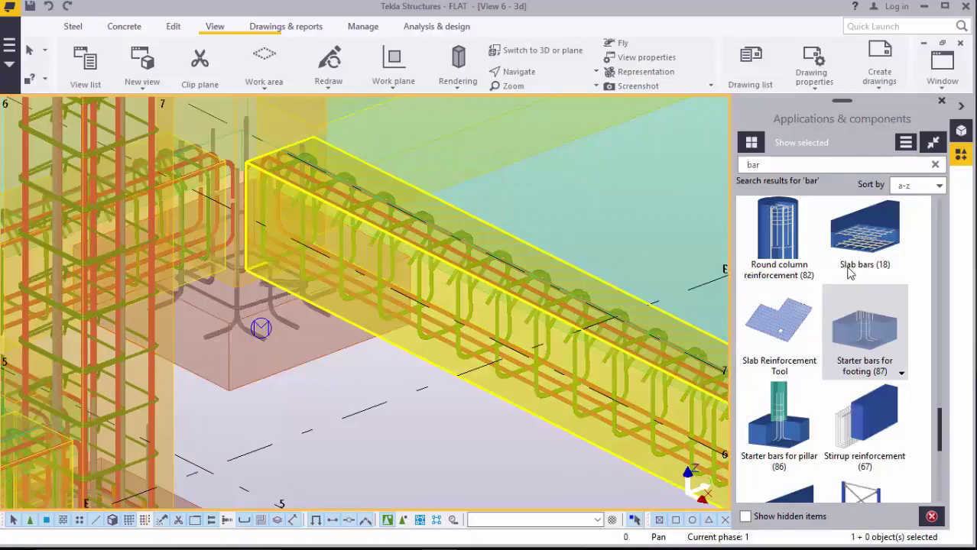
Apply Pad footing reinforcement (77) to the corner pad footing where the two beams meet near grid line 7, ending the command.
scroll(850, 273, down, 5)
scroll(850, 274, up, 3)
scroll(848, 274, up, 10)
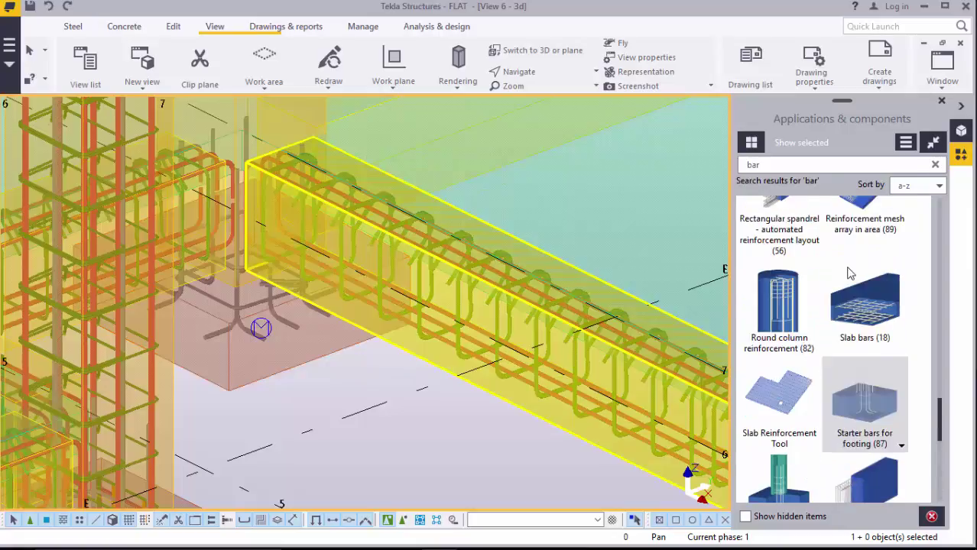
scroll(848, 273, up, 2)
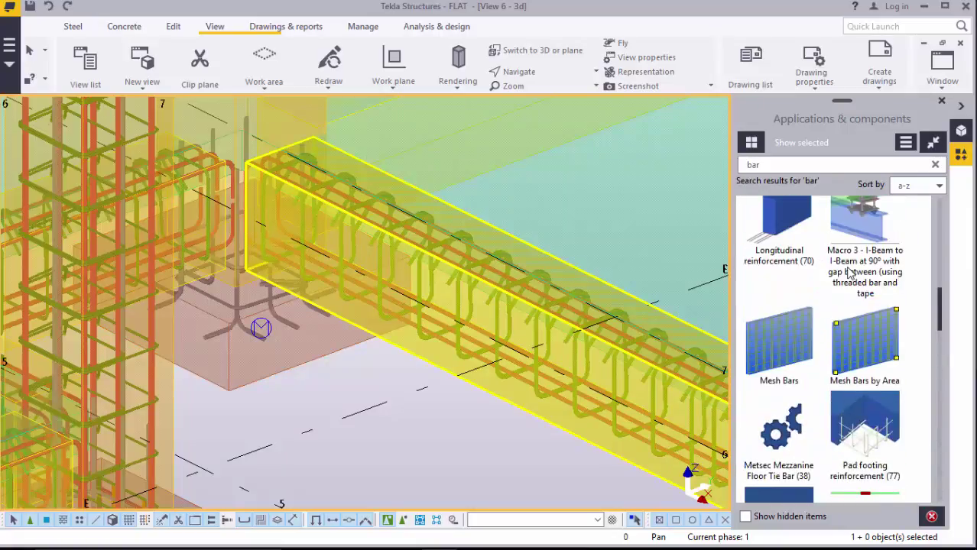
click(865, 435)
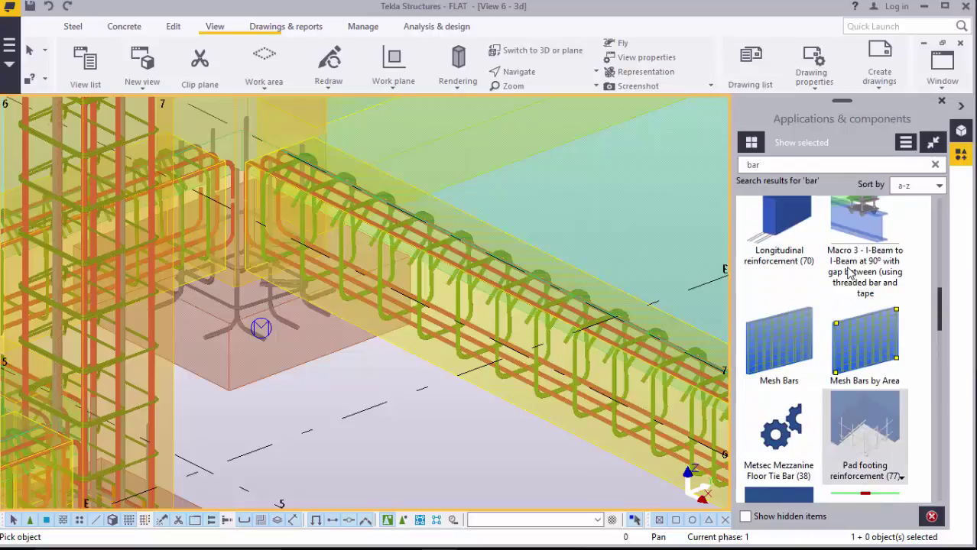
click(315, 354)
right_click(334, 391)
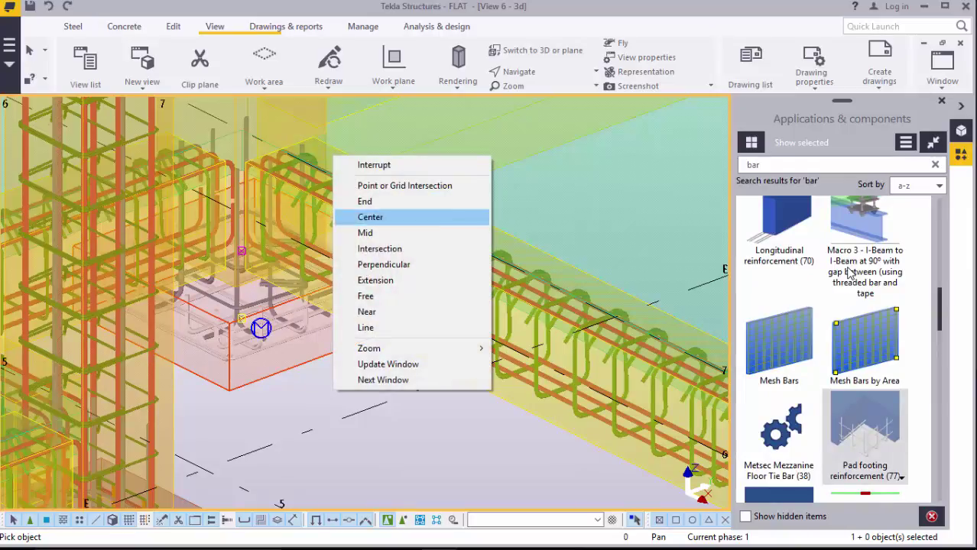
click(376, 165)
scroll(527, 326, down, 5)
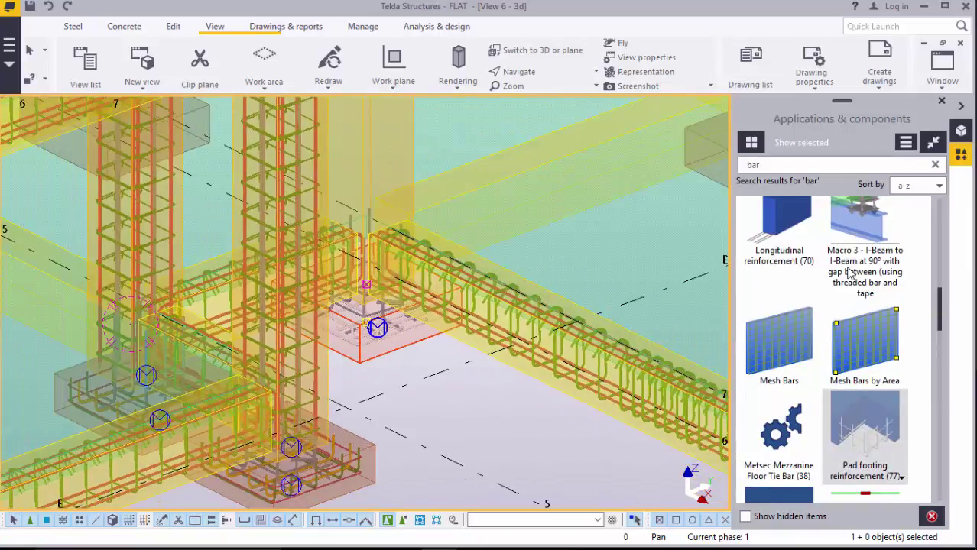
Search the component catalog for "col" and locate Columns - automated reinforcement layout (57).
key(BackSpace)
key(BackSpace)
key(BackSpace)
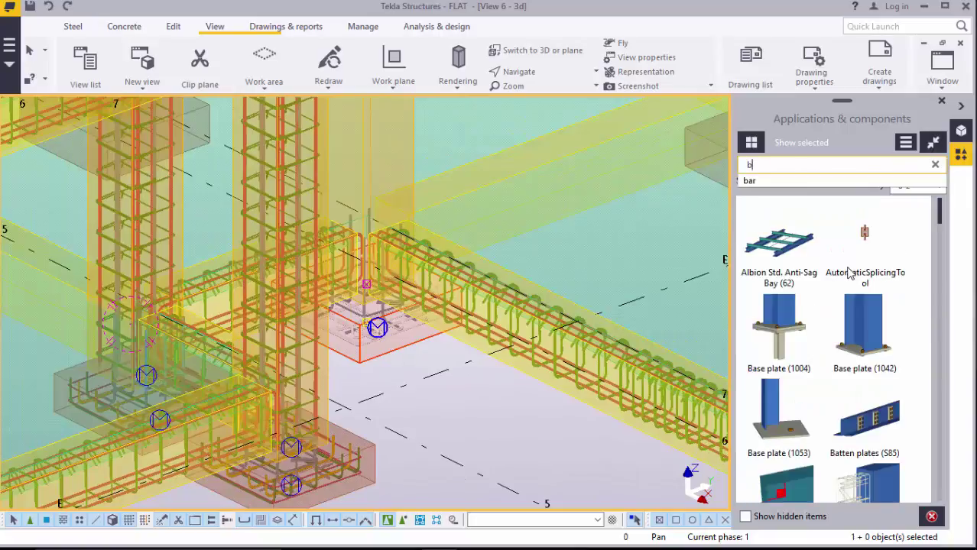
text(co)
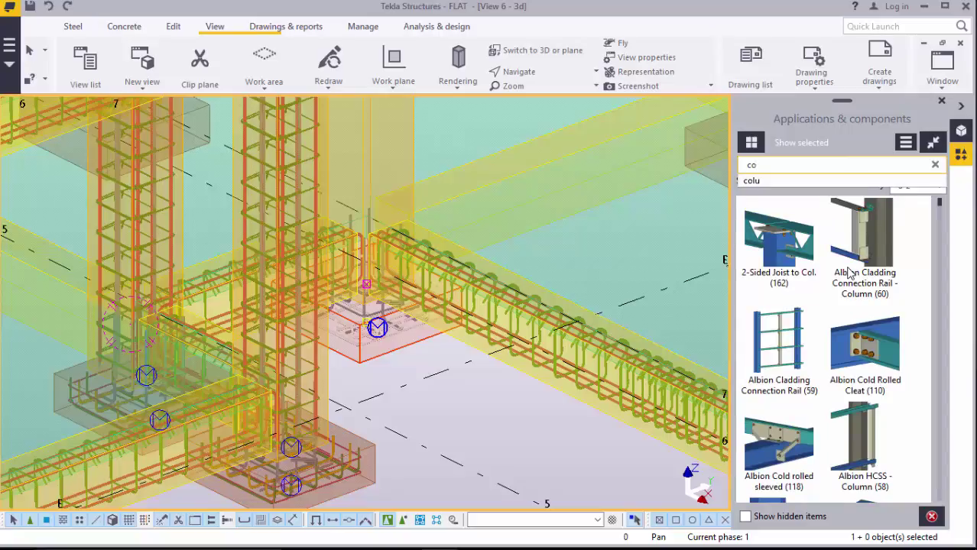
scroll(850, 274, down, 5)
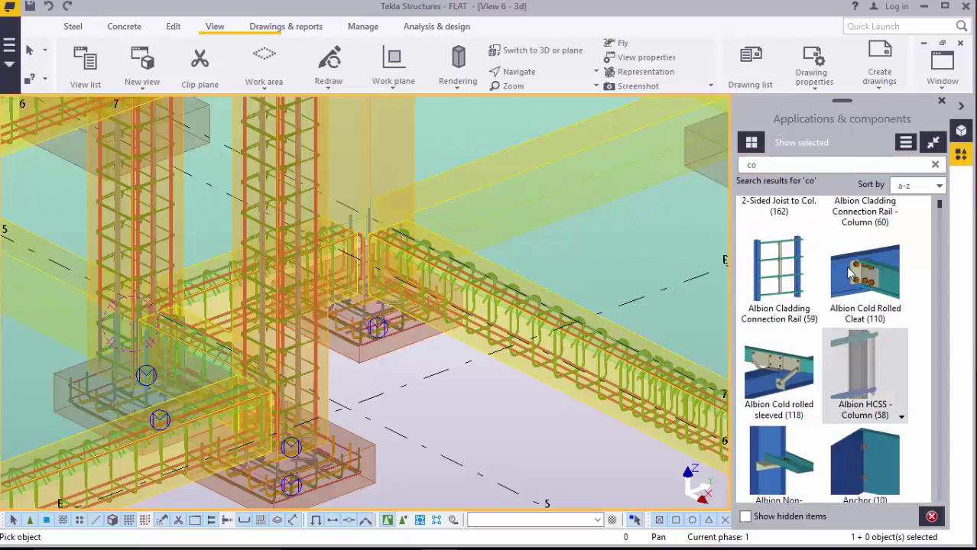
scroll(850, 274, down, 10)
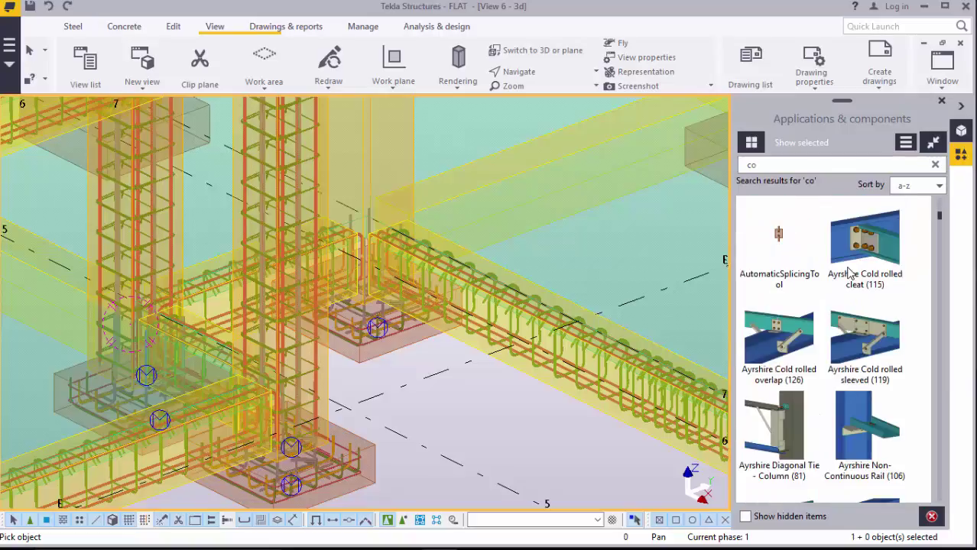
scroll(850, 274, down, 3)
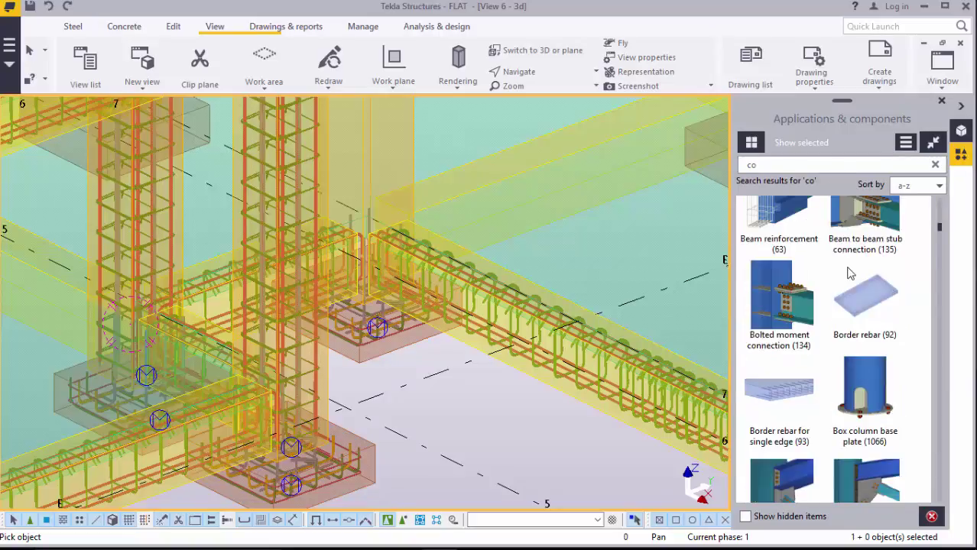
scroll(850, 273, down, 2)
key(ctrl+f)
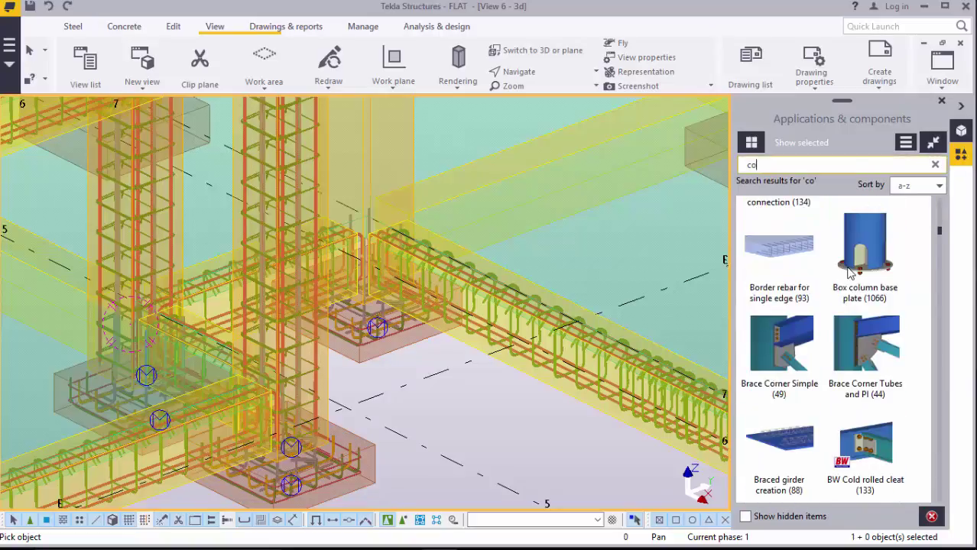
text(l)
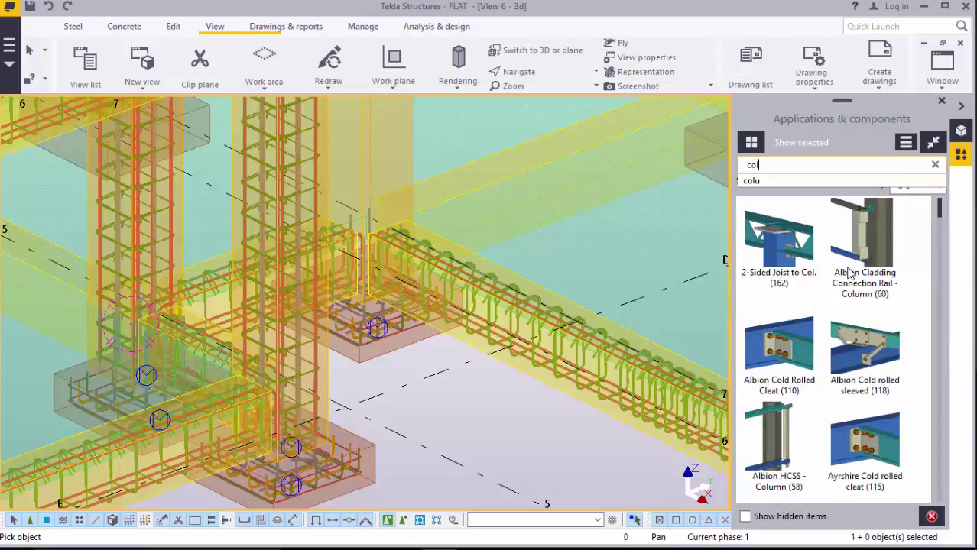
scroll(849, 274, down, 5)
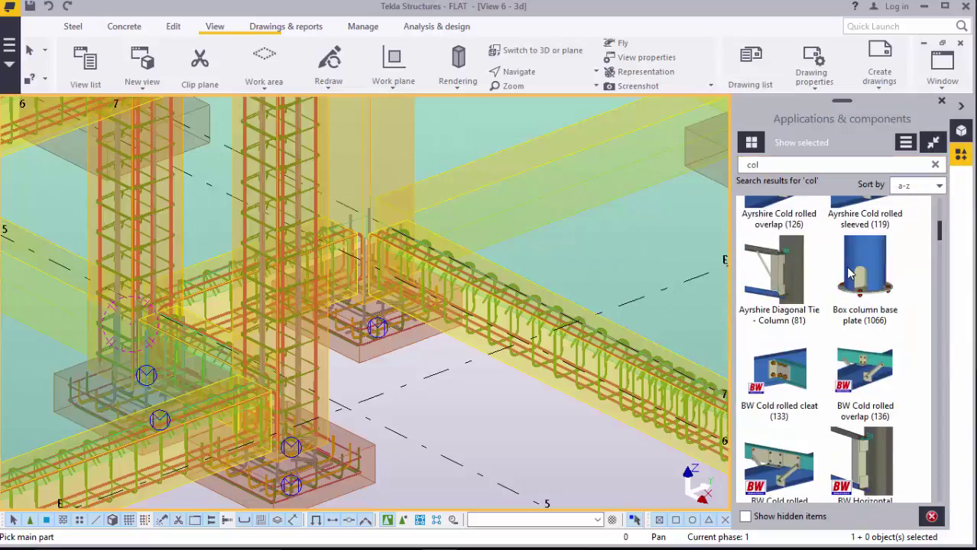
scroll(846, 270, down, 10)
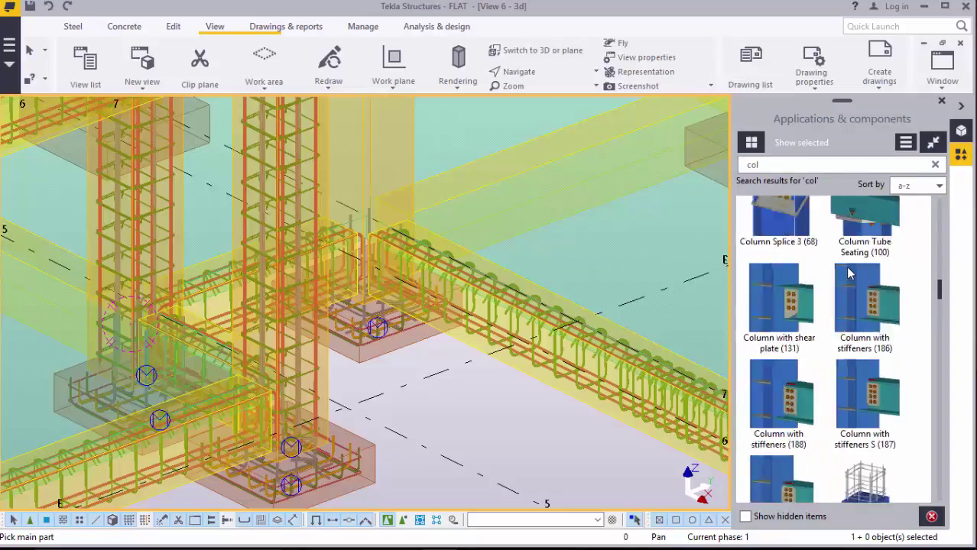
scroll(848, 273, down, 3)
scroll(848, 273, up, 3)
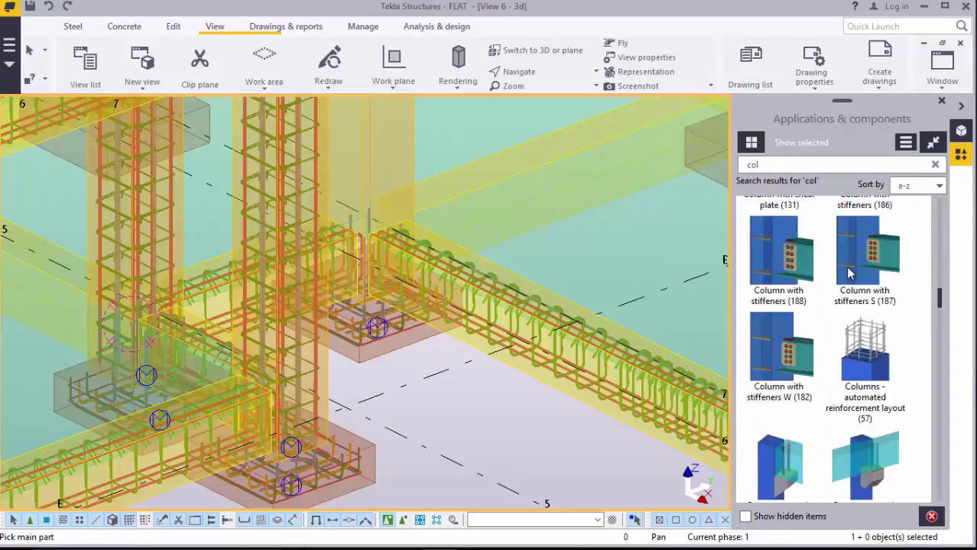
Apply Columns - automated reinforcement layout (57) to the column above the newly reinforced corner footing and end the command.
click(864, 361)
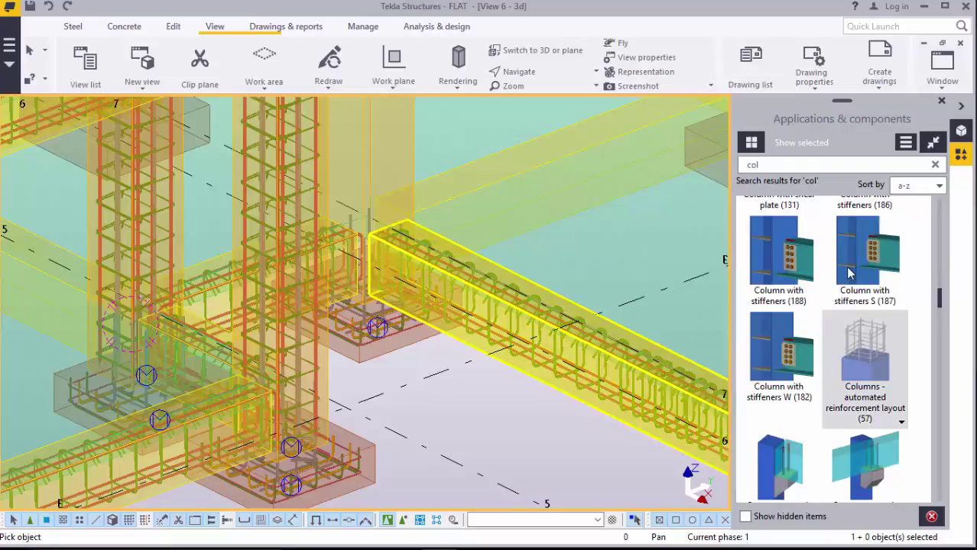
scroll(389, 353, up, 2)
scroll(423, 273, down, 1)
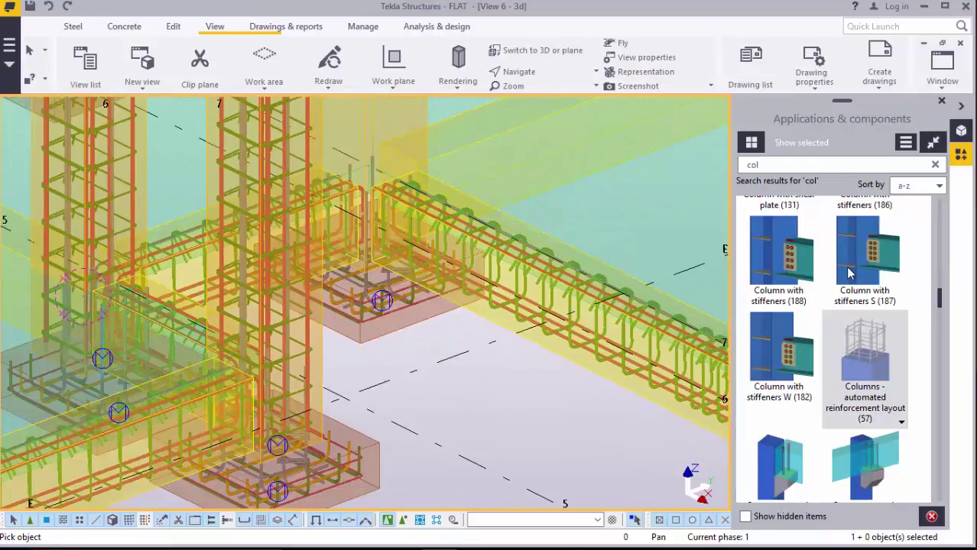
click(390, 142)
scroll(405, 271, down, 2)
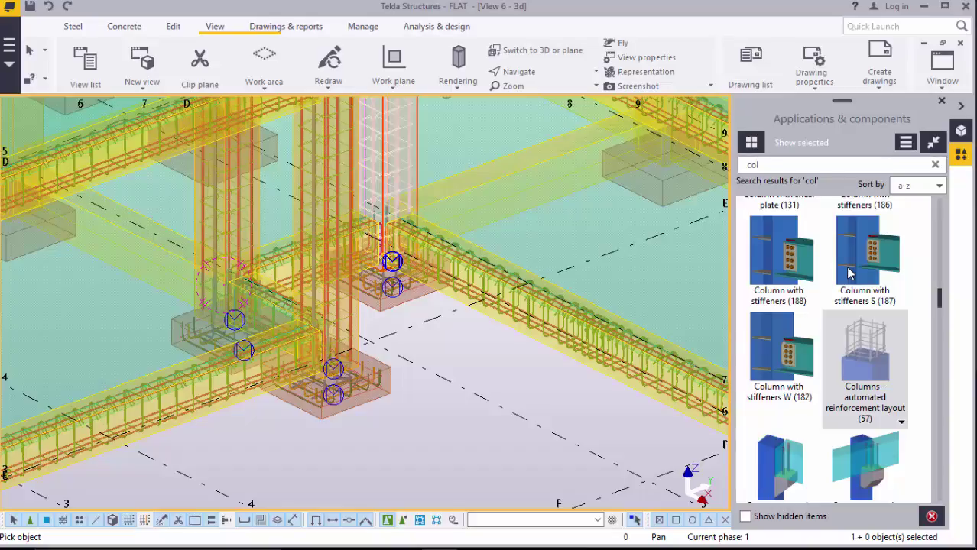
right_click(448, 113)
click(489, 120)
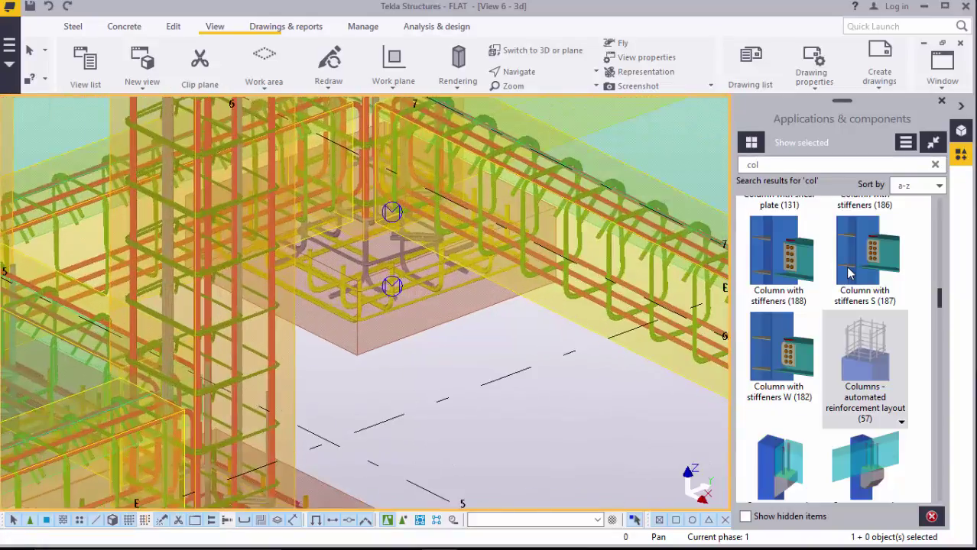
Close the component catalog, set a view point on the corner footing and examine its reinforcement from another angle.
click(942, 100)
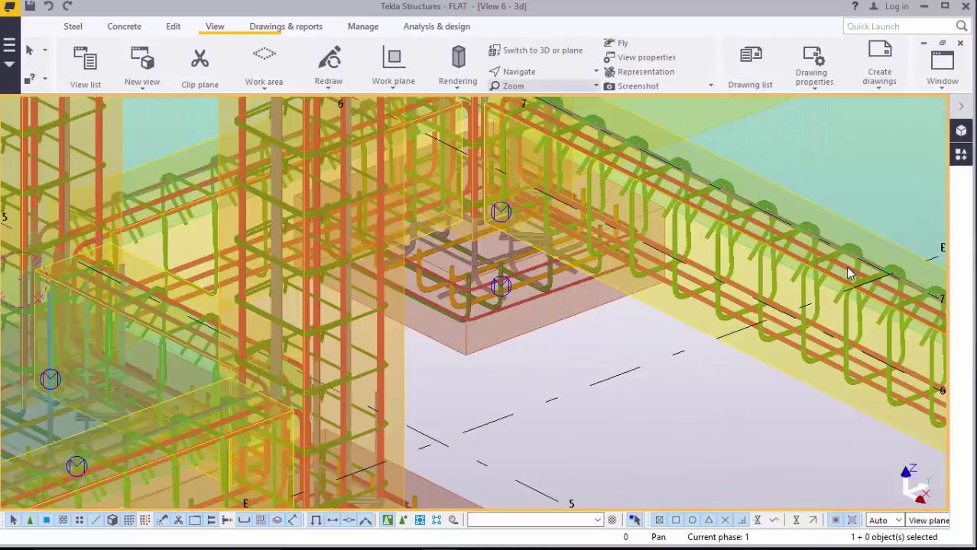
click(527, 73)
click(532, 90)
click(552, 290)
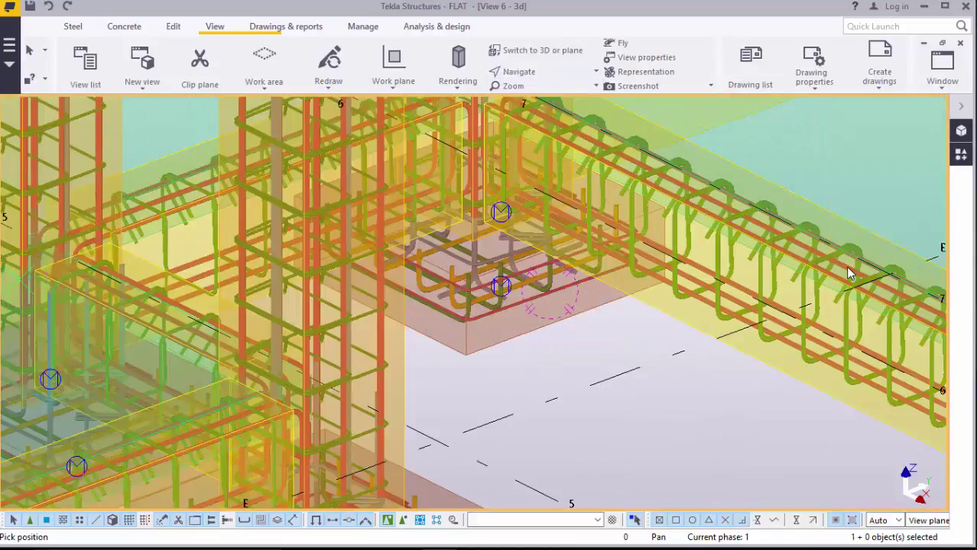
drag(552, 291, 519, 222)
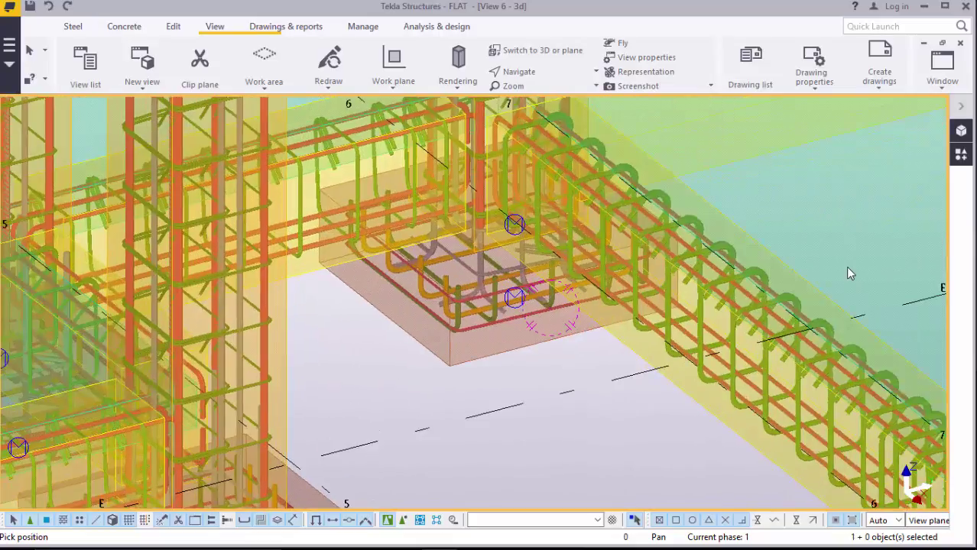
right_click(848, 273)
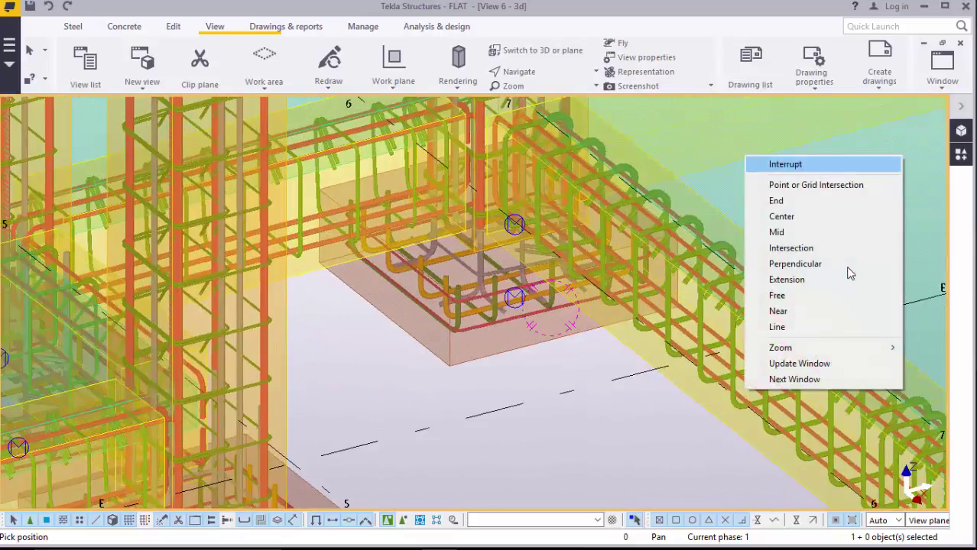
click(785, 164)
scroll(425, 254, up, 5)
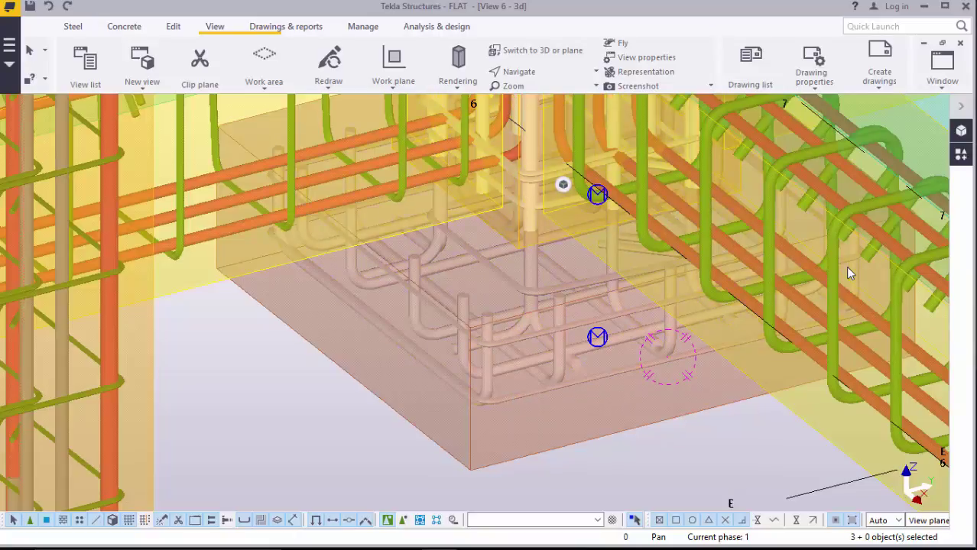
Copy the three selected reinforcement components from the corner footing's lower corner to the matching corner of the pad footing near grid lines 6 and F.
right_click(262, 389)
click(300, 115)
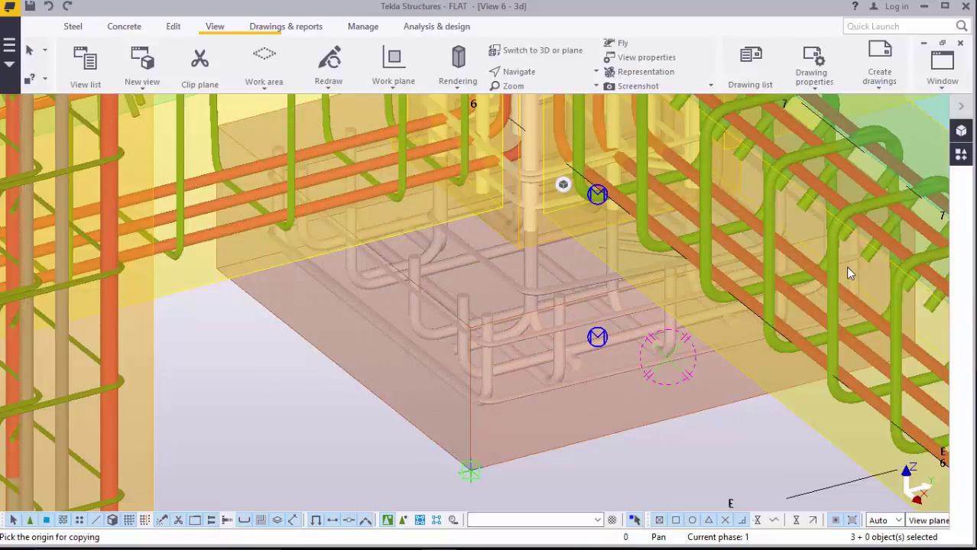
click(845, 266)
scroll(845, 266, down, 5)
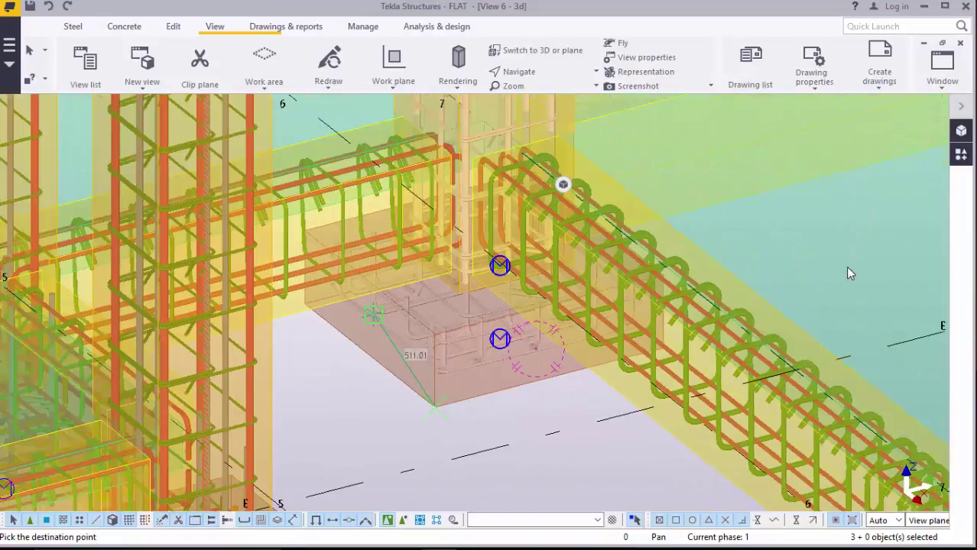
scroll(845, 266, down, 5)
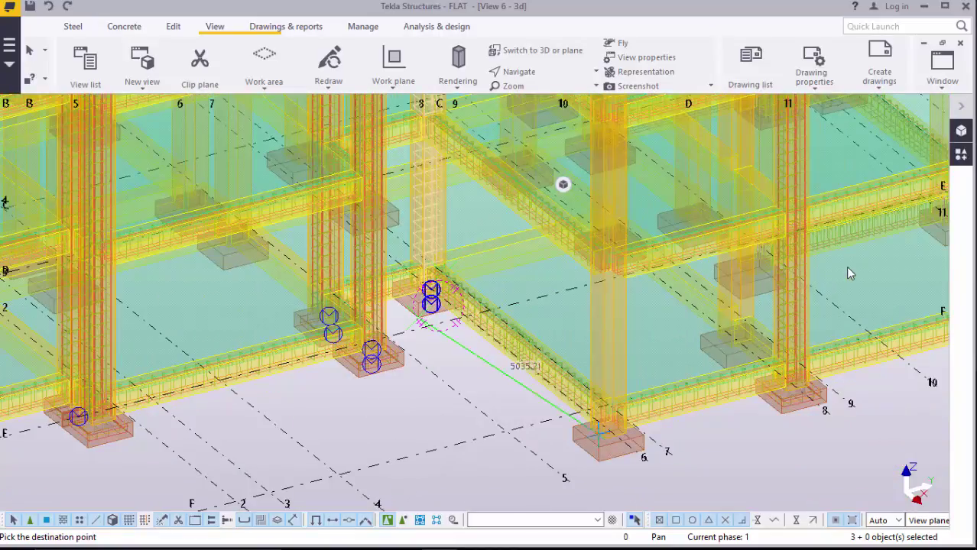
scroll(848, 274, up, 8)
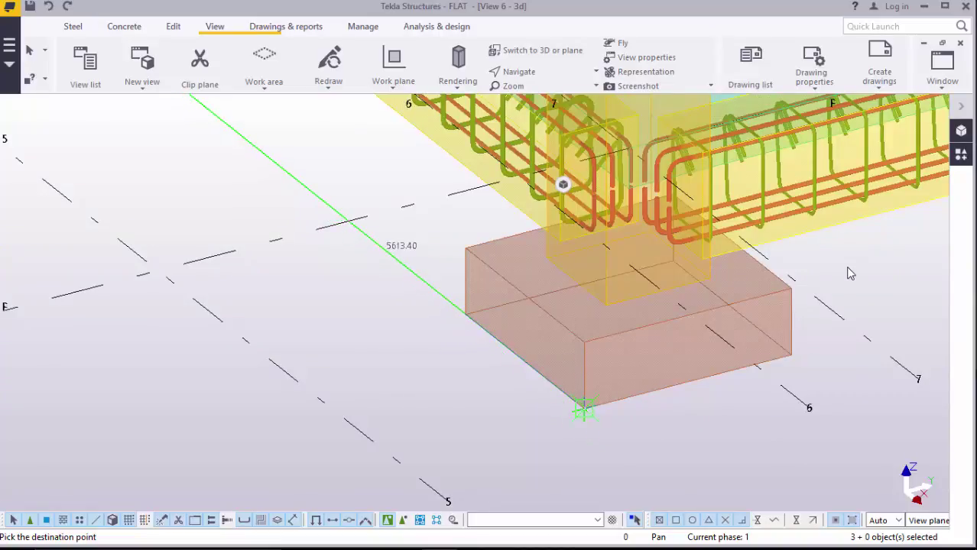
Copy the same reinforcement to the matching lower corner of the inner pad footing behind the grid F beam, near grid lines 8 and 9.
scroll(848, 273, down, 6)
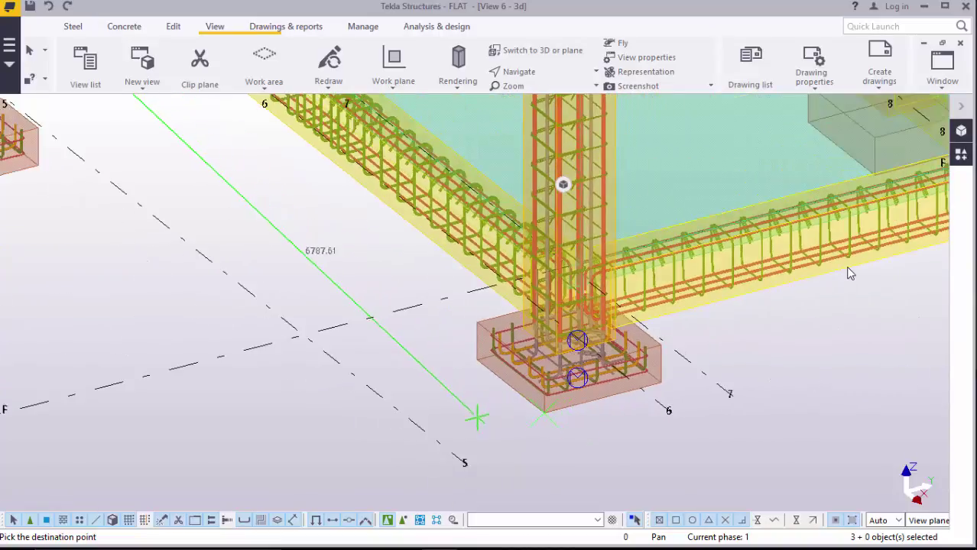
scroll(435, 410, down, 3)
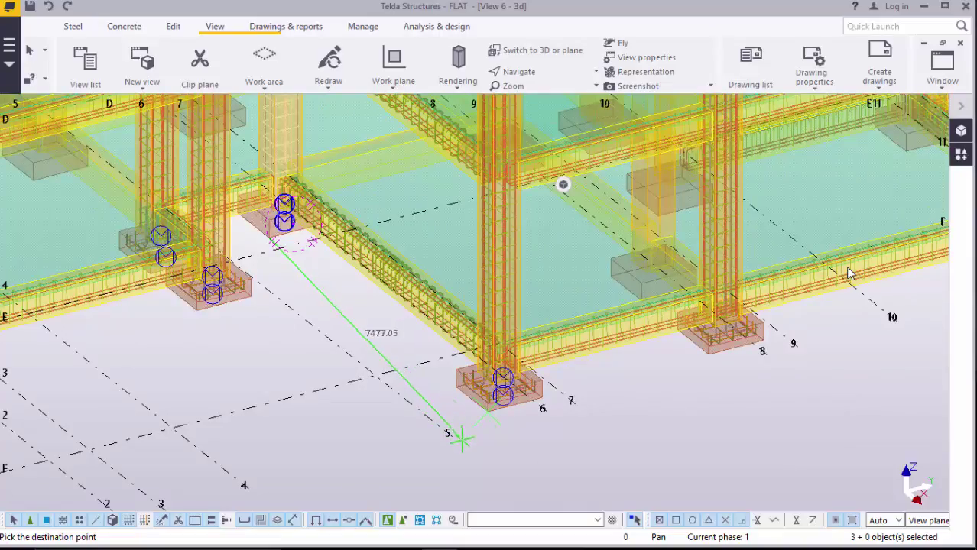
scroll(646, 309, up, 5)
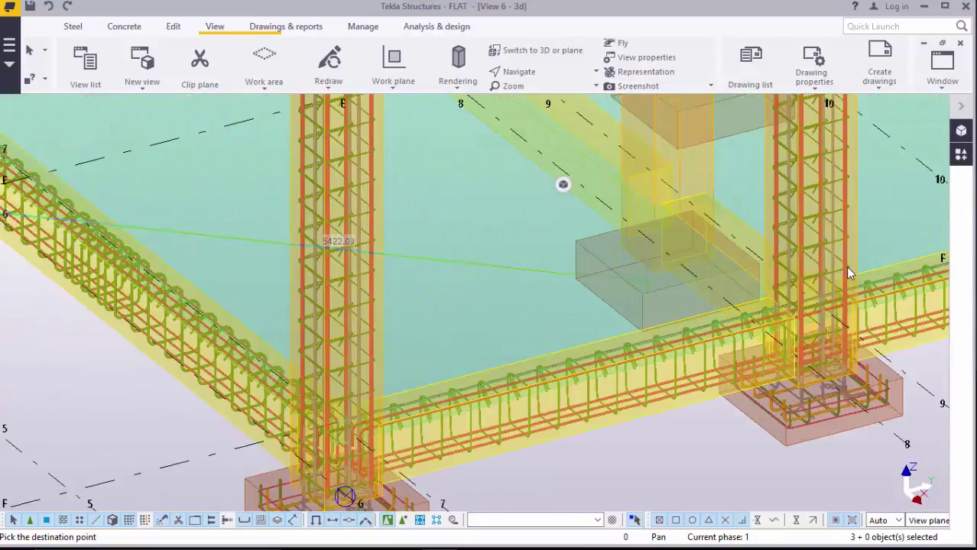
scroll(645, 310, up, 4)
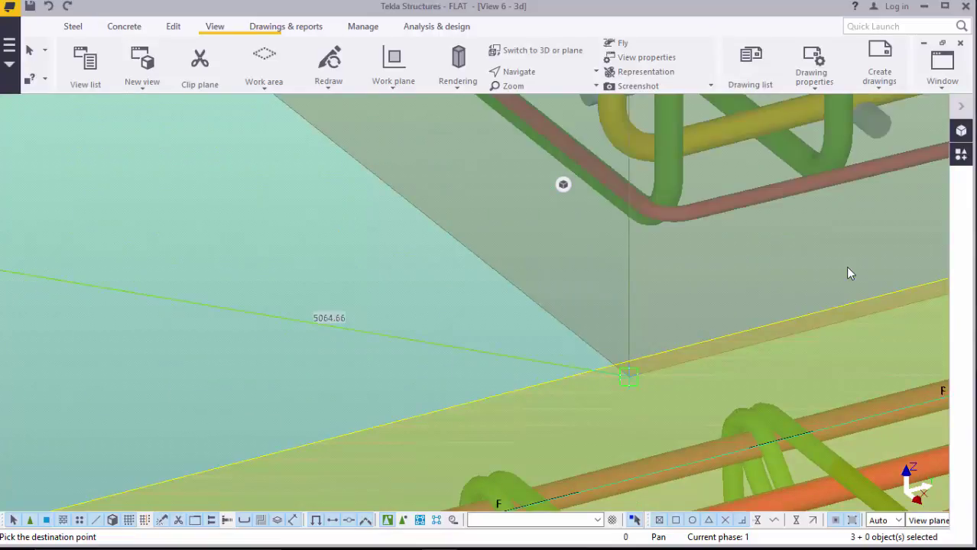
scroll(548, 357, down, 2)
scroll(848, 272, down, 10)
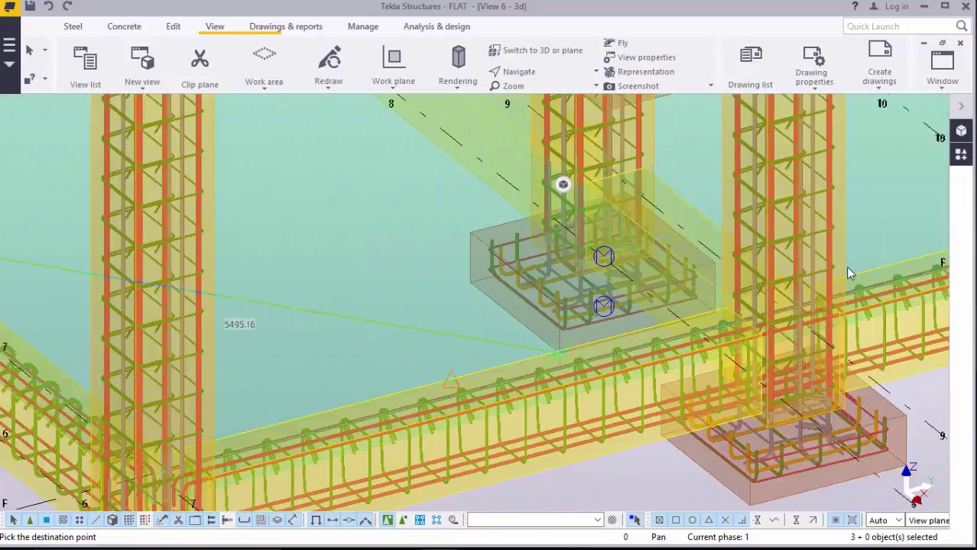
Look over the remaining inner pad footings near grid lines 9 to 11 for a lower corner to use as the copy destination.
scroll(848, 273, down, 6)
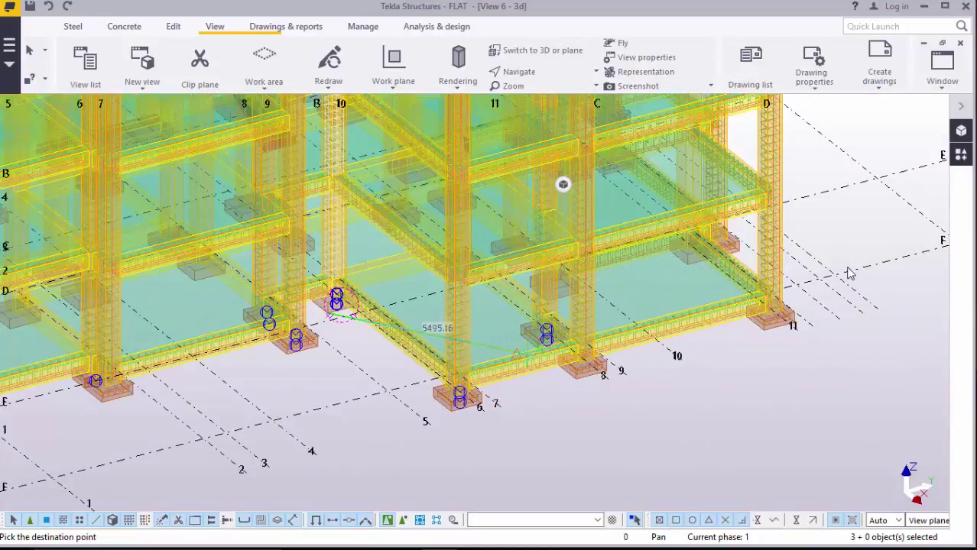
scroll(848, 273, up, 8)
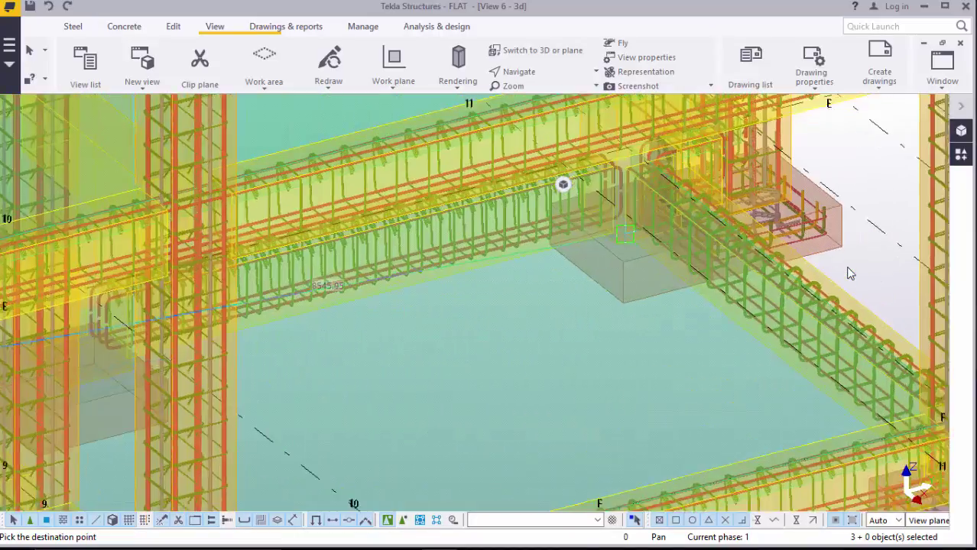
scroll(848, 272, up, 8)
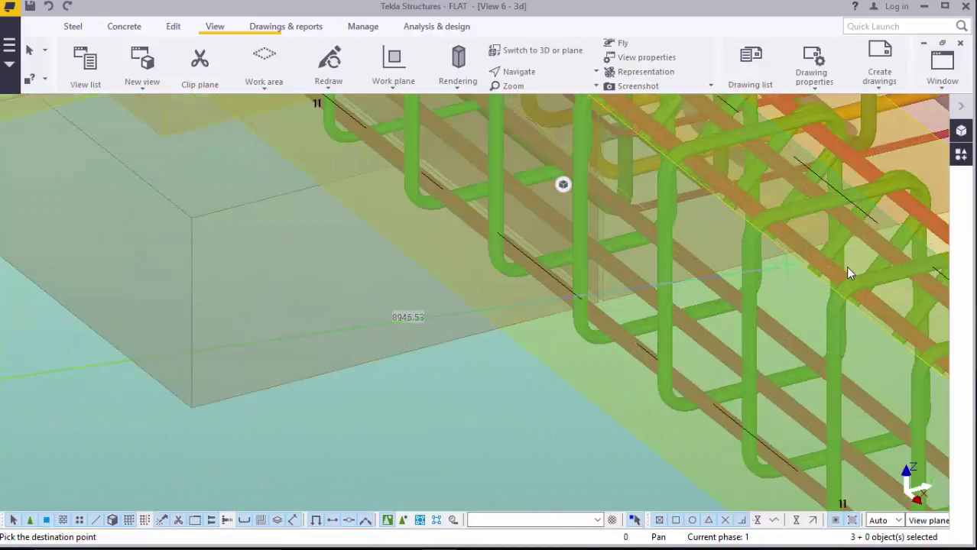
scroll(847, 268, up, 8)
scroll(848, 268, down, 6)
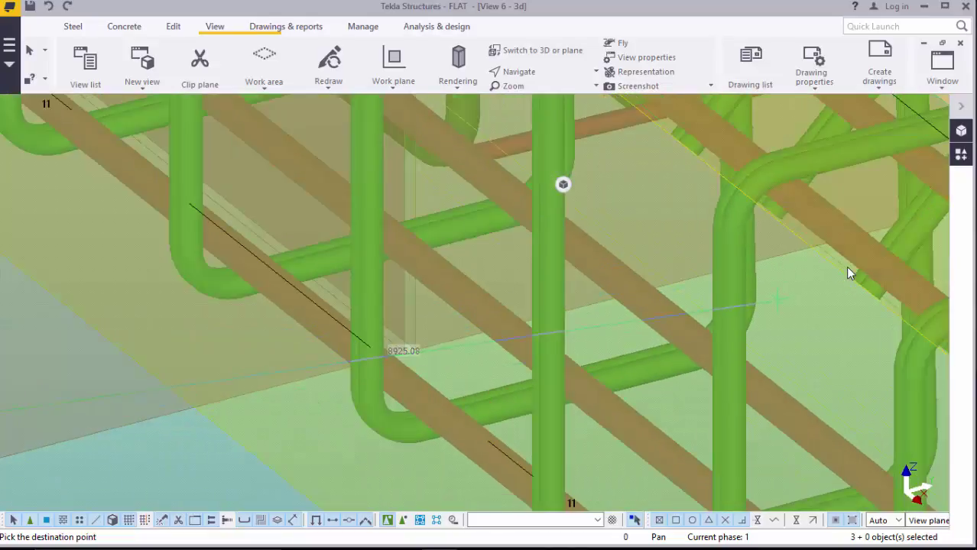
scroll(848, 272, down, 8)
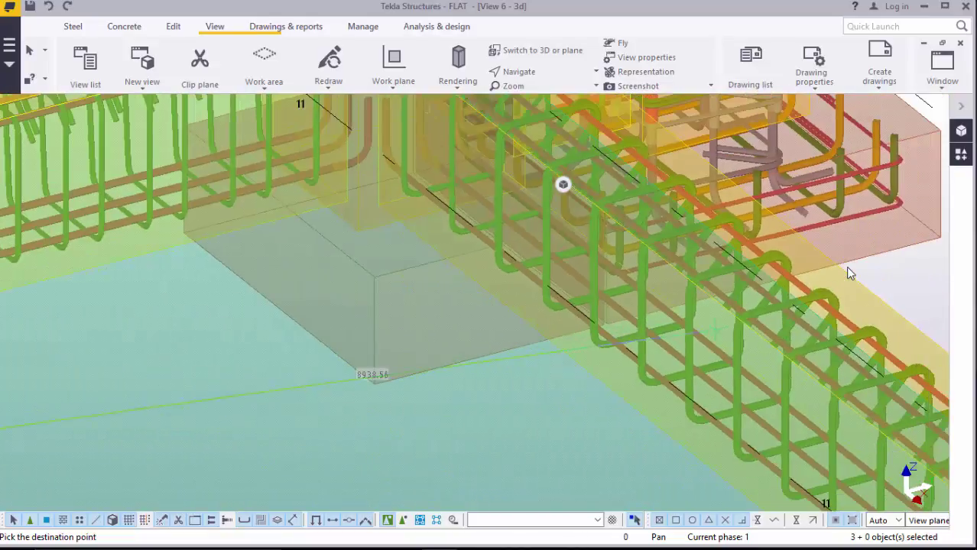
scroll(848, 273, down, 8)
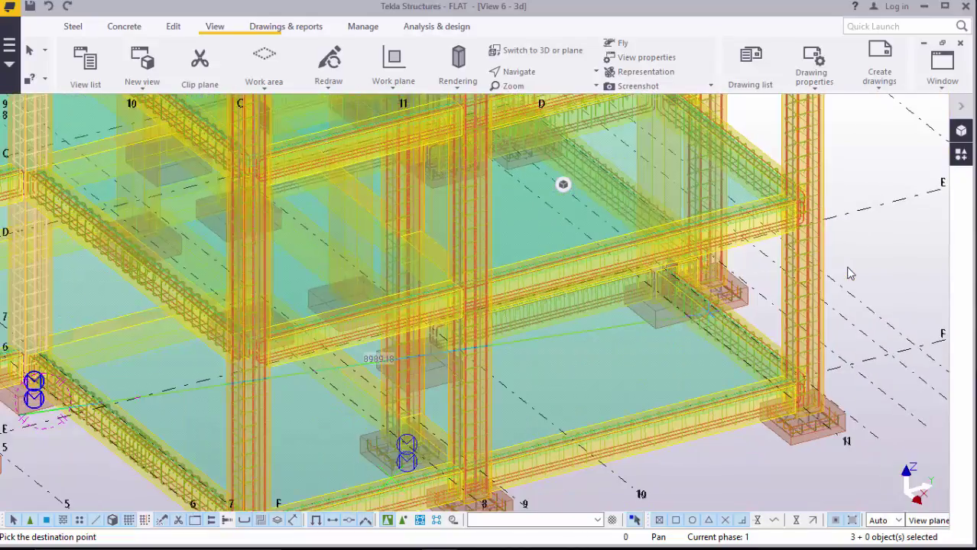
scroll(849, 272, up, 10)
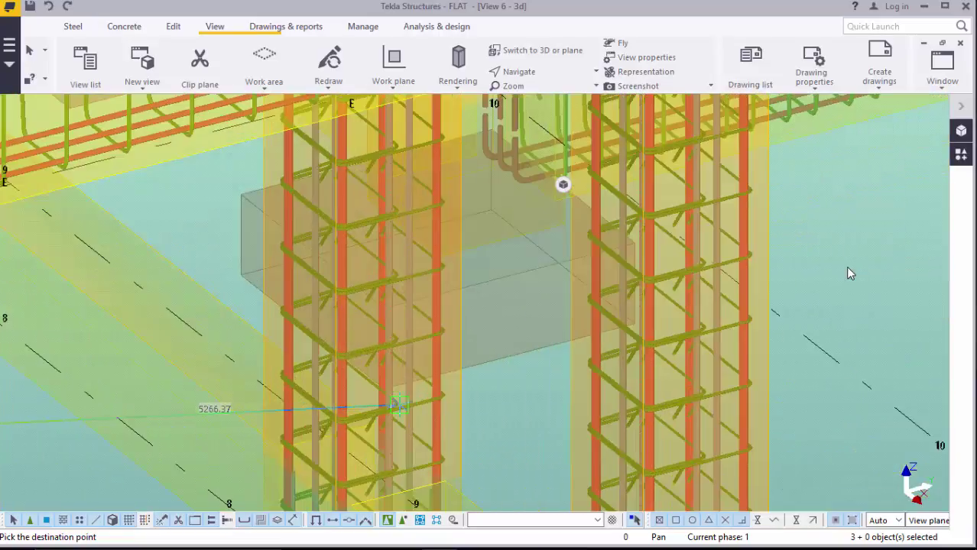
scroll(848, 273, up, 10)
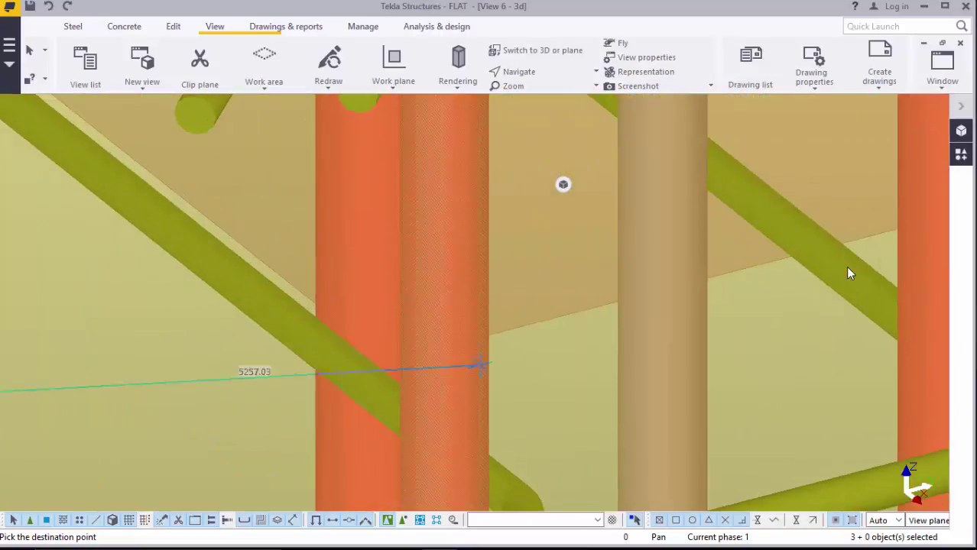
scroll(849, 273, down, 2)
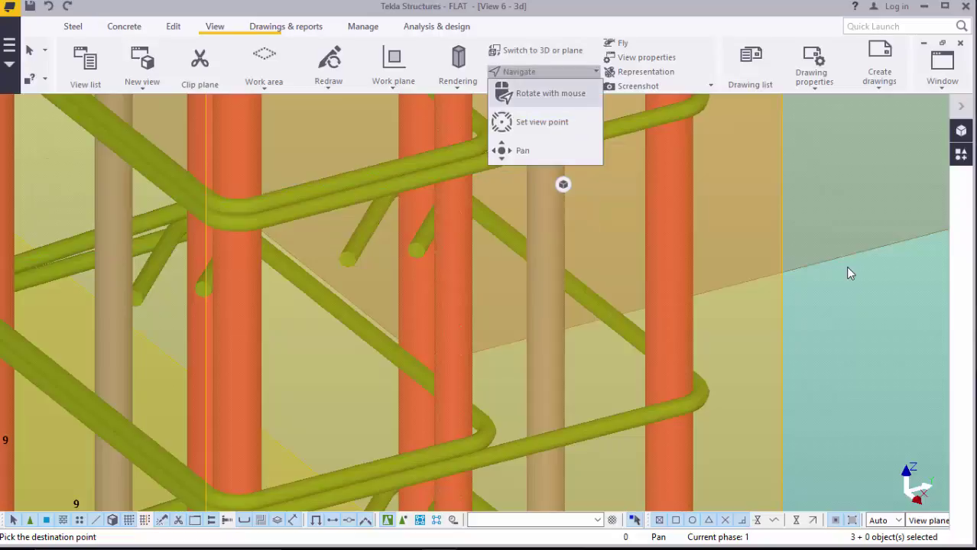
Set a view point on the column near grid line 9, rotate the view and copy the reinforcement to the lower corner of the footing behind it.
click(541, 123)
drag(421, 342, 587, 327)
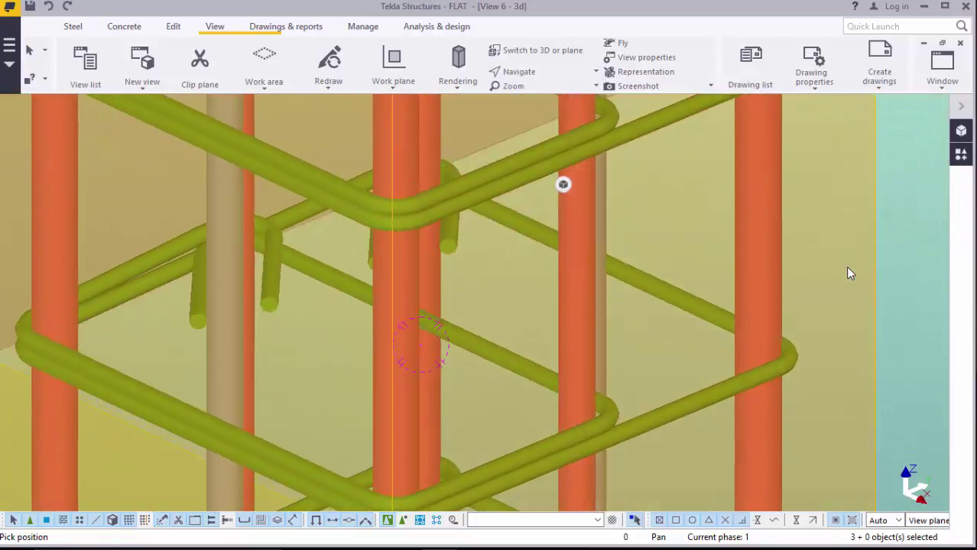
scroll(588, 327, down, 3)
scroll(618, 318, down, 2)
right_click(261, 163)
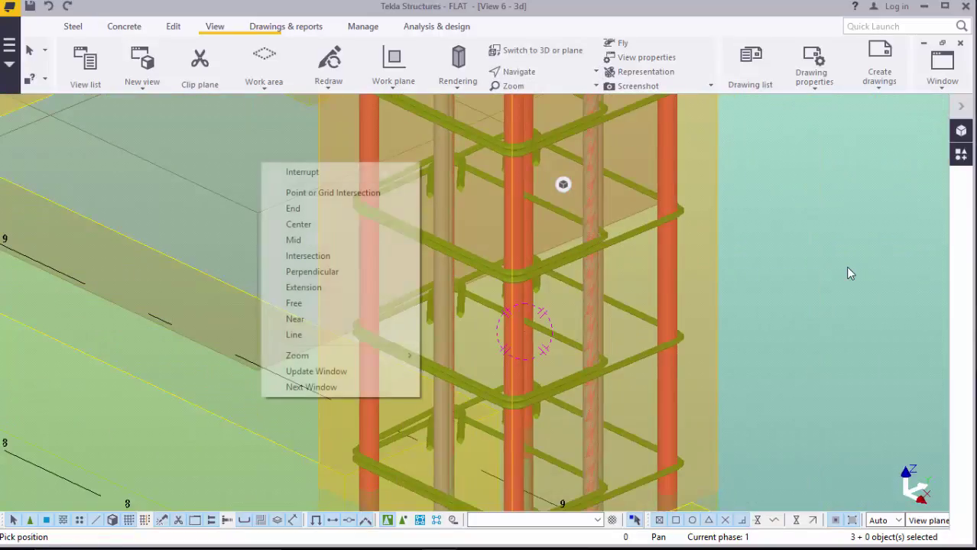
key(Escape)
scroll(849, 273, up, 5)
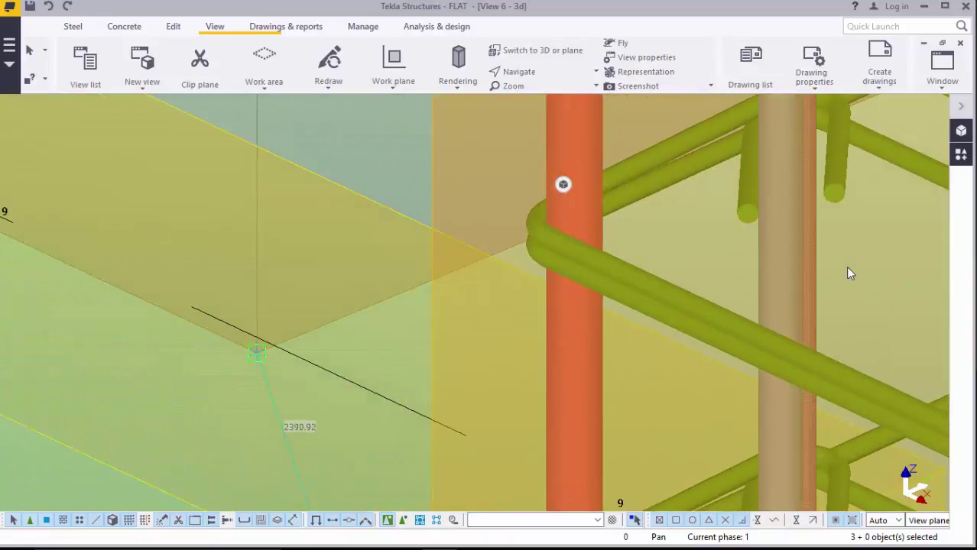
scroll(846, 273, down, 5)
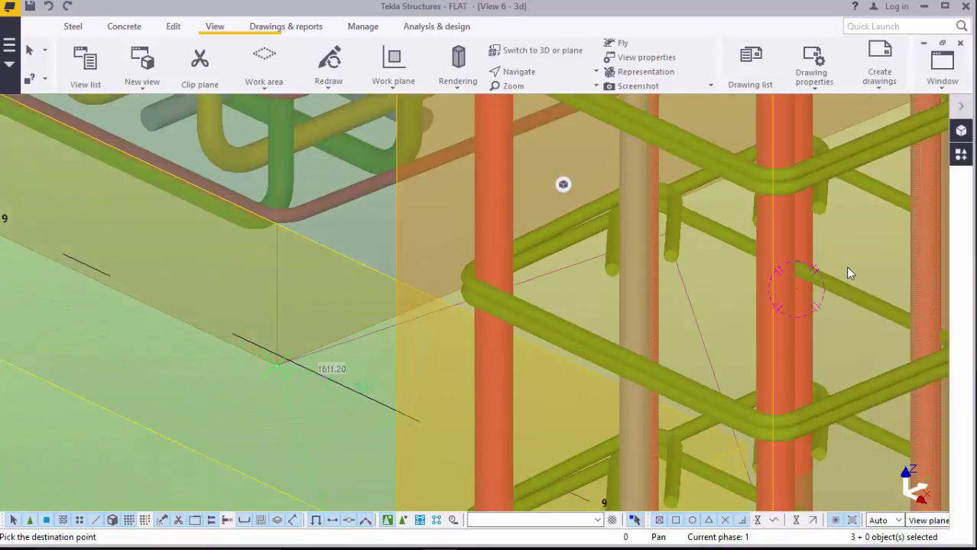
Copy the reinforcement to the lower corners of the pad footings along grid line 8, one near grid line E and one near D.
scroll(848, 273, down, 6)
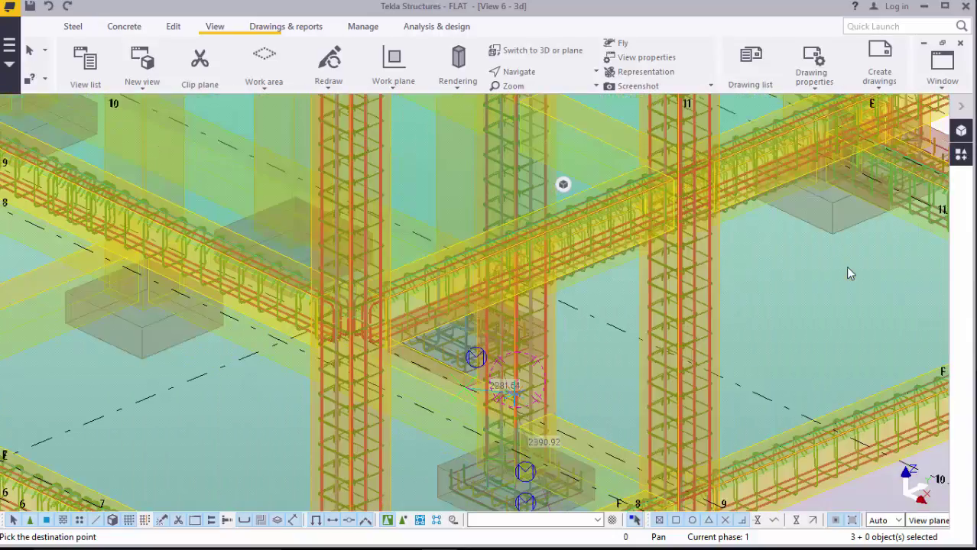
scroll(848, 272, up, 8)
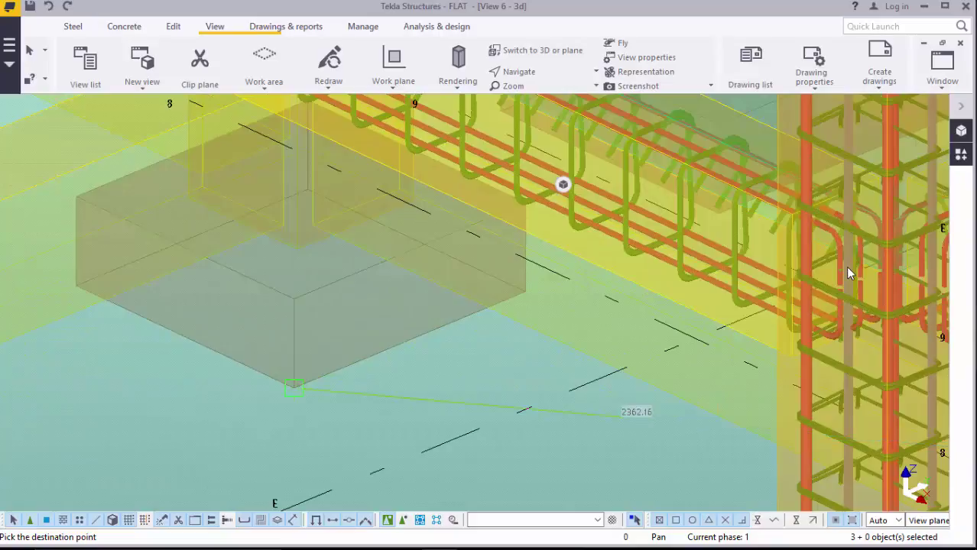
click(294, 388)
scroll(848, 273, down, 7)
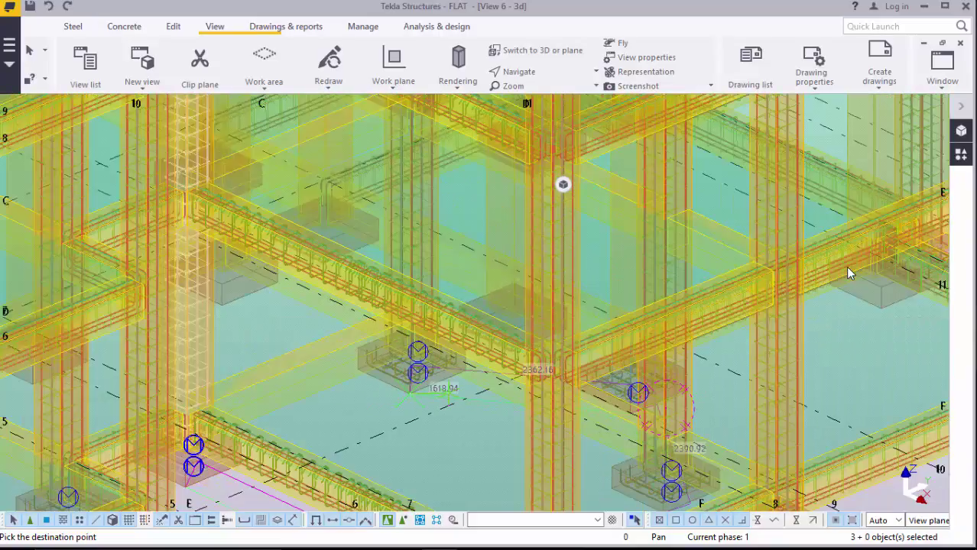
scroll(848, 272, up, 8)
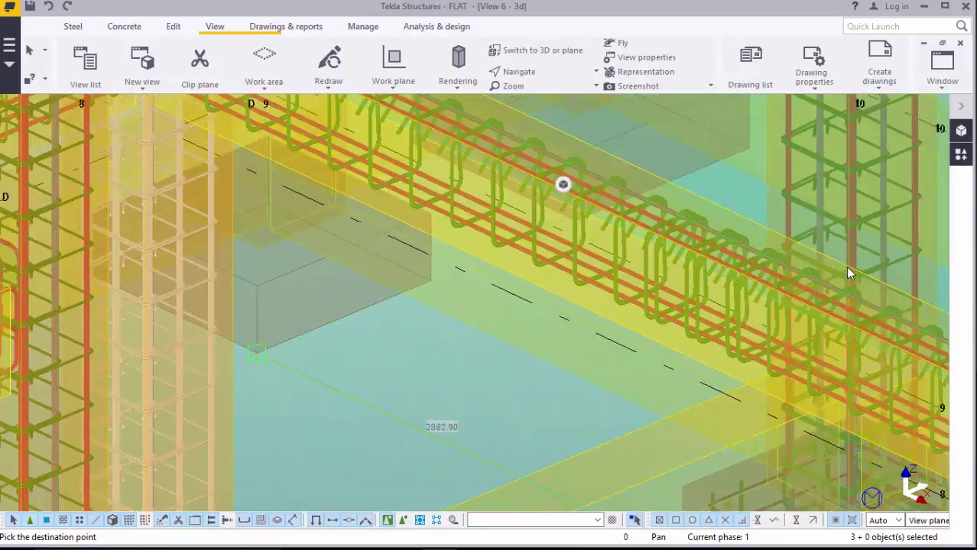
scroll(848, 273, down, 6)
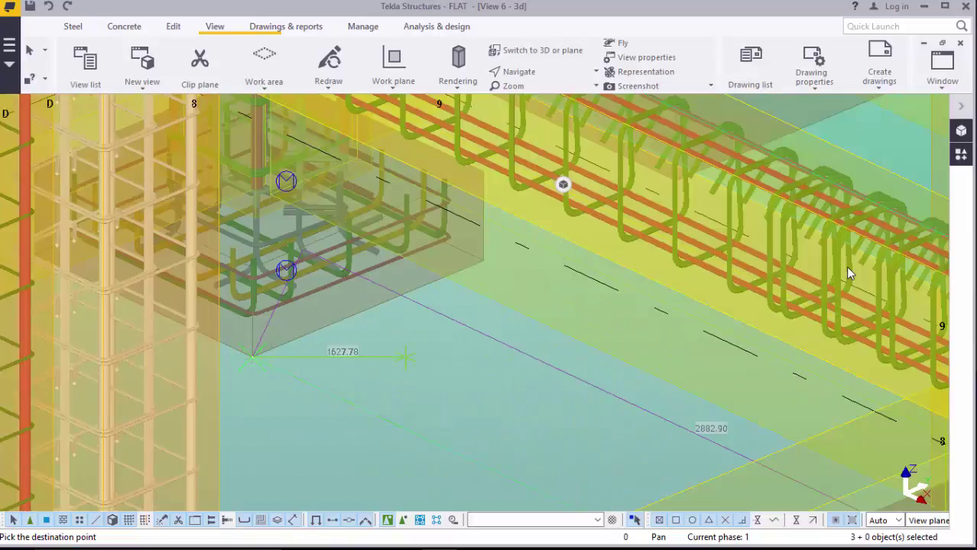
Copy the reinforcement to the footing behind the beam near grid lines 6 and 7 and to the footing near grid lines D and 5.
scroll(848, 272, down, 2)
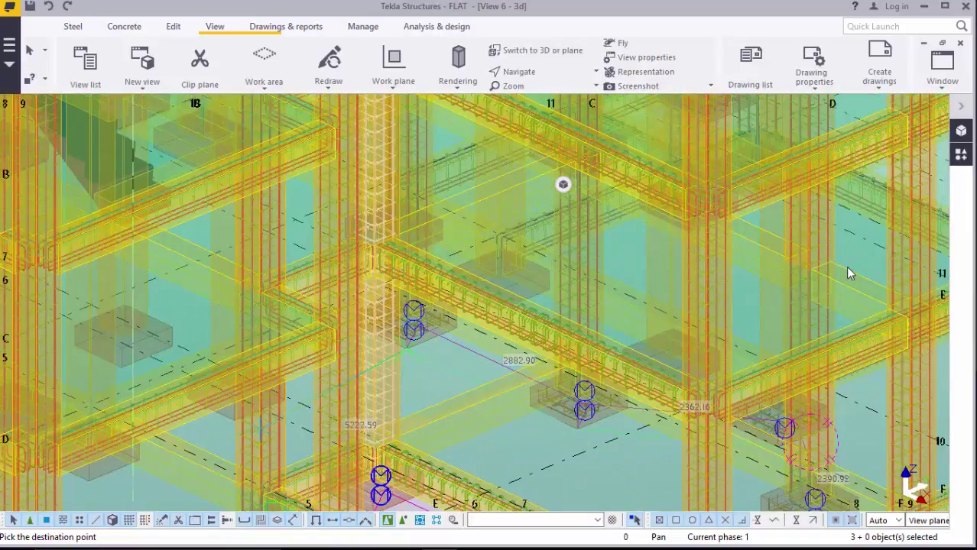
scroll(848, 273, up, 6)
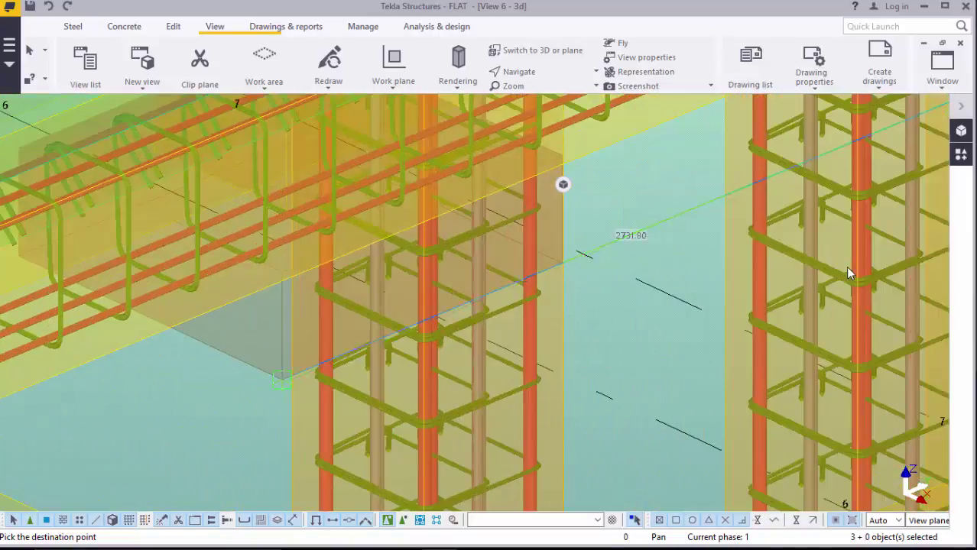
scroll(848, 273, up, 2)
scroll(848, 273, down, 4)
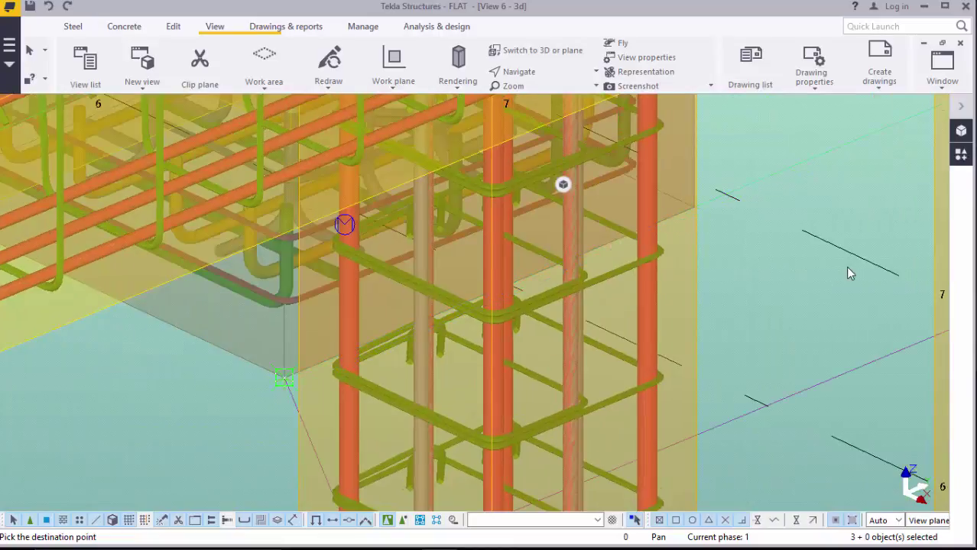
scroll(848, 273, up, 2)
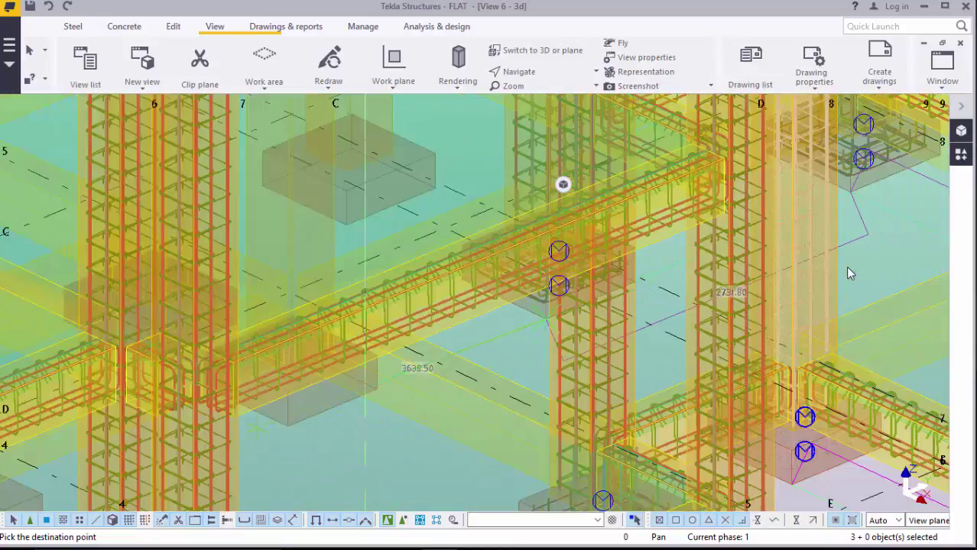
scroll(848, 273, up, 4)
scroll(848, 272, down, 4)
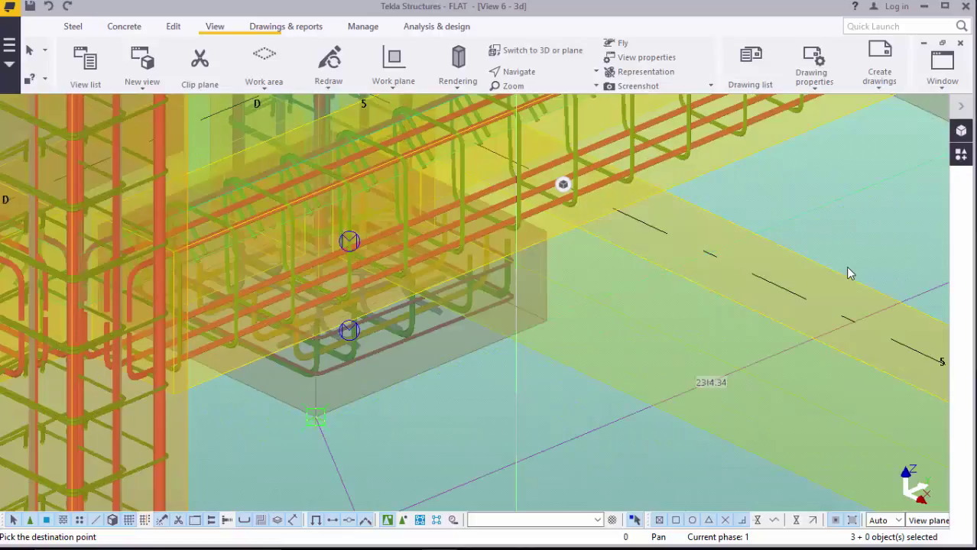
Copy the reinforcement to the lower corners of the footing between grid lines 3 and 4 near D and the next footing along grid line D.
scroll(849, 273, down, 3)
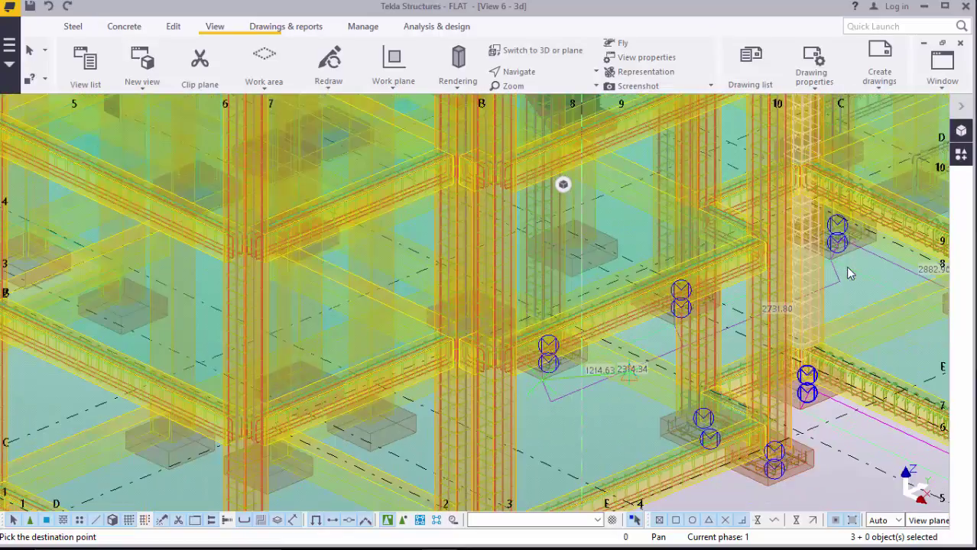
scroll(848, 272, up, 2)
scroll(846, 267, up, 5)
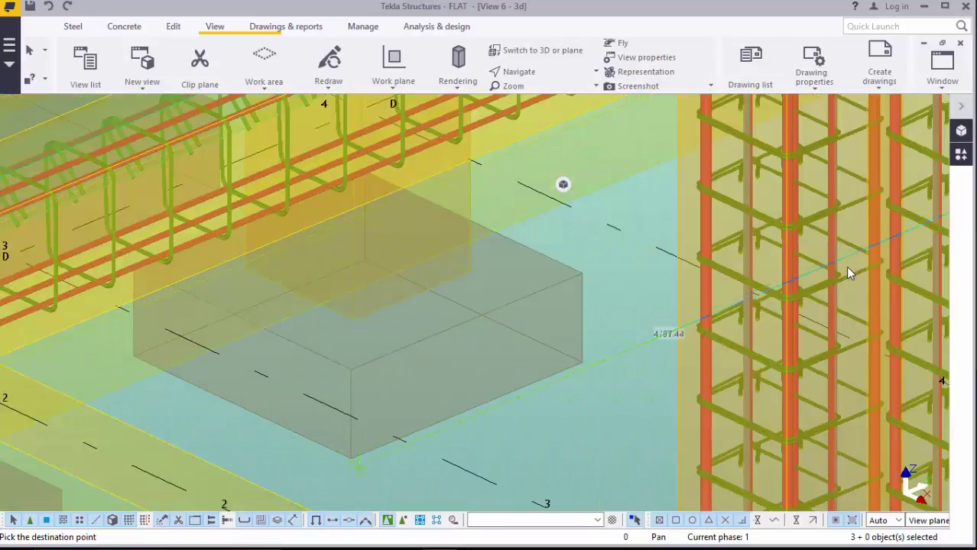
scroll(848, 273, down, 6)
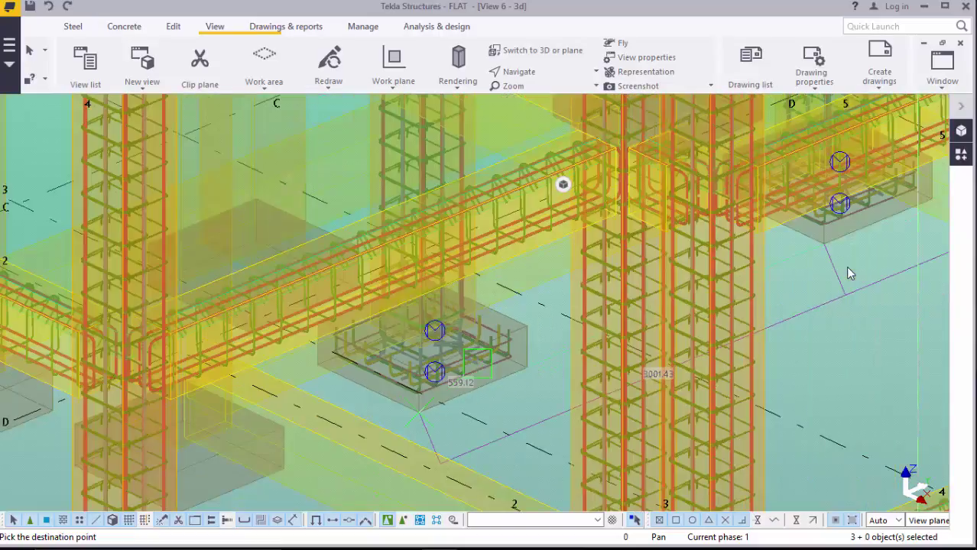
scroll(848, 274, up, 5)
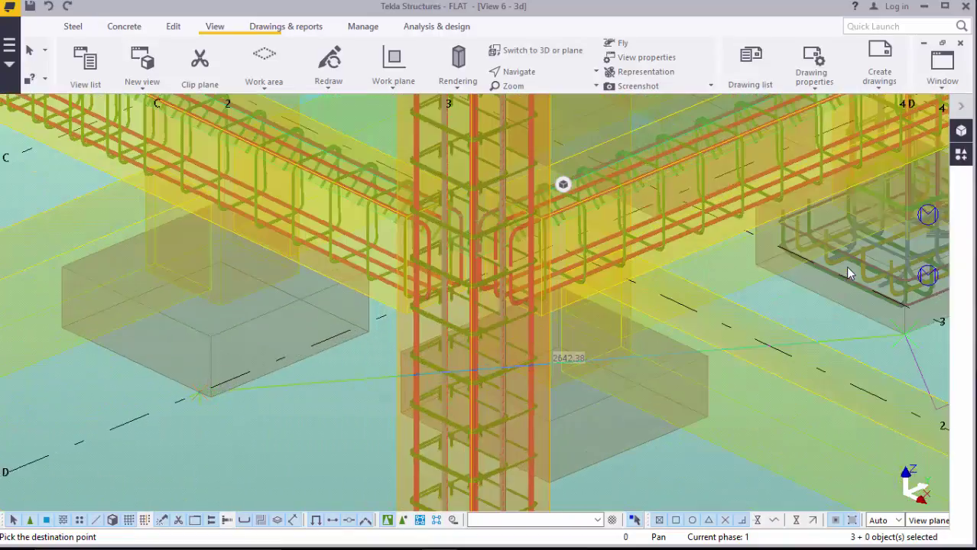
click(221, 403)
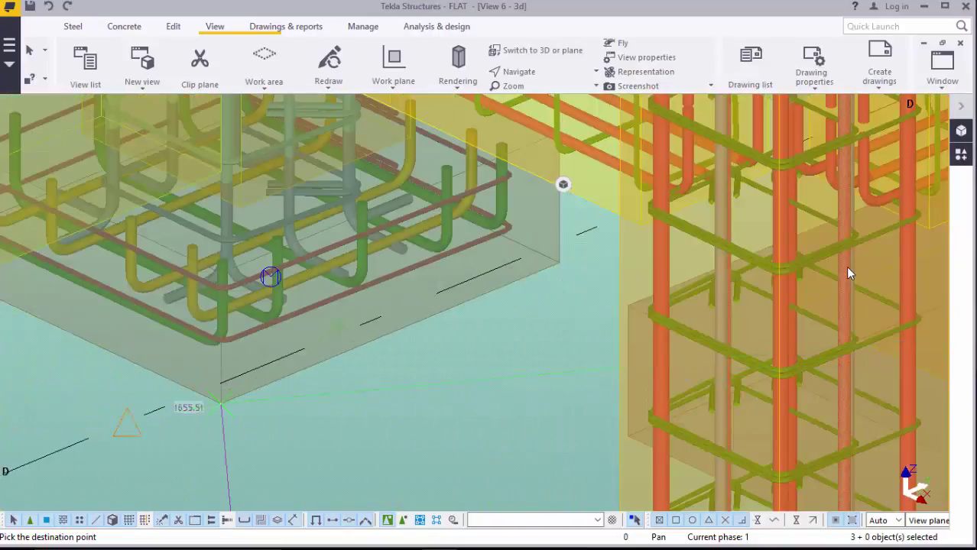
Copy the reinforcement to the footing behind the column near grid lines 2 and 3 and to the inner footing between grid lines B and C.
scroll(848, 274, down, 5)
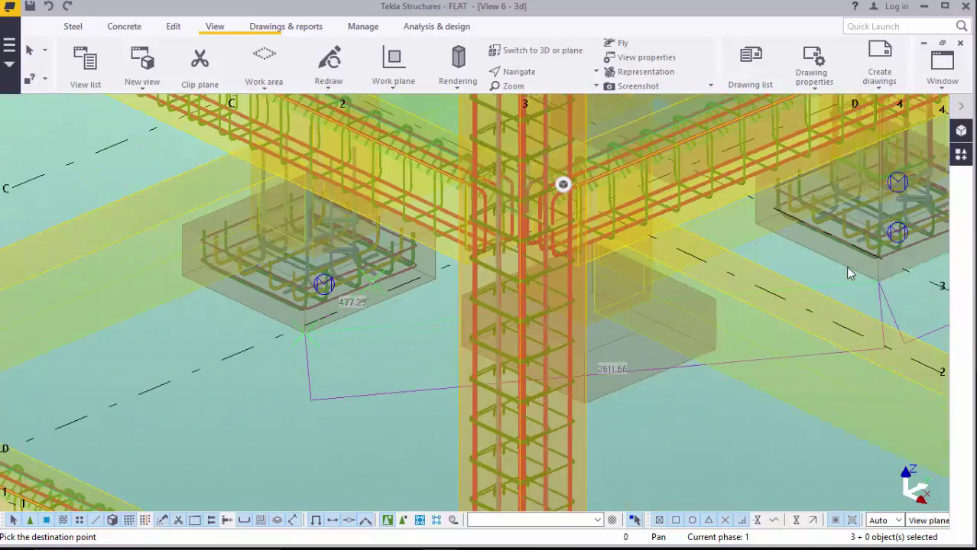
scroll(848, 274, up, 5)
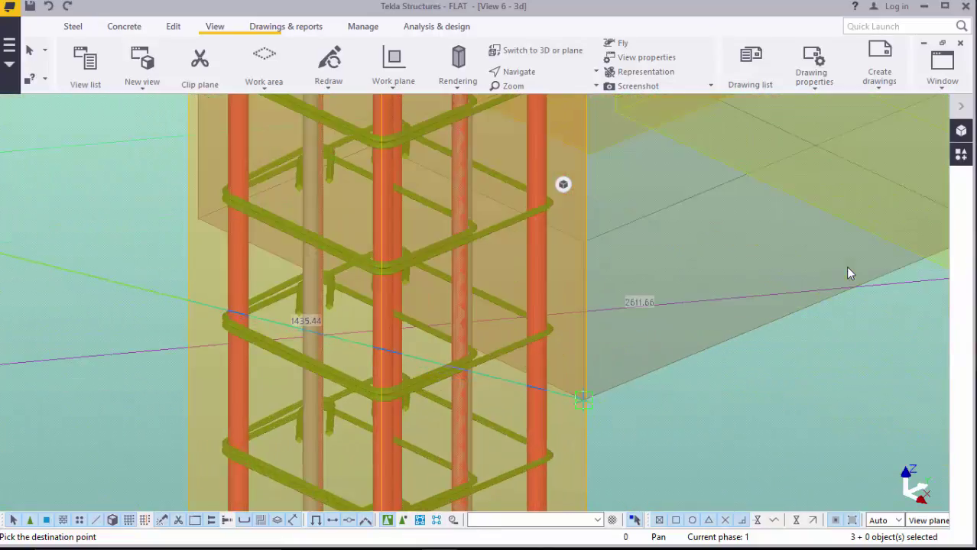
scroll(848, 274, down, 8)
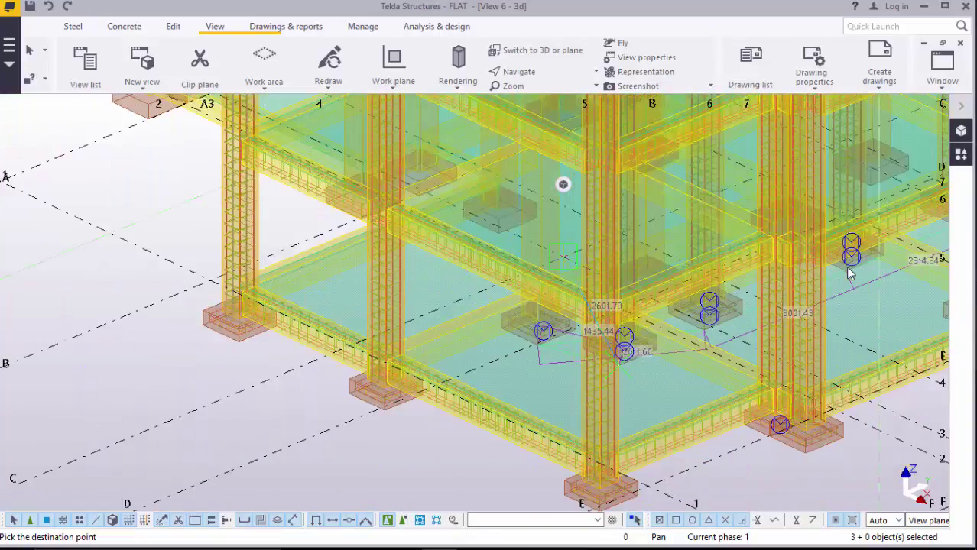
scroll(849, 274, up, 8)
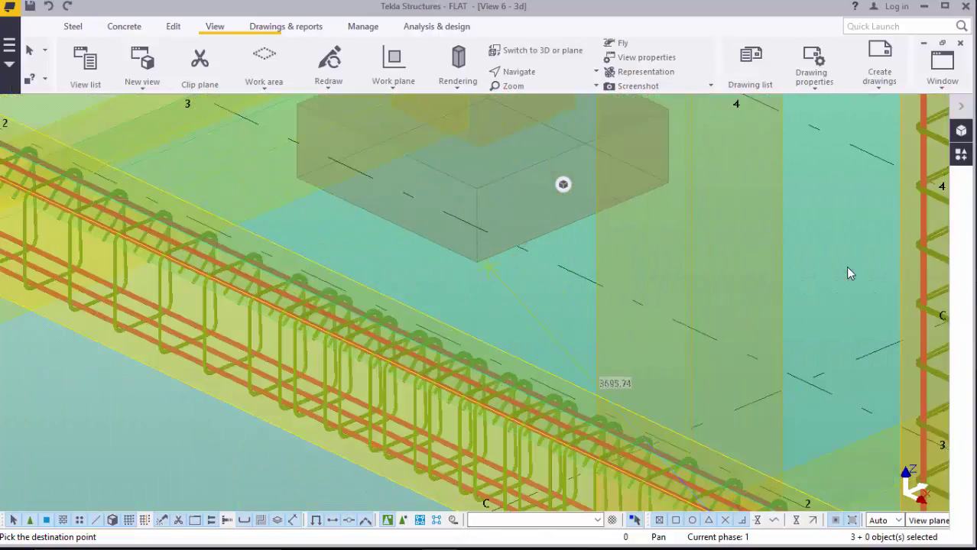
scroll(848, 273, down, 8)
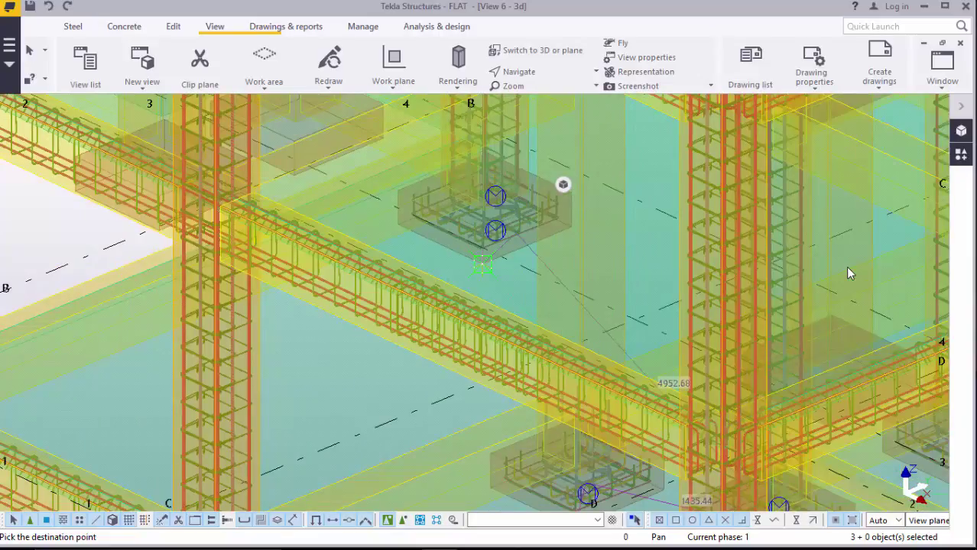
Copy the reinforcement to the lower corner of the outer footing on grid line A near grid line 3.
scroll(848, 273, down, 8)
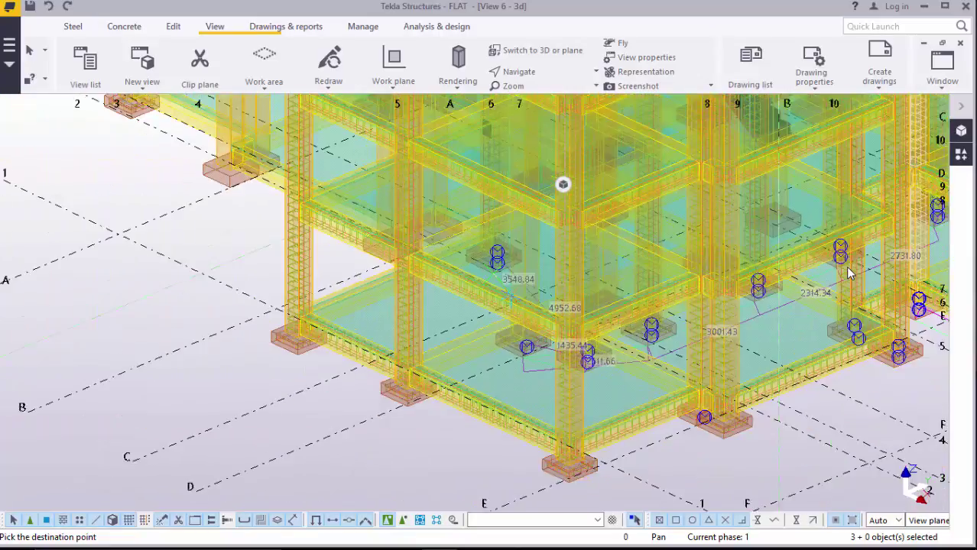
scroll(849, 273, up, 8)
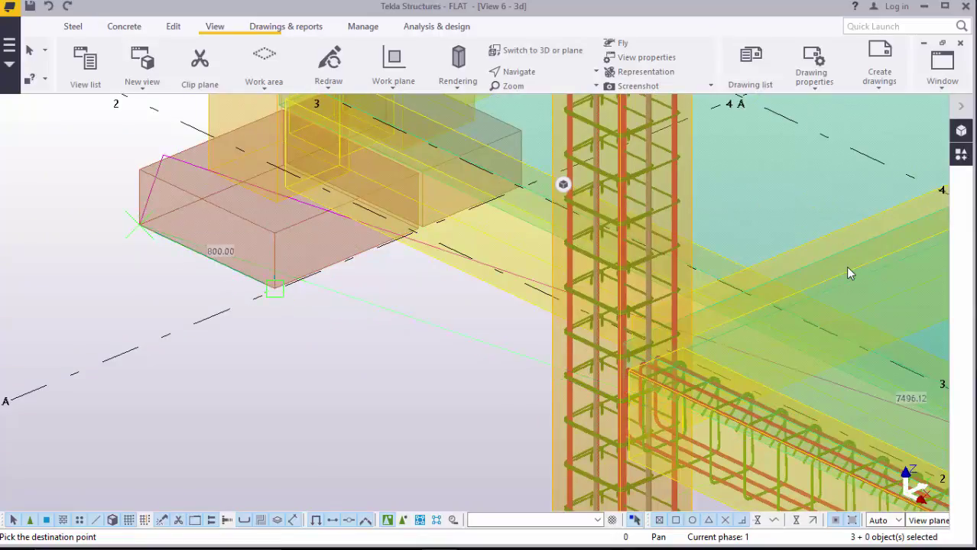
click(273, 289)
scroll(313, 306, down, 2)
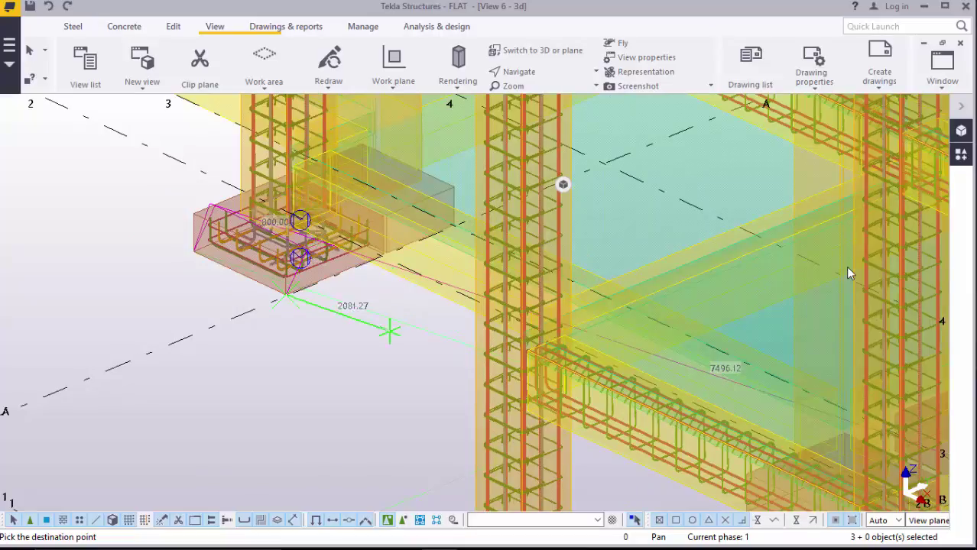
Copy the reinforcement to the footing behind the beam near grid lines B and 3 and to the neighbouring inner footing between grid lines 3 and 4.
scroll(848, 274, down, 5)
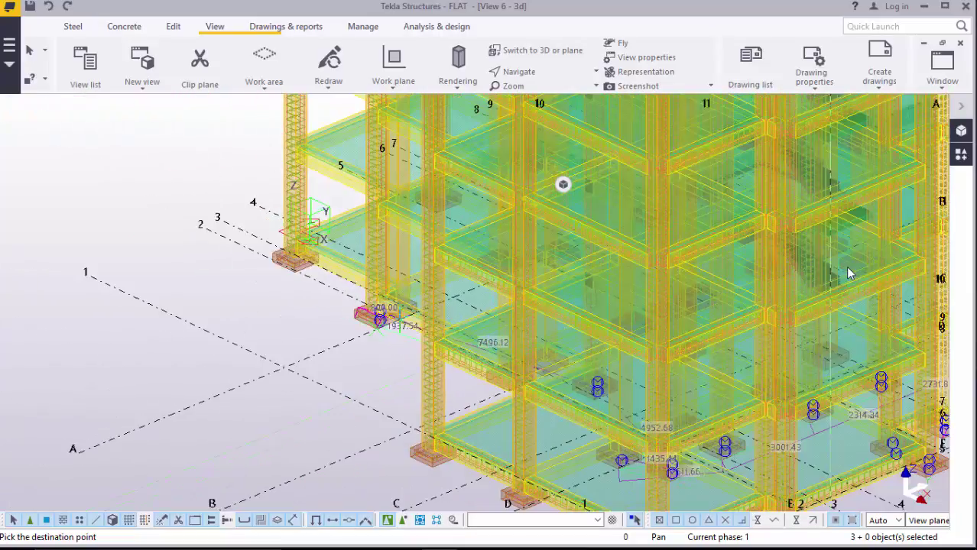
scroll(848, 273, up, 8)
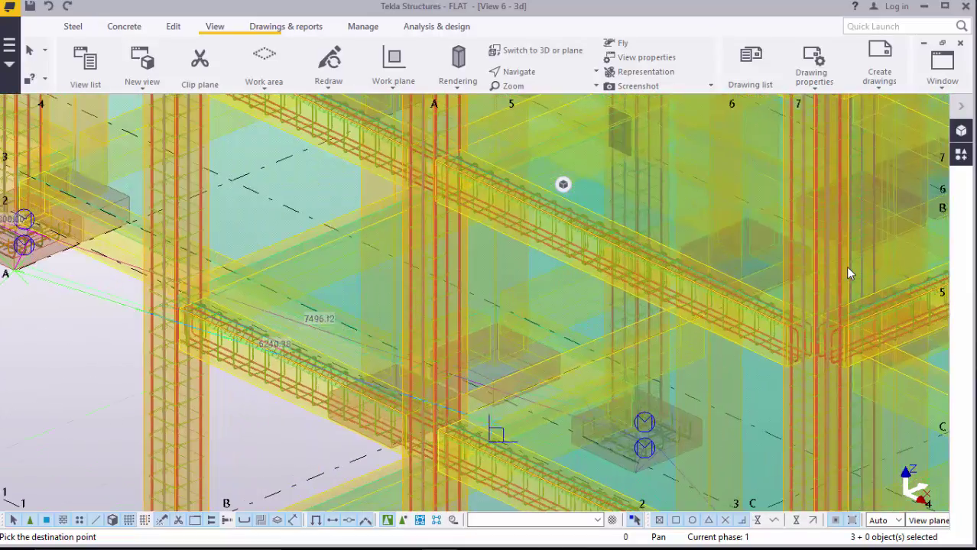
scroll(848, 274, up, 4)
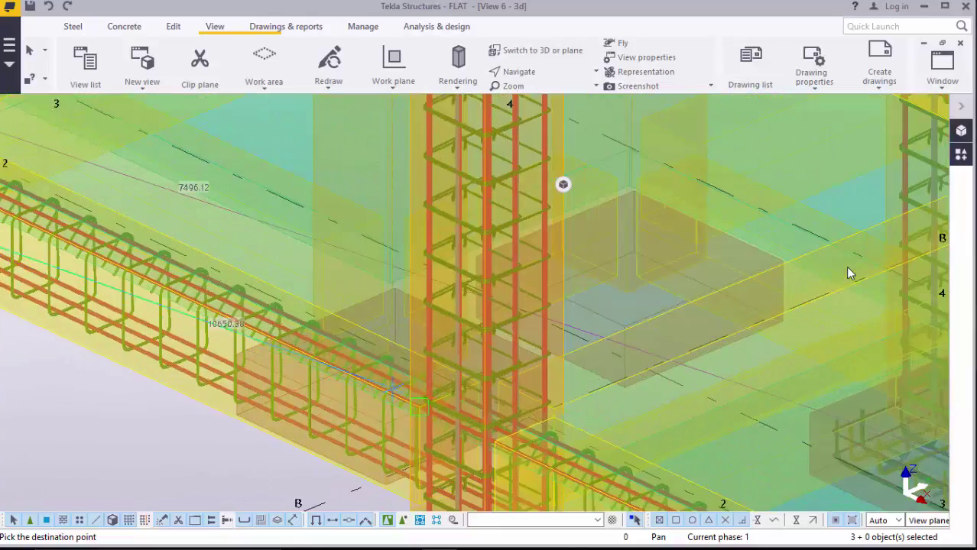
scroll(848, 273, up, 4)
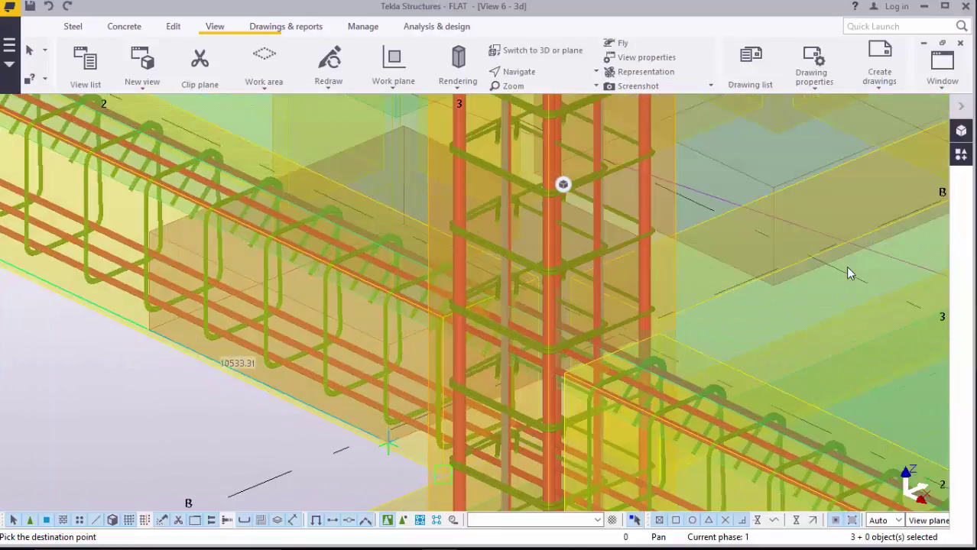
scroll(848, 273, down, 6)
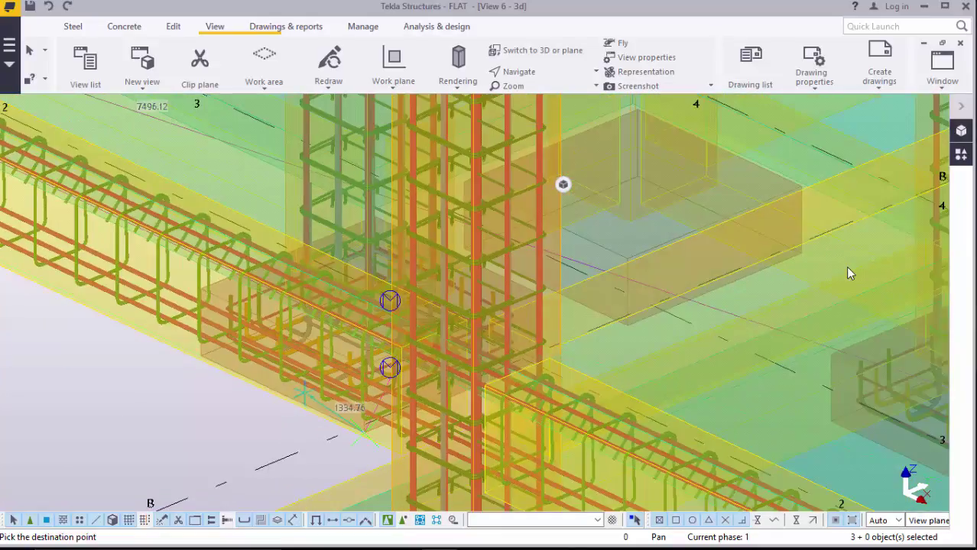
scroll(848, 273, up, 5)
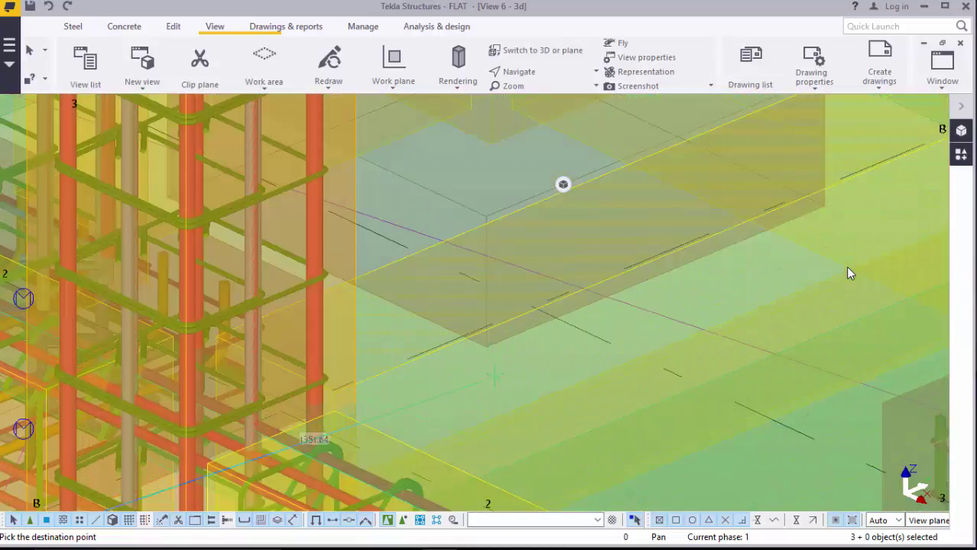
scroll(848, 273, down, 5)
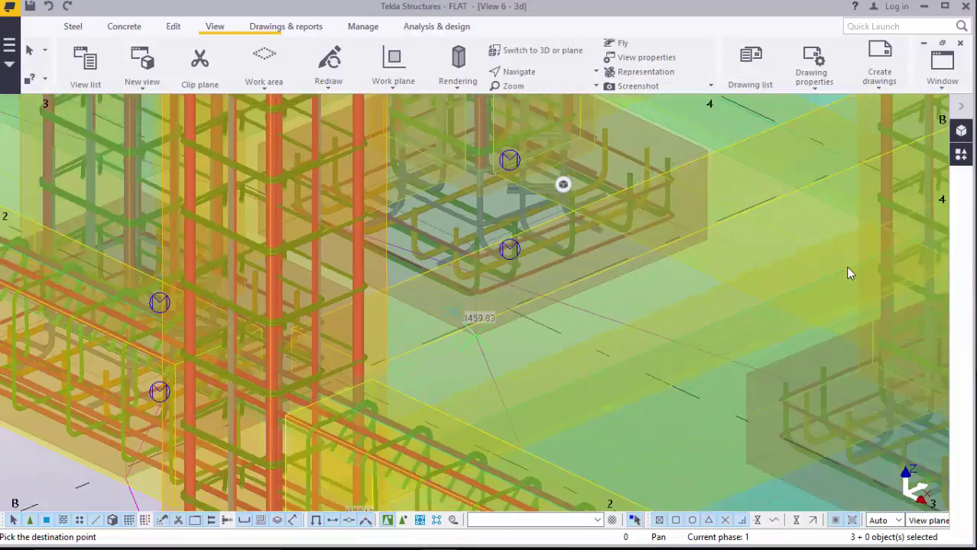
Copy the reinforcement to the lower corner of the footing behind the beam near grid line 5, between grid lines B and C.
scroll(848, 274, down, 4)
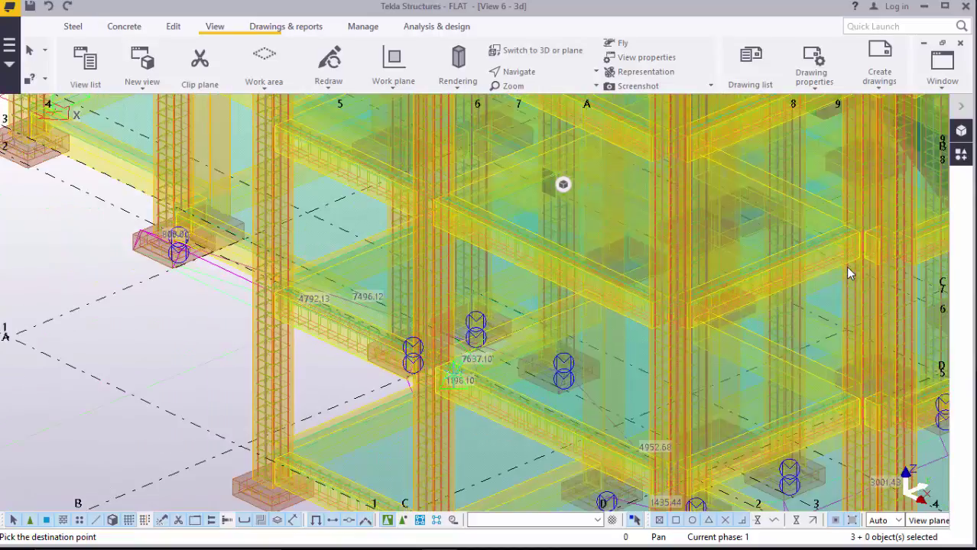
scroll(848, 273, up, 8)
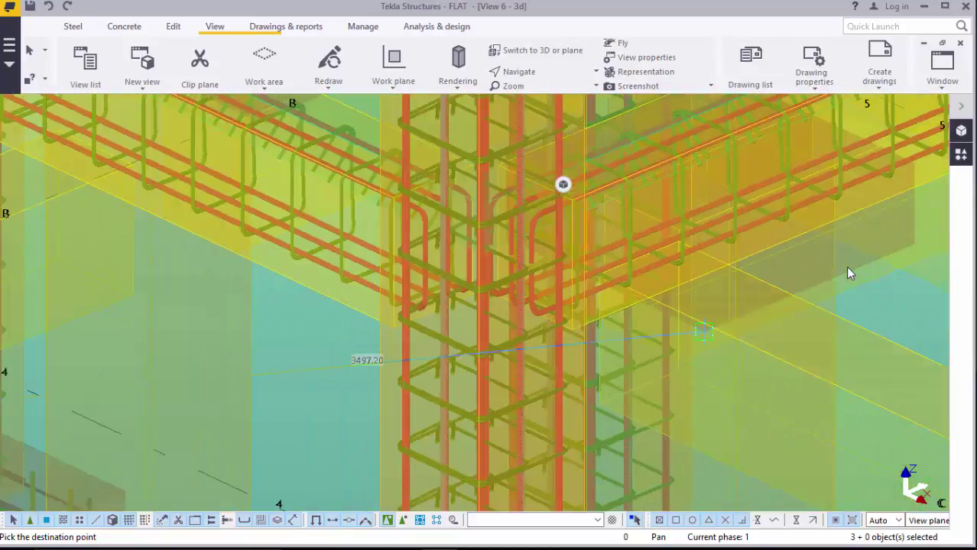
scroll(848, 274, up, 5)
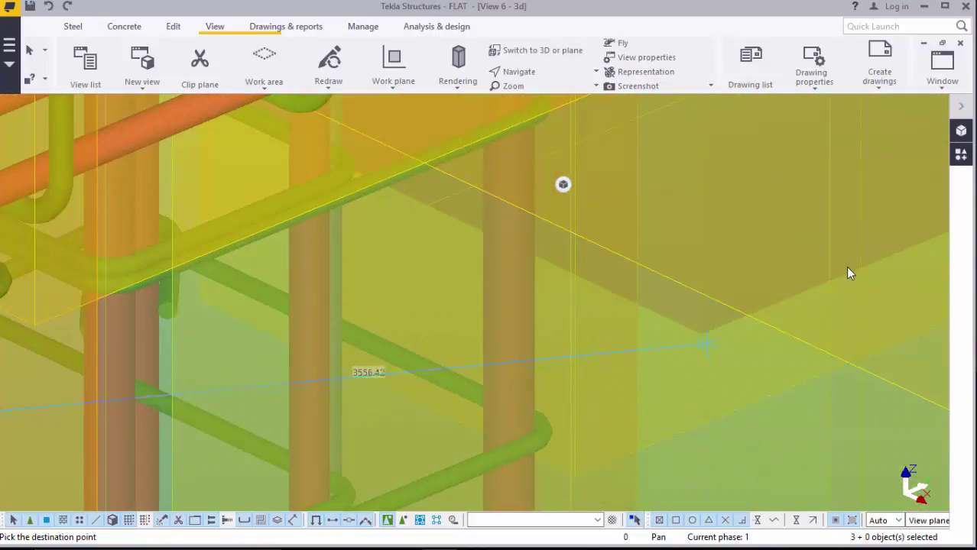
scroll(848, 273, down, 4)
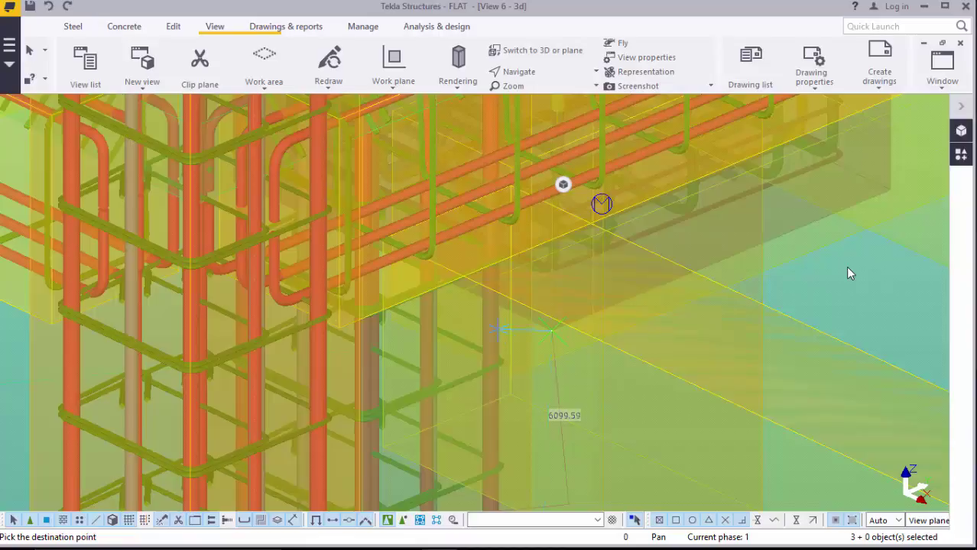
scroll(848, 273, down, 3)
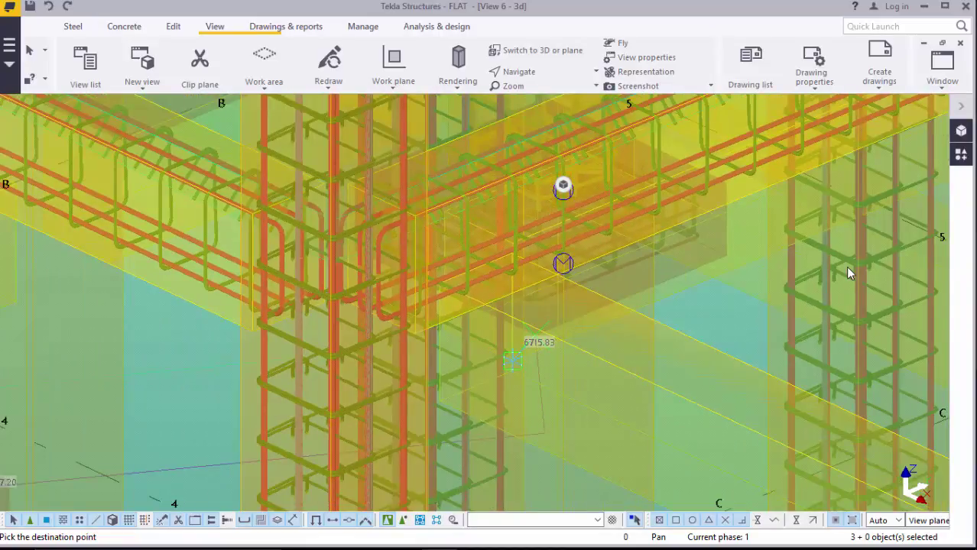
Copy the reinforcement to the lower corner of the inner footing near grid lines B and 6.
scroll(848, 274, down, 5)
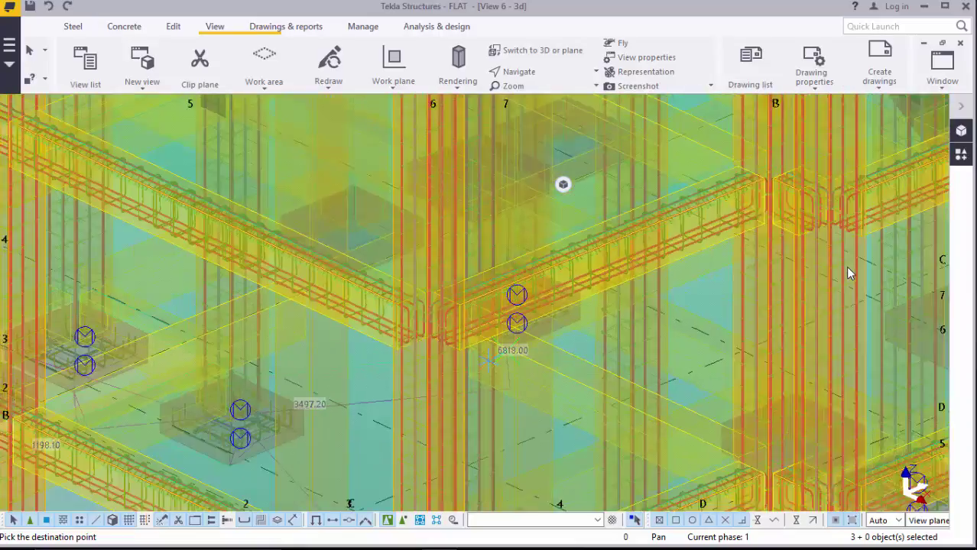
scroll(848, 274, up, 8)
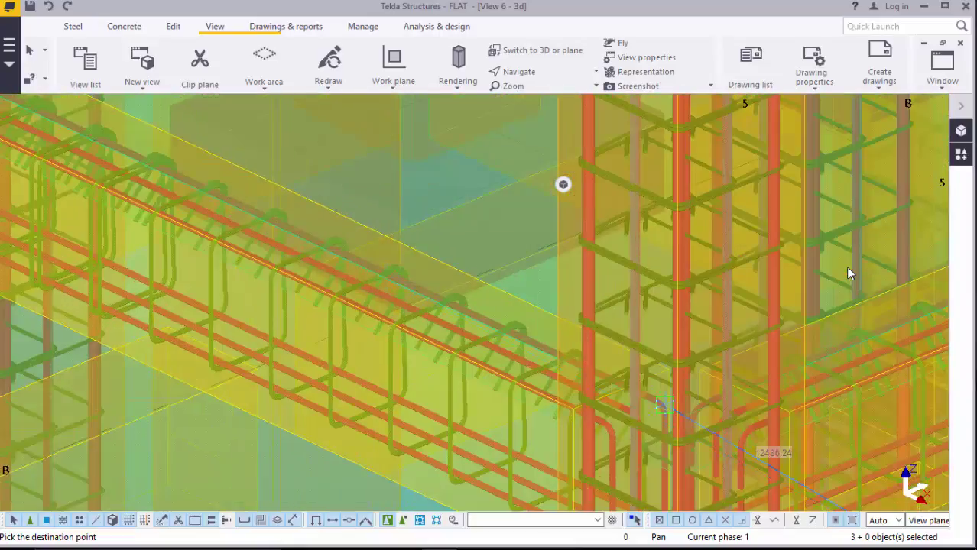
scroll(848, 274, up, 6)
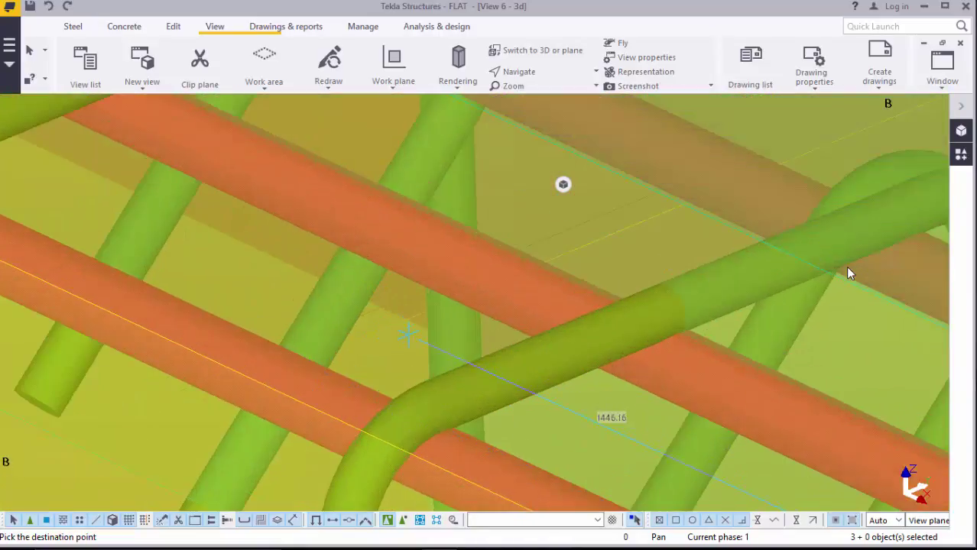
scroll(848, 274, down, 6)
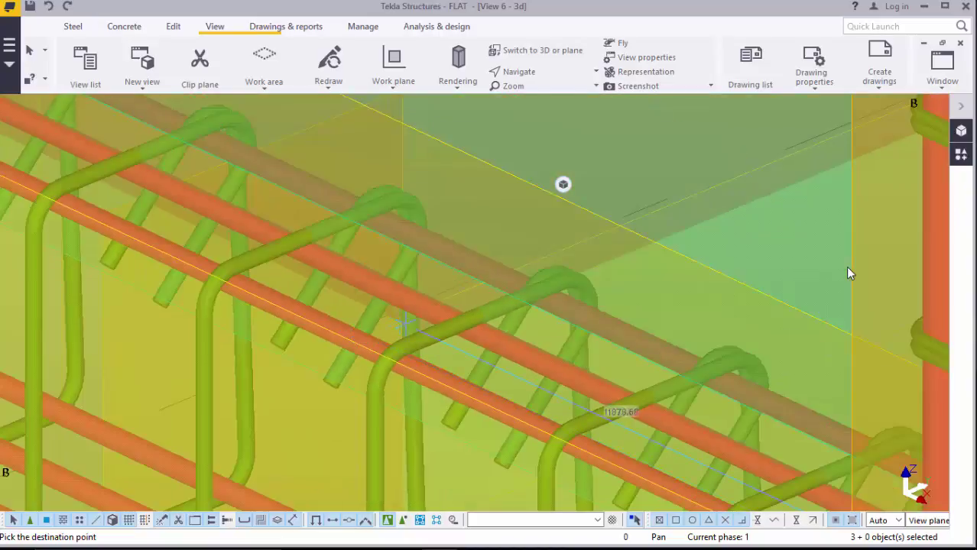
scroll(848, 273, down, 4)
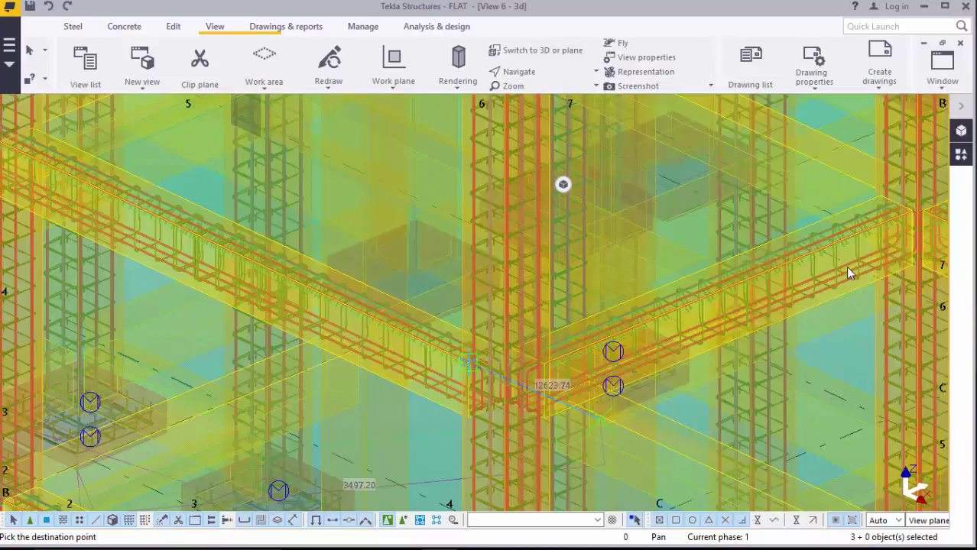
scroll(849, 273, up, 8)
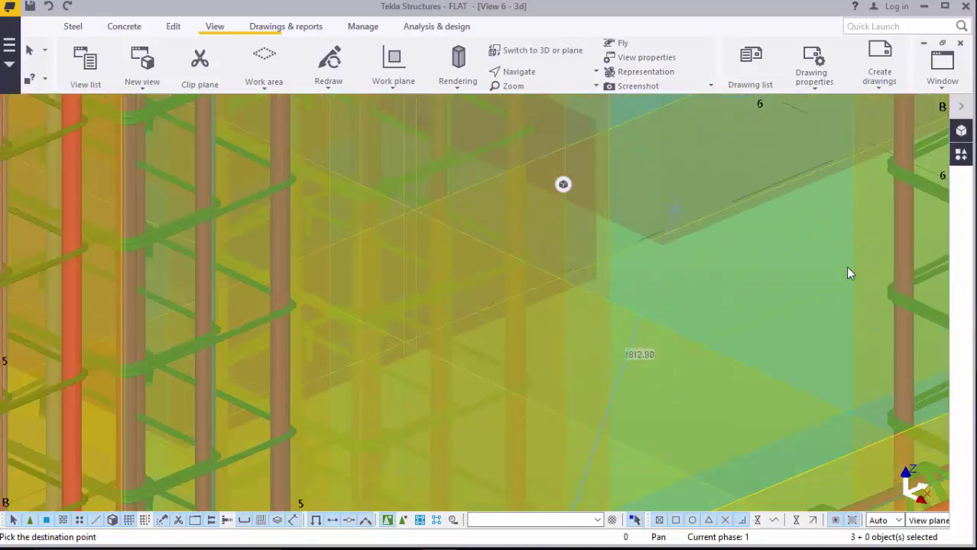
scroll(848, 274, down, 4)
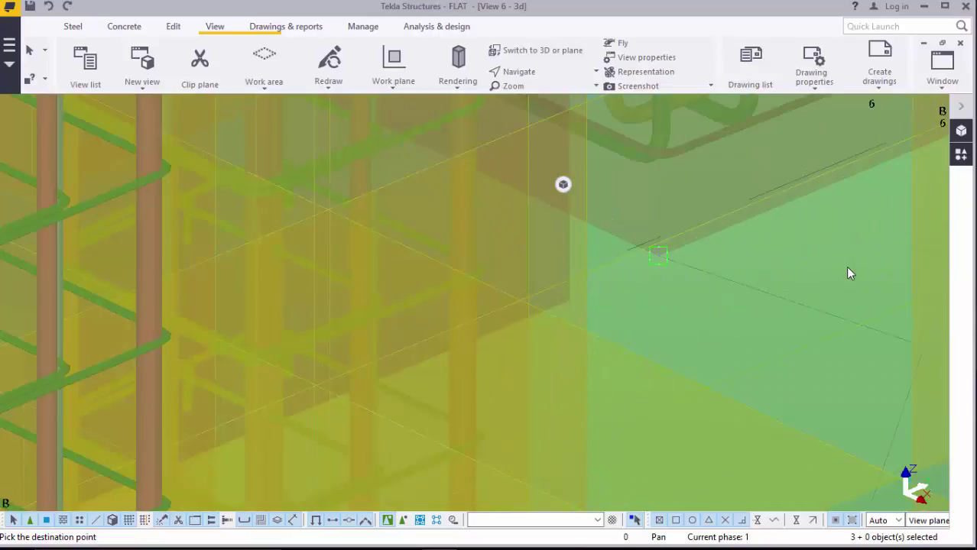
scroll(848, 273, up, 8)
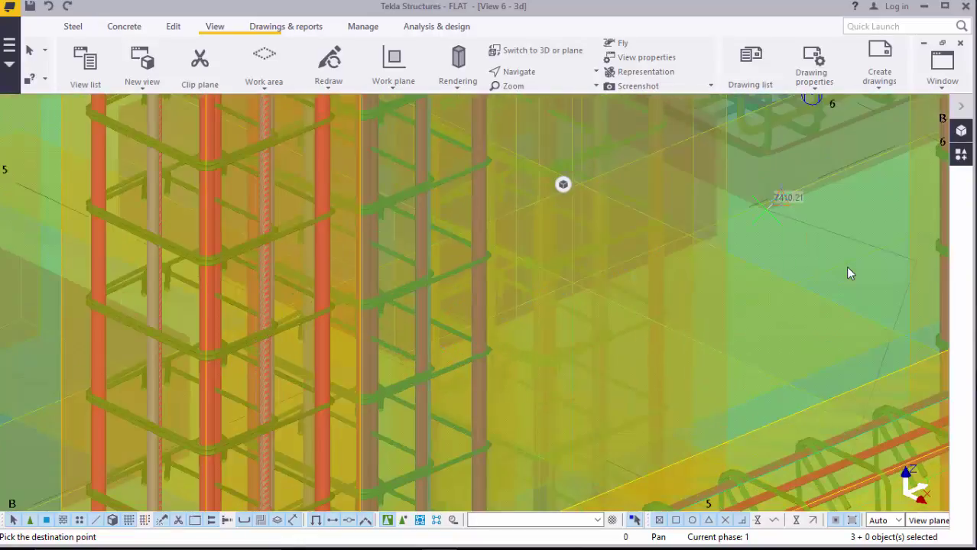
Copy the reinforcement to the adjacent footing behind the columns near grid lines B and 5.
scroll(849, 274, up, 5)
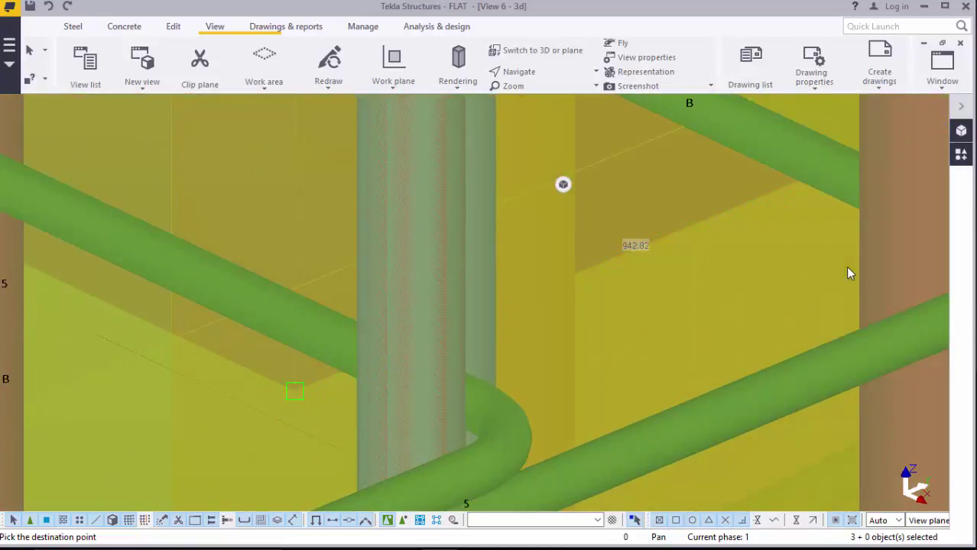
scroll(848, 274, down, 5)
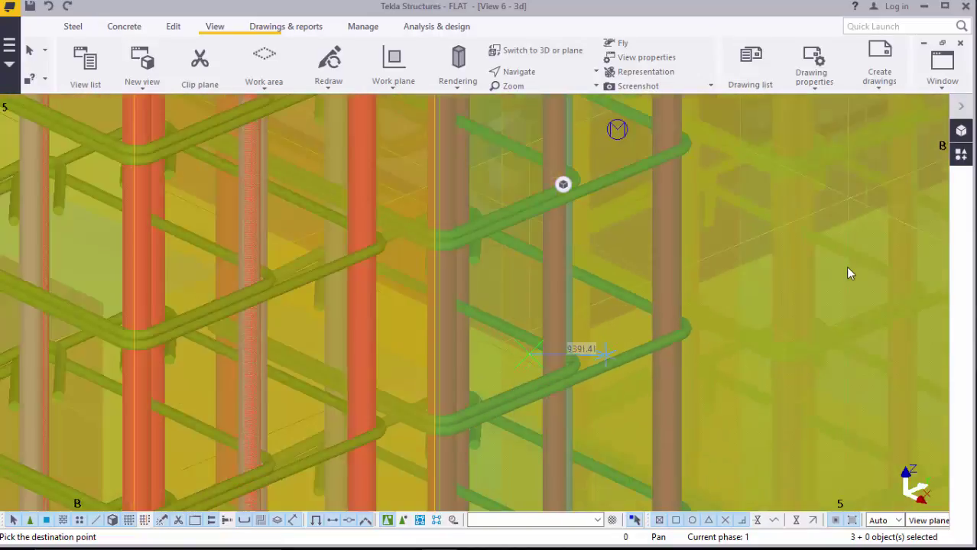
scroll(848, 273, down, 8)
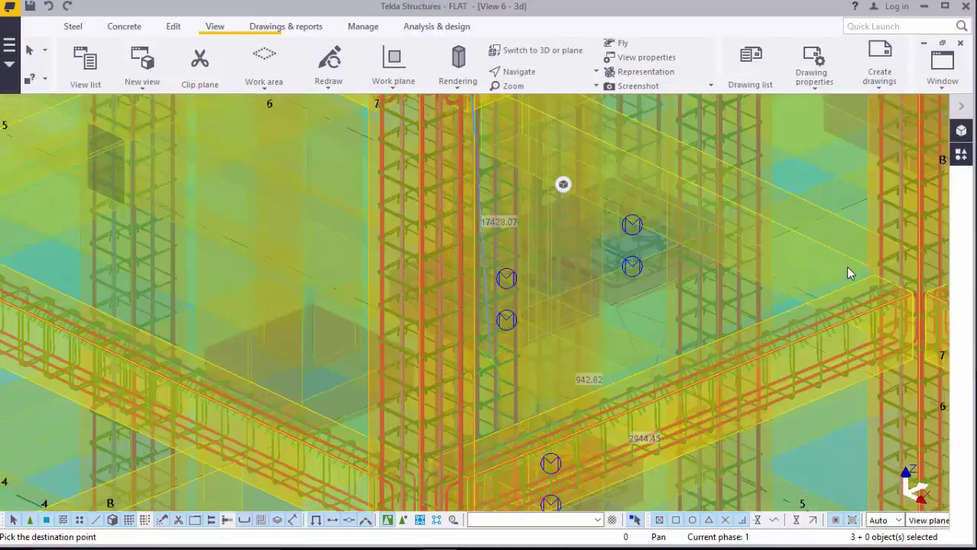
Copy the reinforcement to the lower corner of the footing near grid line 7 between grid lines C and D, and end the copy command.
scroll(848, 274, down, 4)
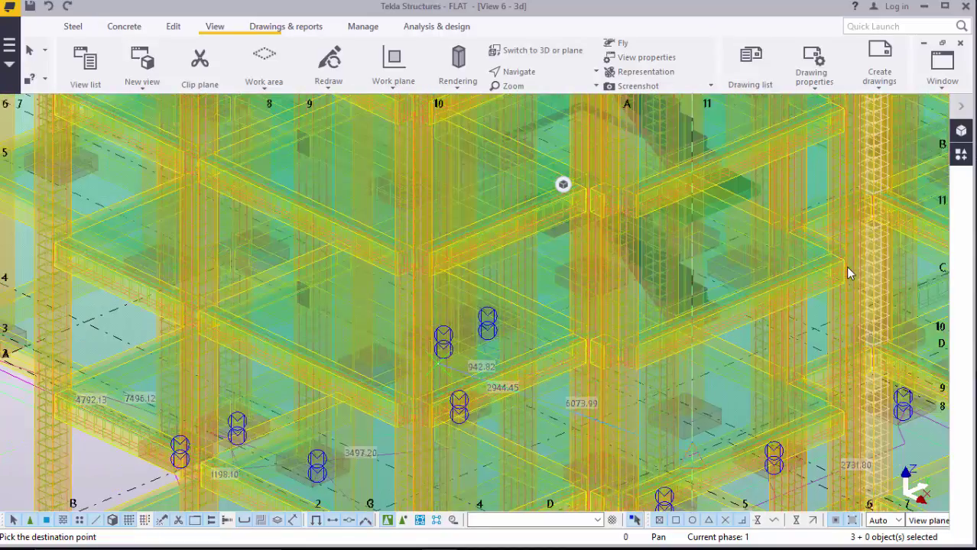
scroll(848, 274, up, 4)
scroll(848, 274, up, 5)
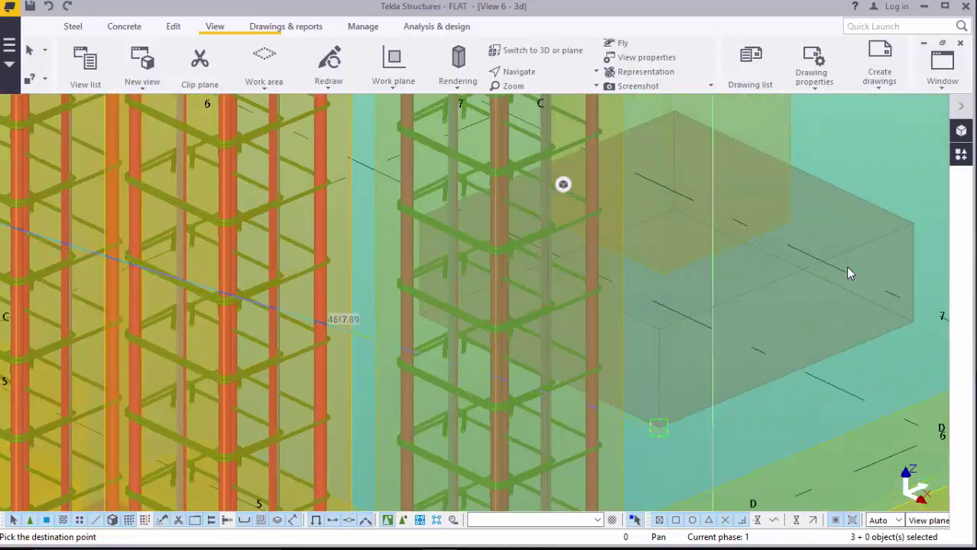
scroll(848, 274, down, 5)
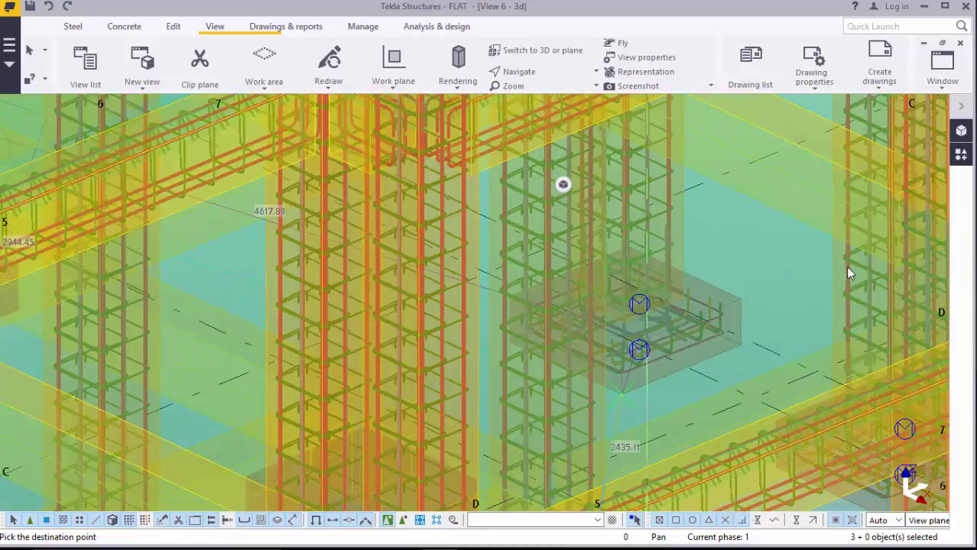
scroll(848, 274, down, 5)
scroll(848, 274, up, 3)
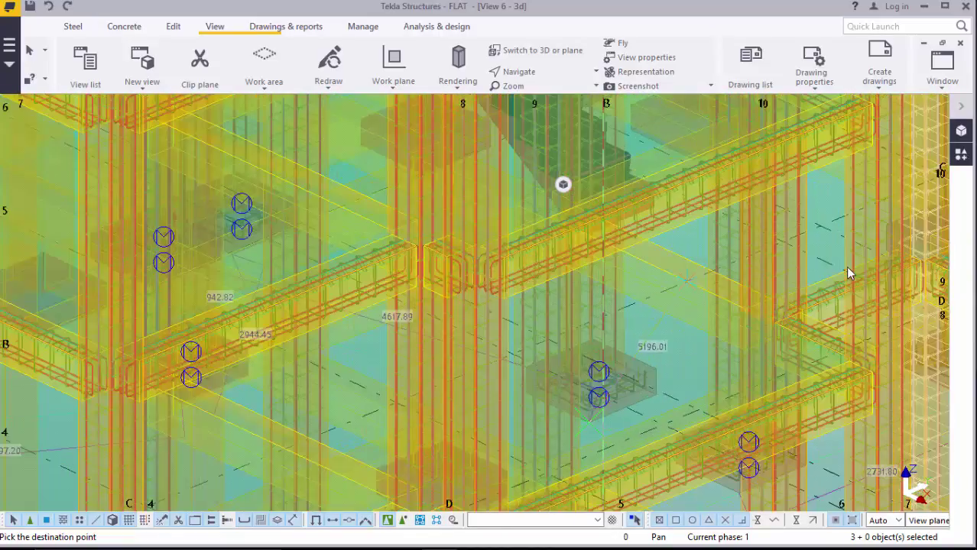
scroll(849, 274, down, 4)
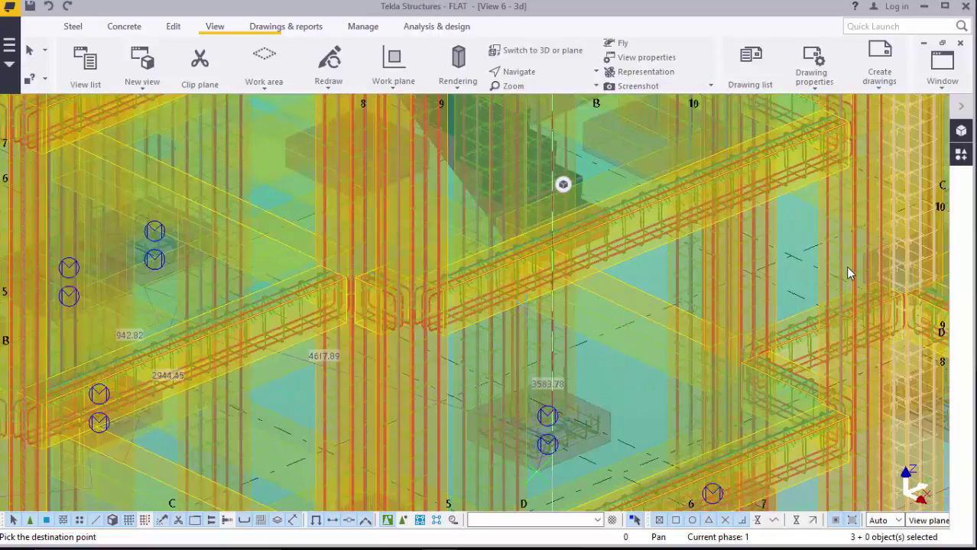
scroll(848, 274, down, 2)
scroll(848, 274, up, 5)
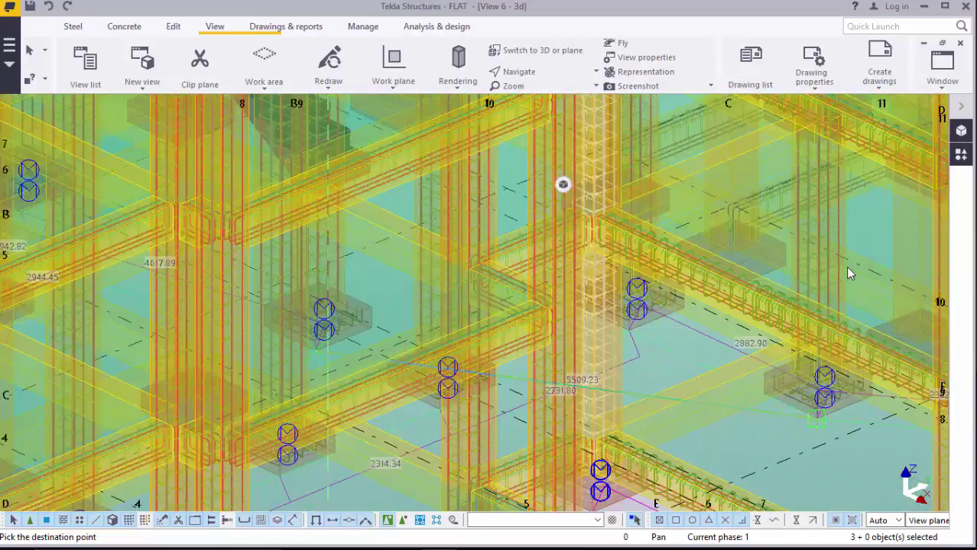
scroll(848, 273, down, 3)
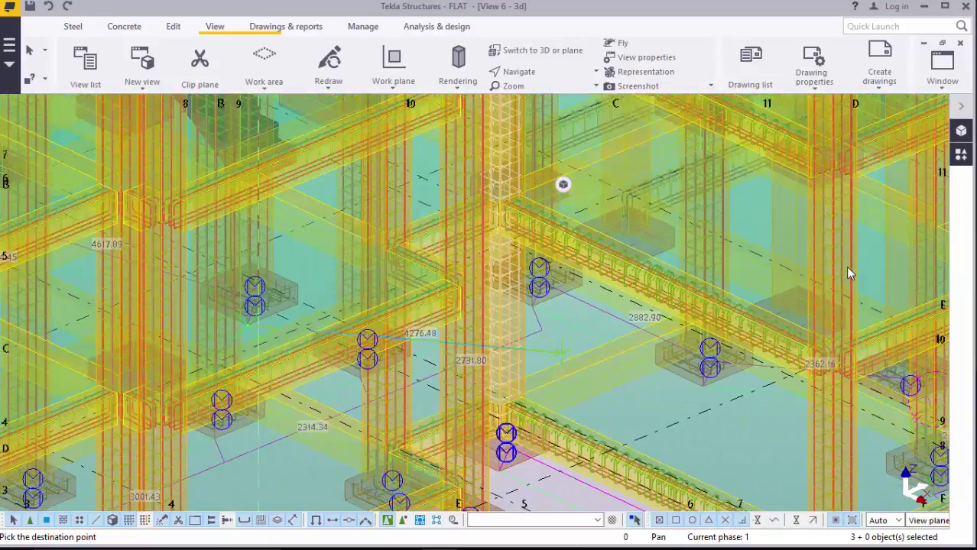
scroll(848, 274, down, 1)
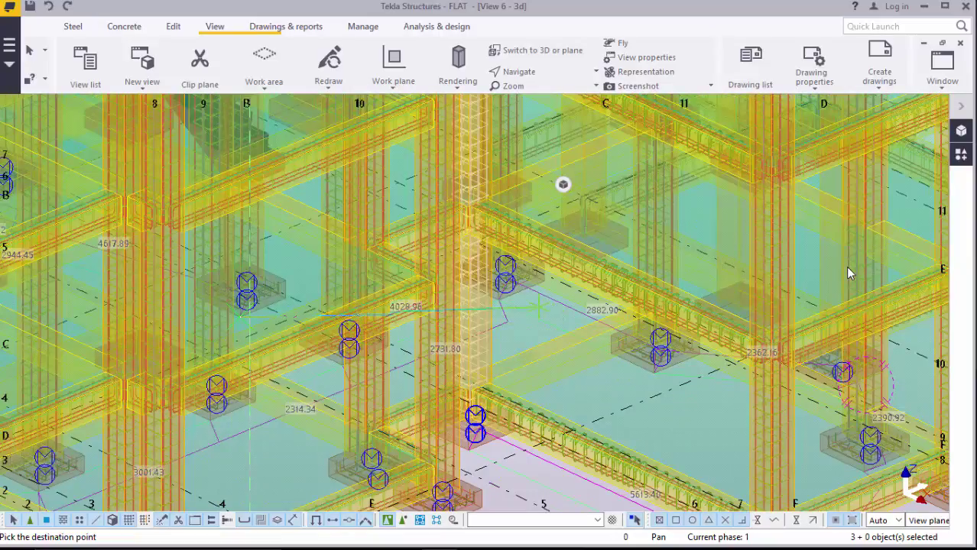
right_click(539, 307)
click(580, 316)
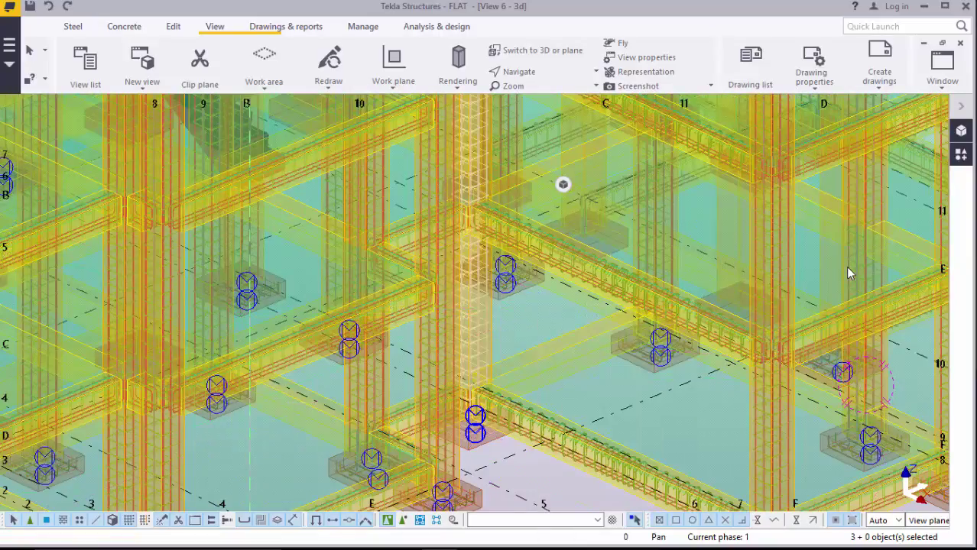
Examine the footings of the whole building from outside to check which ones have been reinforced.
click(586, 307)
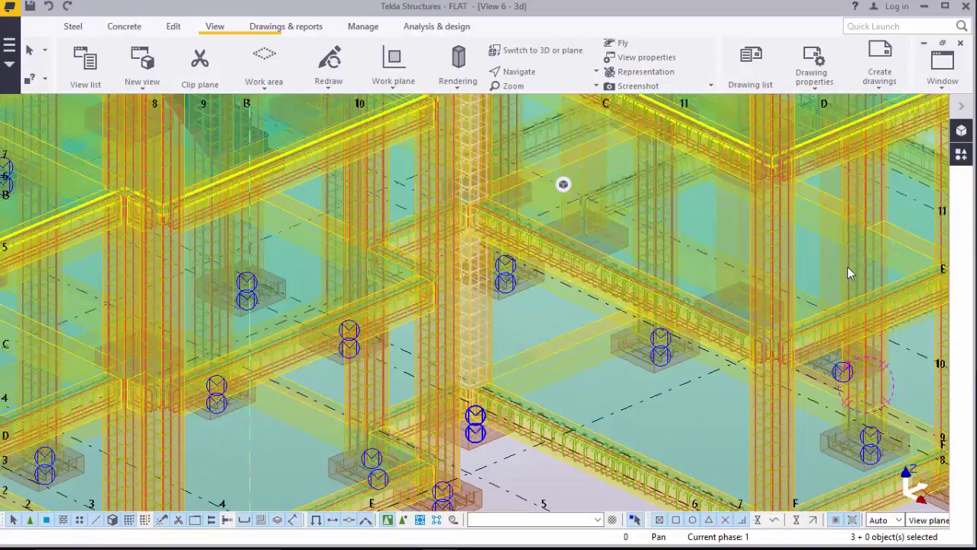
click(545, 72)
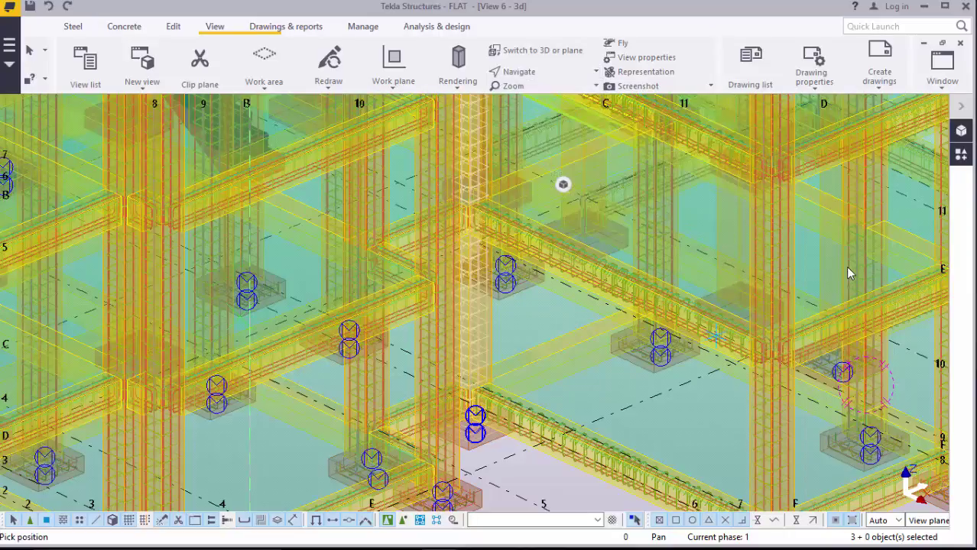
drag(850, 273, 850, 273)
scroll(850, 273, down, 4)
scroll(850, 272, down, 2)
scroll(850, 273, down, 2)
ctrl+middle_drag(850, 273, 850, 273)
ctrl+middle_drag(597, 318, 593, 316)
right_click(593, 315)
click(633, 90)
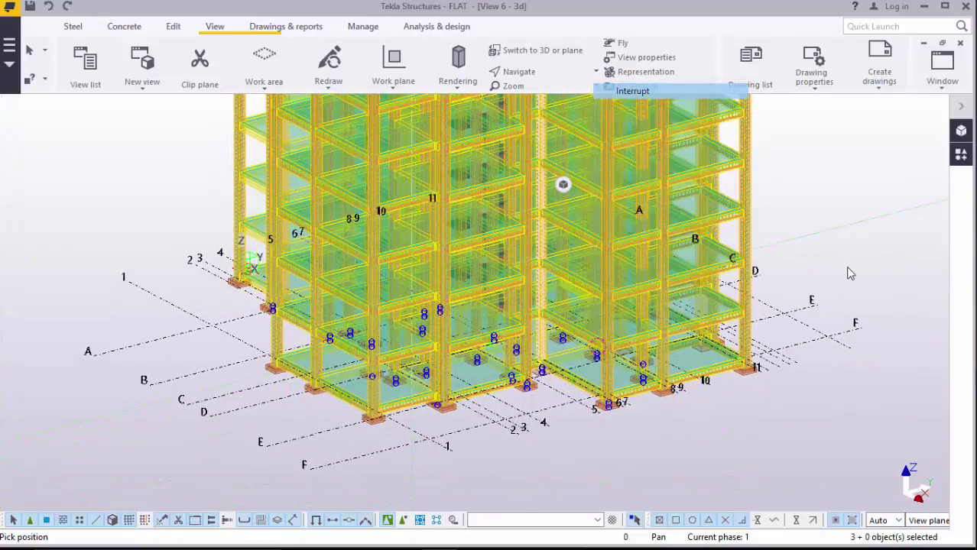